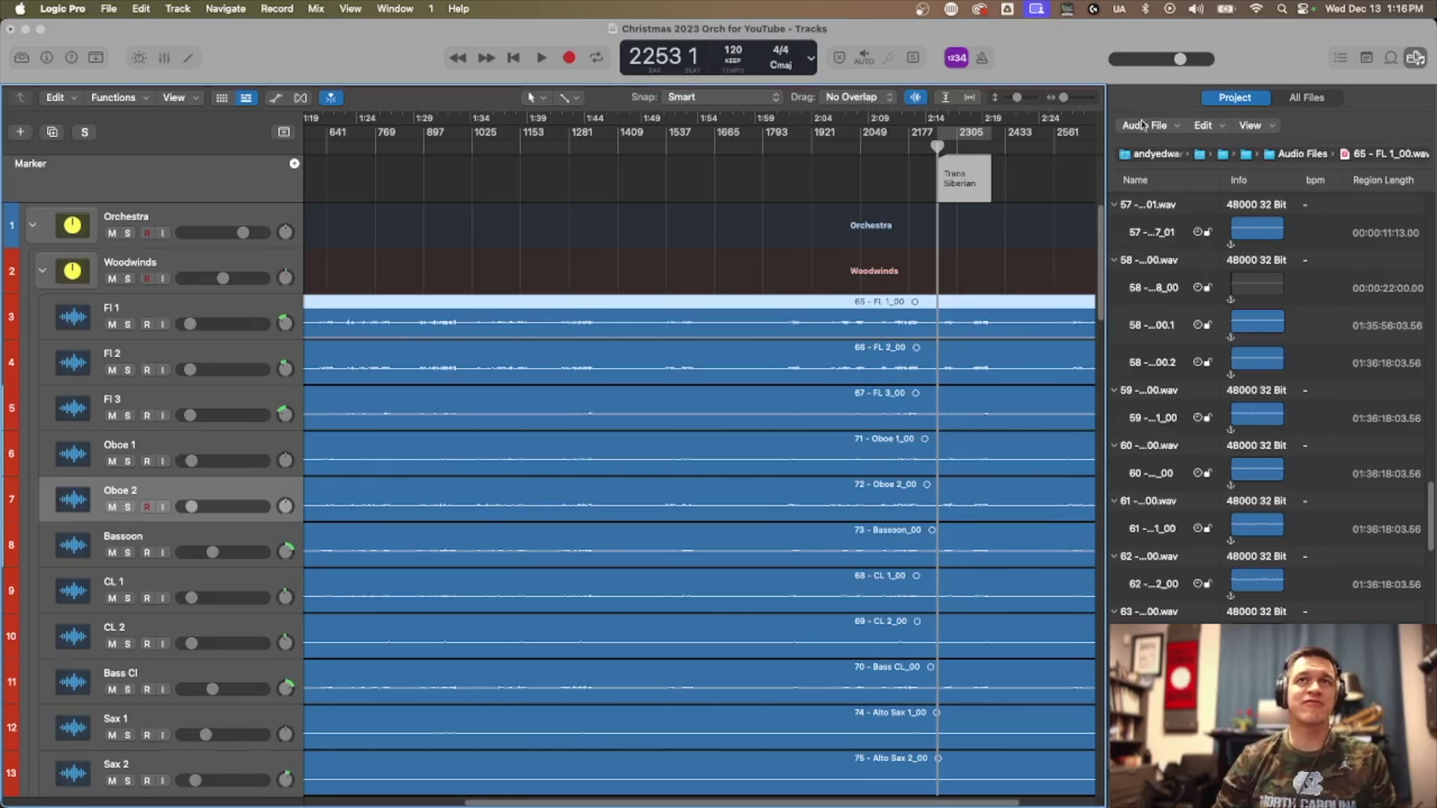
- Hide the file browser and review the orchestra tracks from Woodwinds down through Brass, Strings and Rhythm
{"action": "left_click", "coordinate": [1415, 63]}
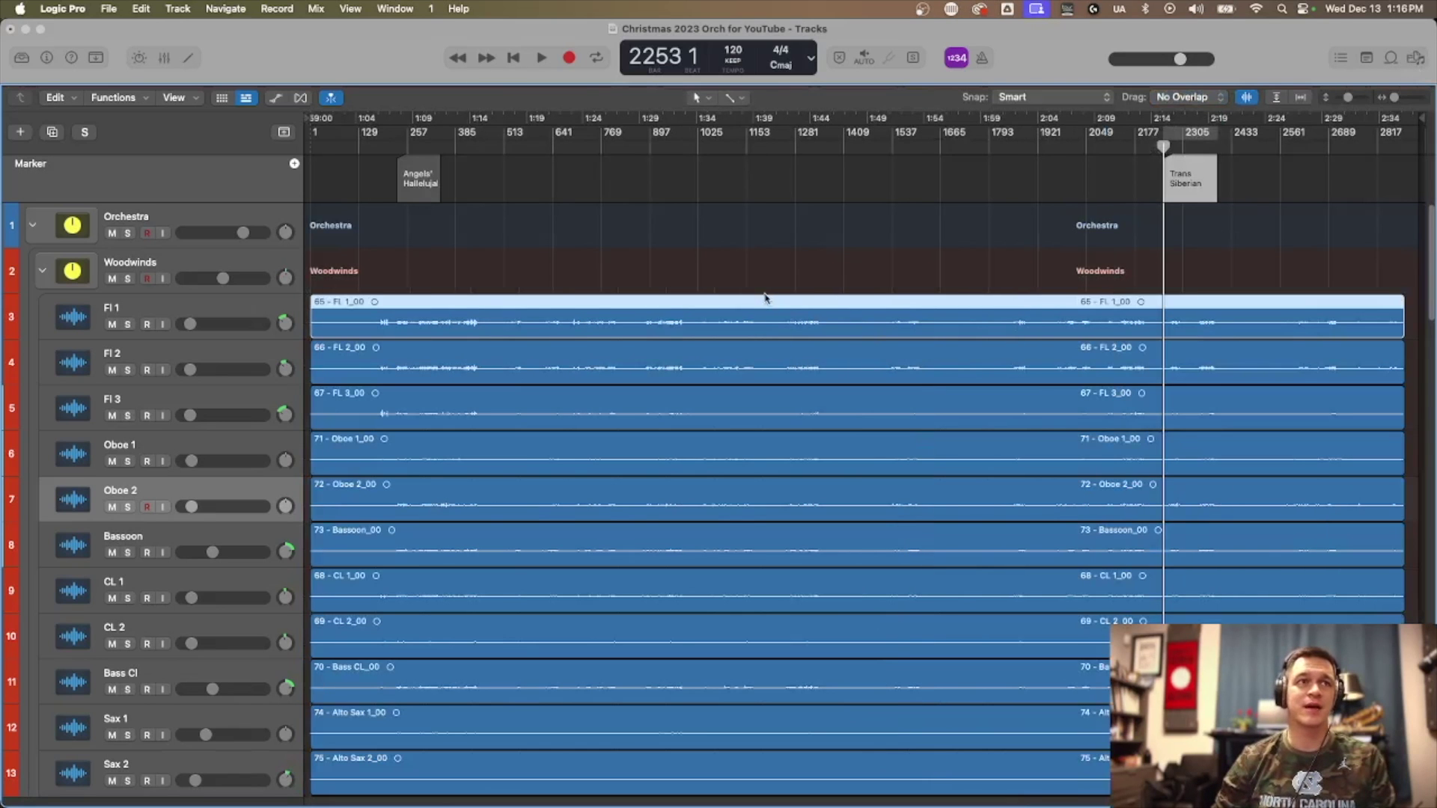
{"action": "scroll", "coordinate": [762, 303], "scroll_direction": "down", "scroll_amount": 3}
{"action": "scroll", "coordinate": [753, 327], "scroll_direction": "down", "scroll_amount": 8}
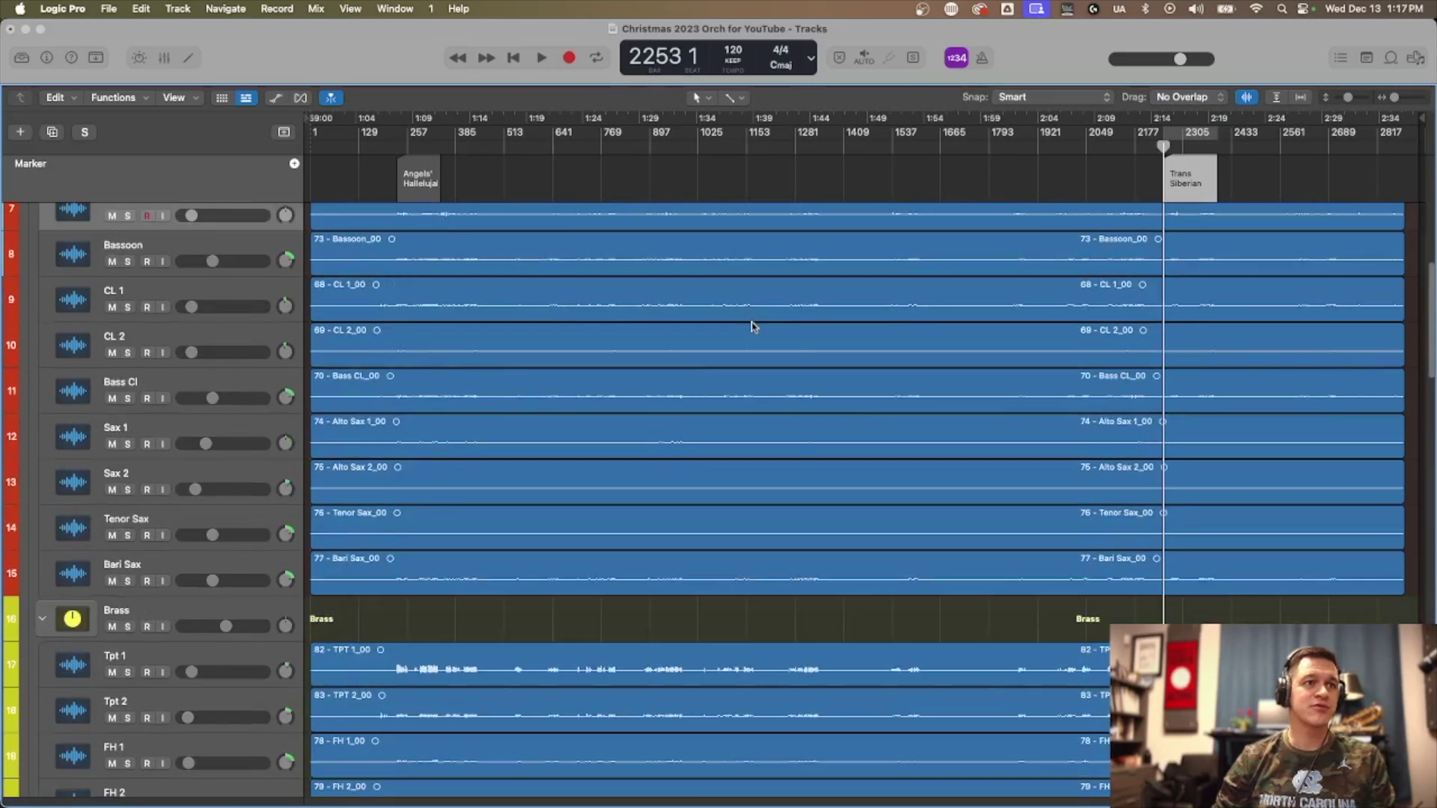
{"action": "scroll", "coordinate": [753, 327], "scroll_direction": "down", "scroll_amount": 5}
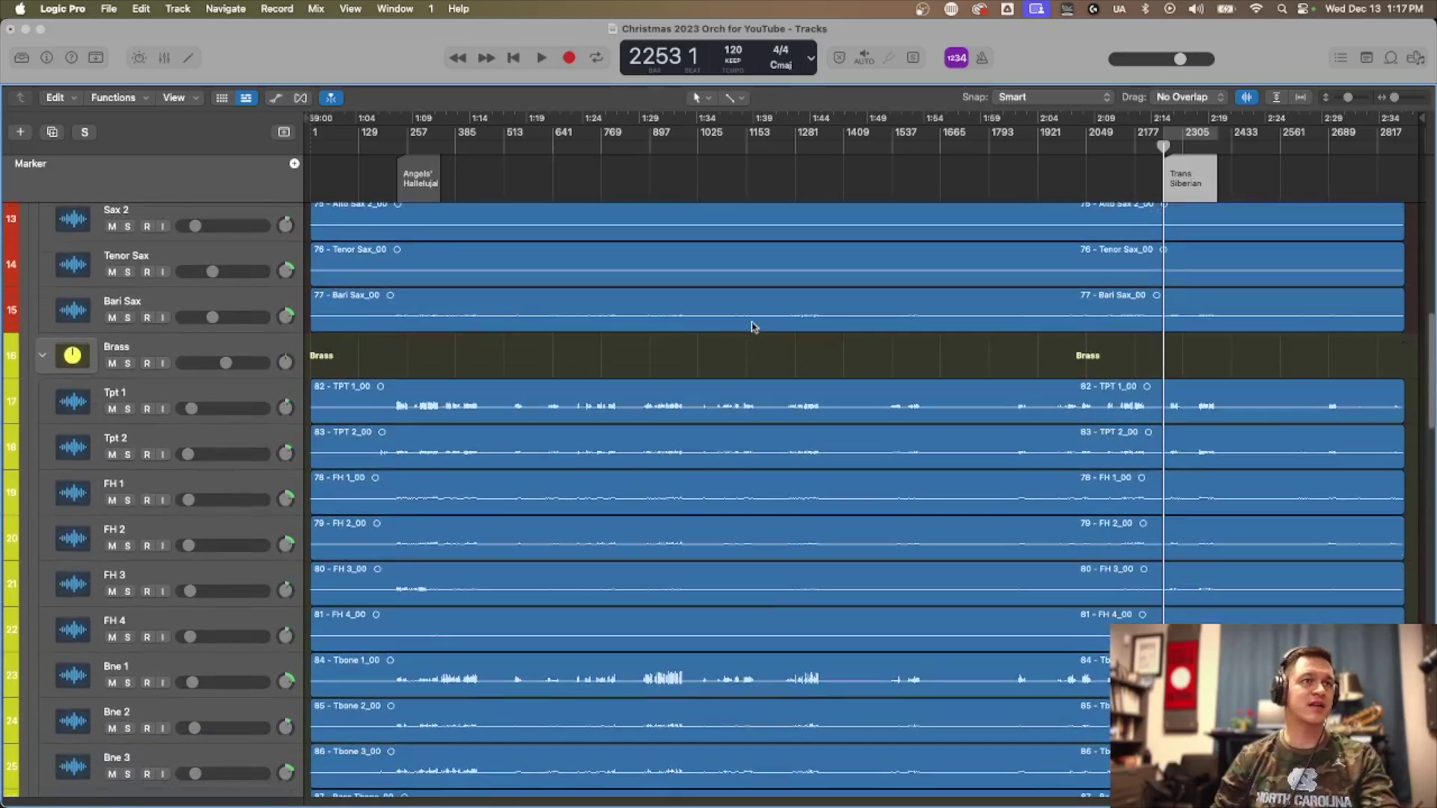
{"action": "scroll", "coordinate": [752, 327], "scroll_direction": "down", "scroll_amount": 1}
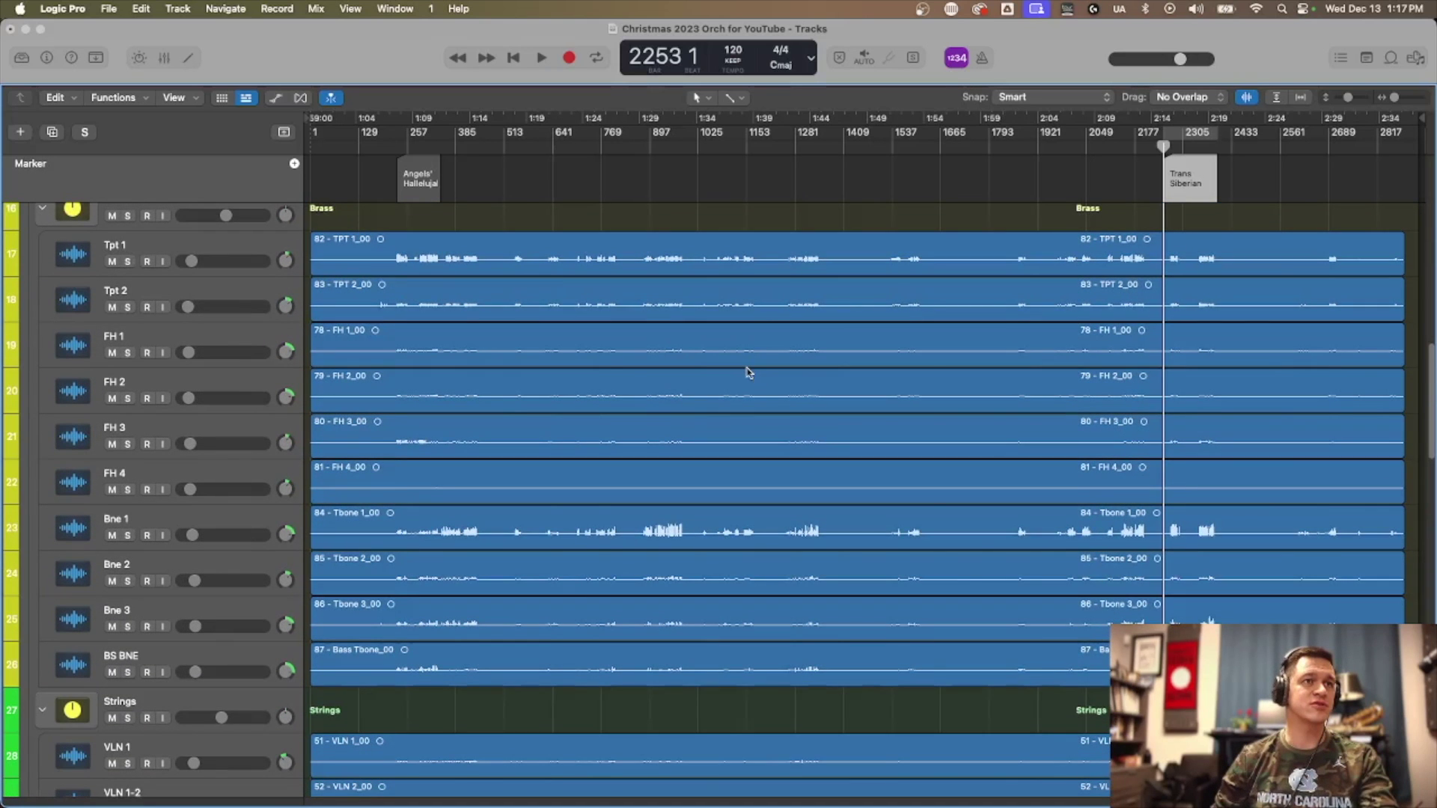
{"action": "scroll", "coordinate": [719, 397], "scroll_direction": "down", "scroll_amount": 2}
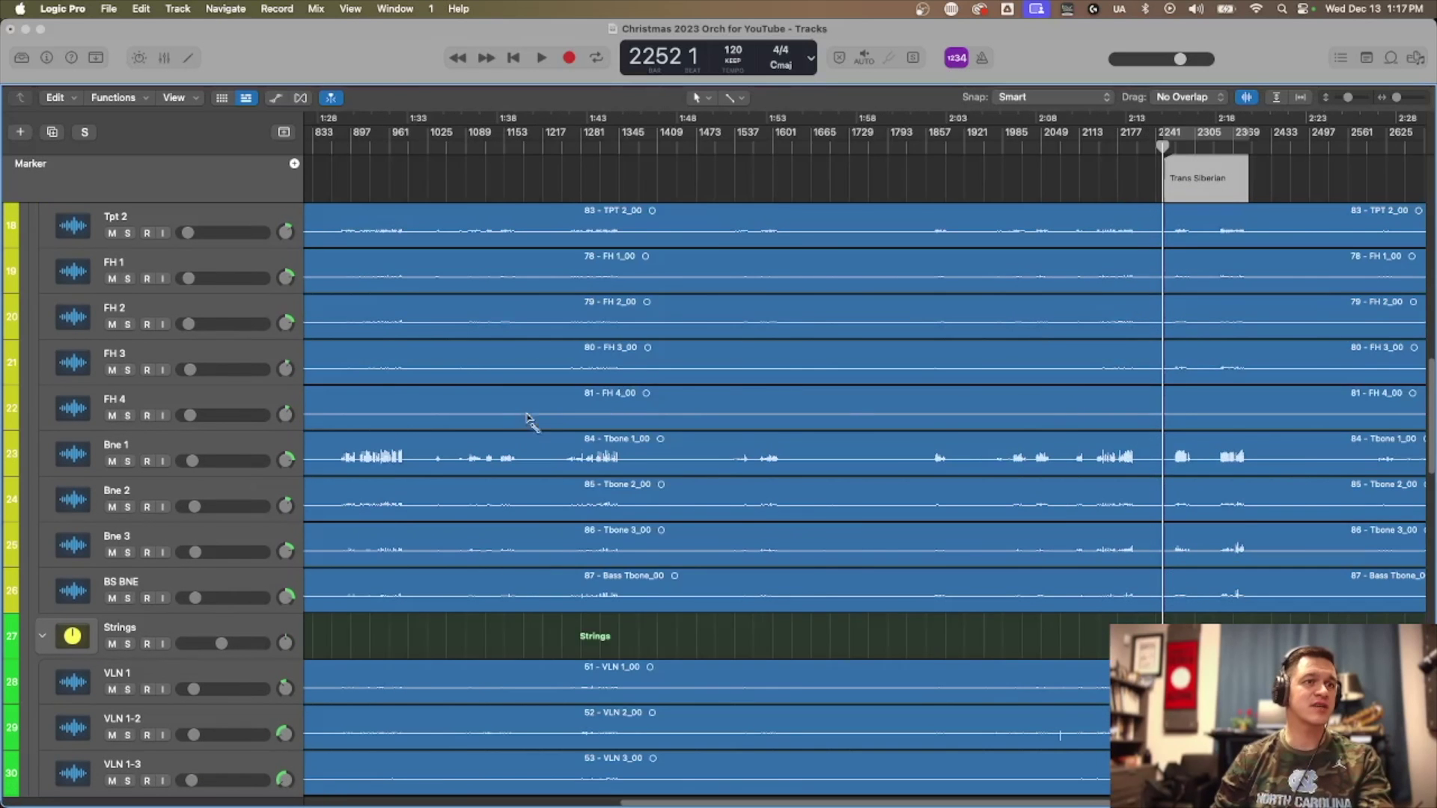
{"action": "scroll", "coordinate": [515, 438], "scroll_direction": "down", "scroll_amount": 15}
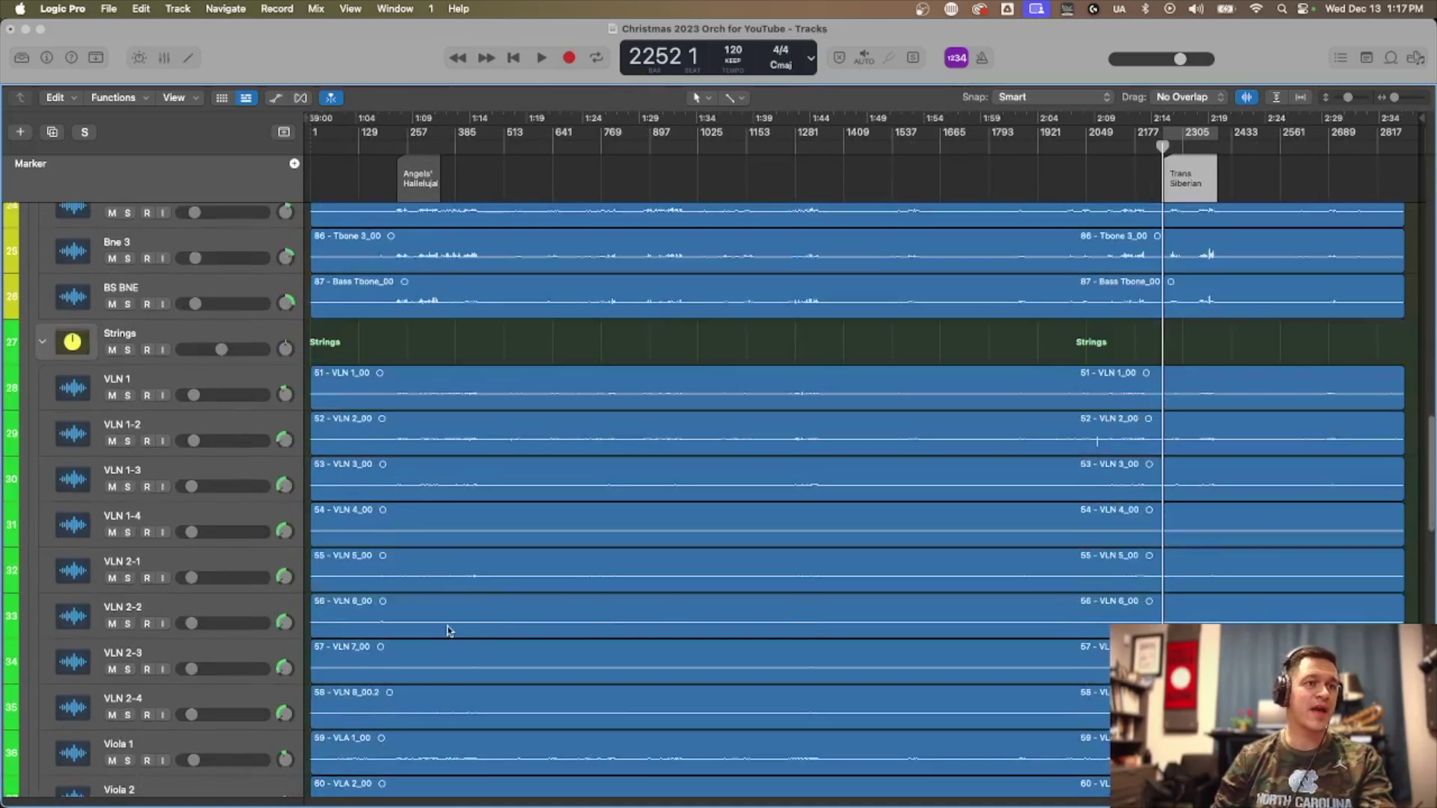
{"action": "scroll", "coordinate": [447, 630], "scroll_direction": "down", "scroll_amount": 8}
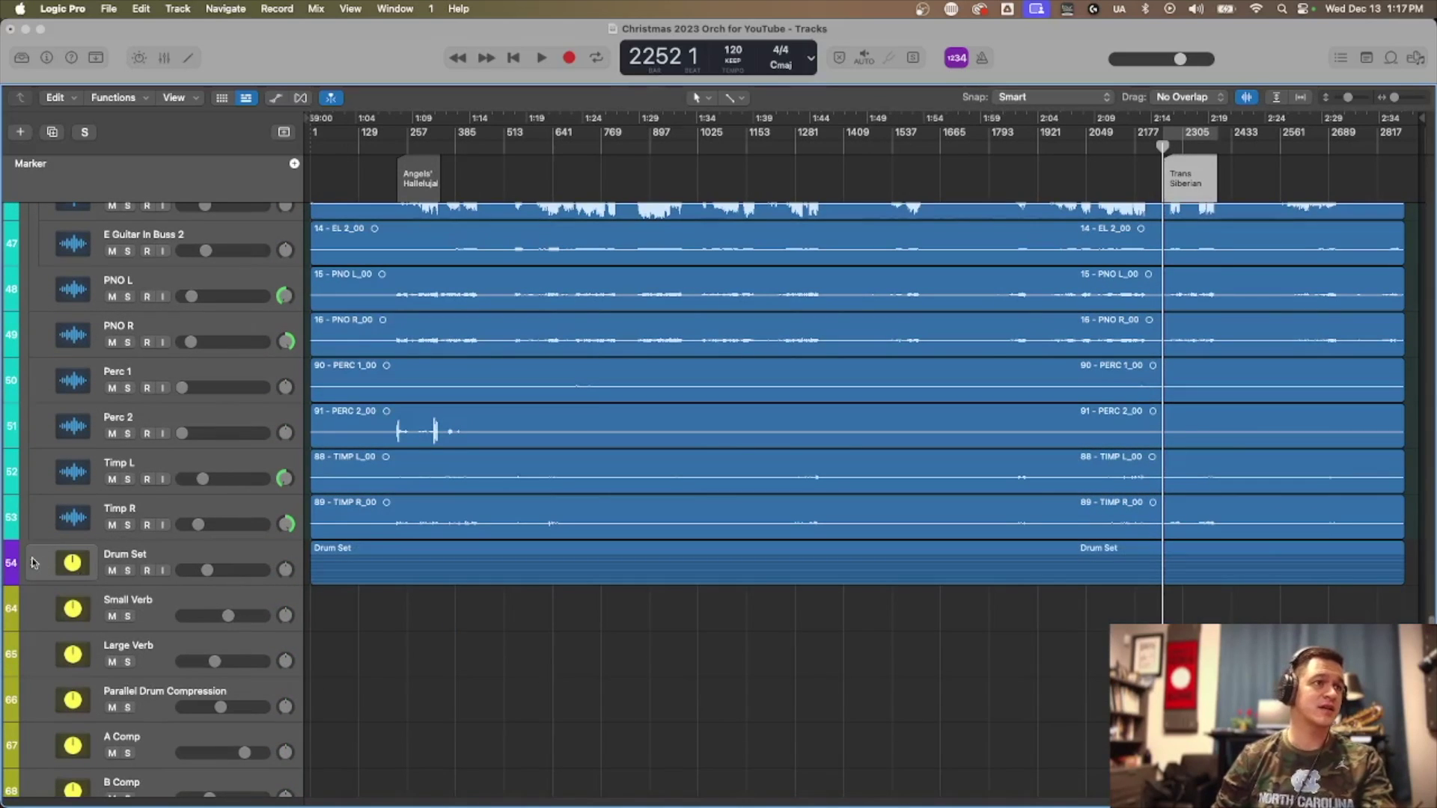
- Expand the Drum Set stack and review its individual drum tracks before returning to the first orchestra tracks
{"action": "left_click", "coordinate": [32, 563]}
{"action": "scroll", "coordinate": [542, 506], "scroll_direction": "down", "scroll_amount": 5}
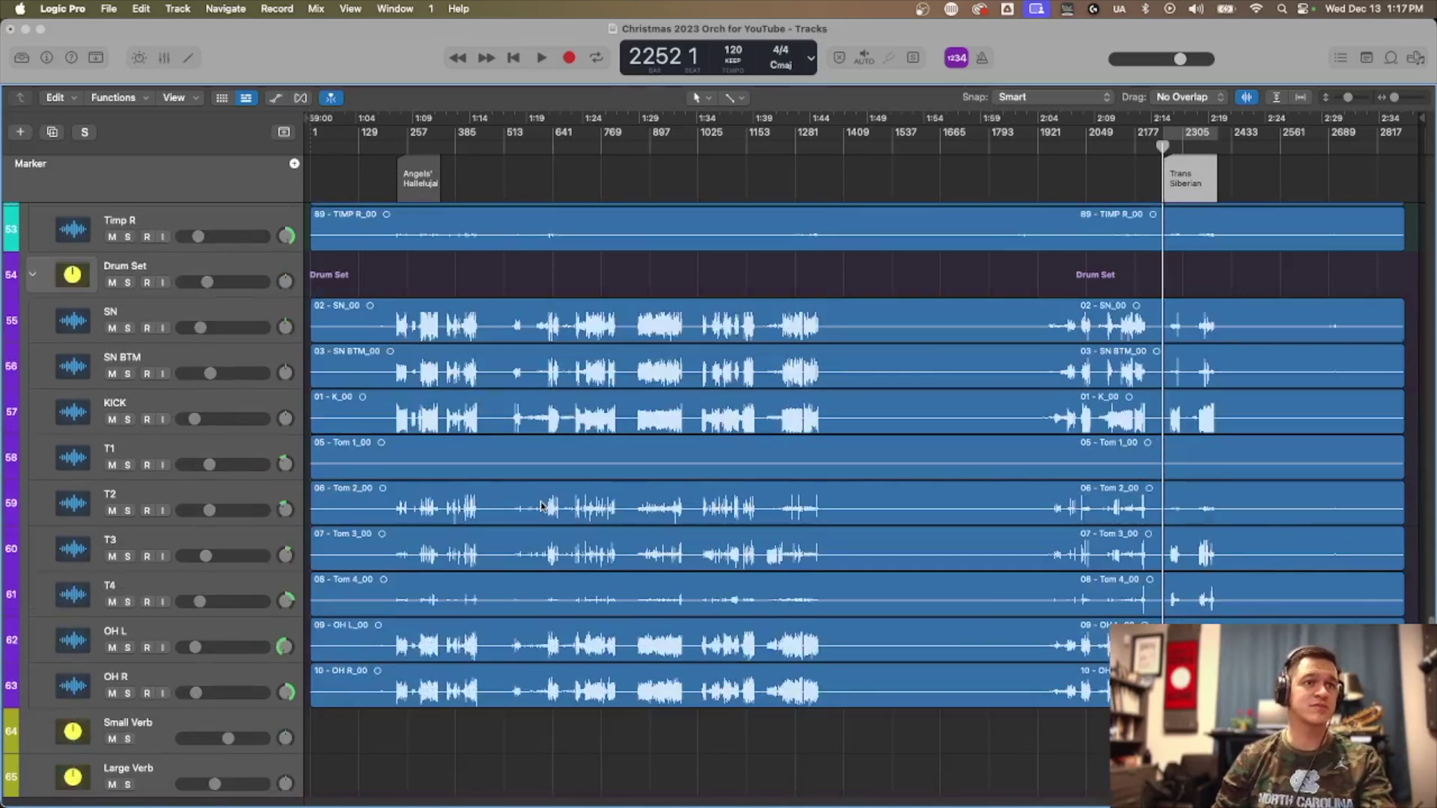
{"action": "scroll", "coordinate": [542, 506], "scroll_direction": "down", "scroll_amount": 5}
{"action": "scroll", "coordinate": [542, 507], "scroll_direction": "up", "scroll_amount": 20}
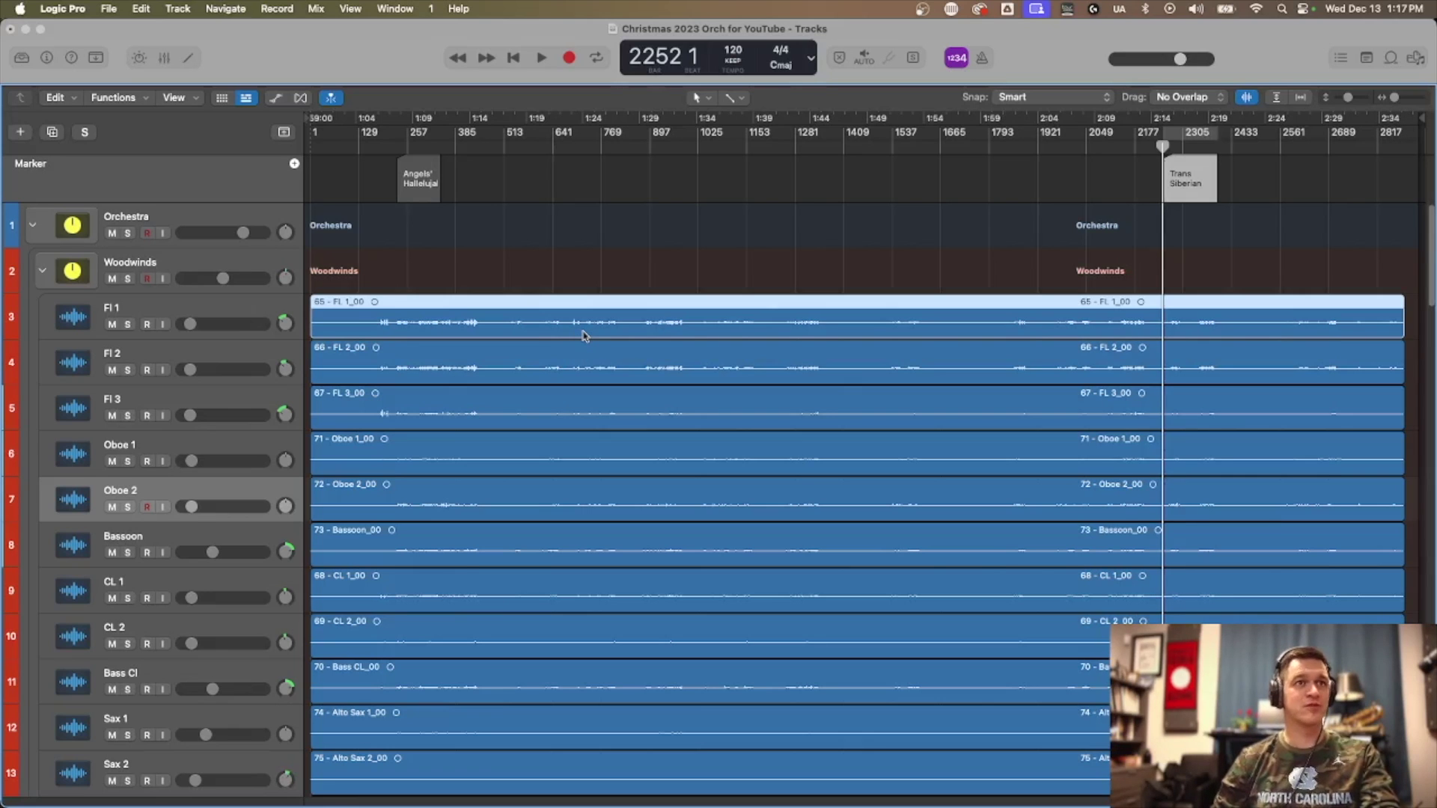
- Split the Fl 1 region at the playhead at bar 347 and again at bar 222
{"action": "scroll", "coordinate": [583, 335], "scroll_direction": "down", "scroll_amount": 3}
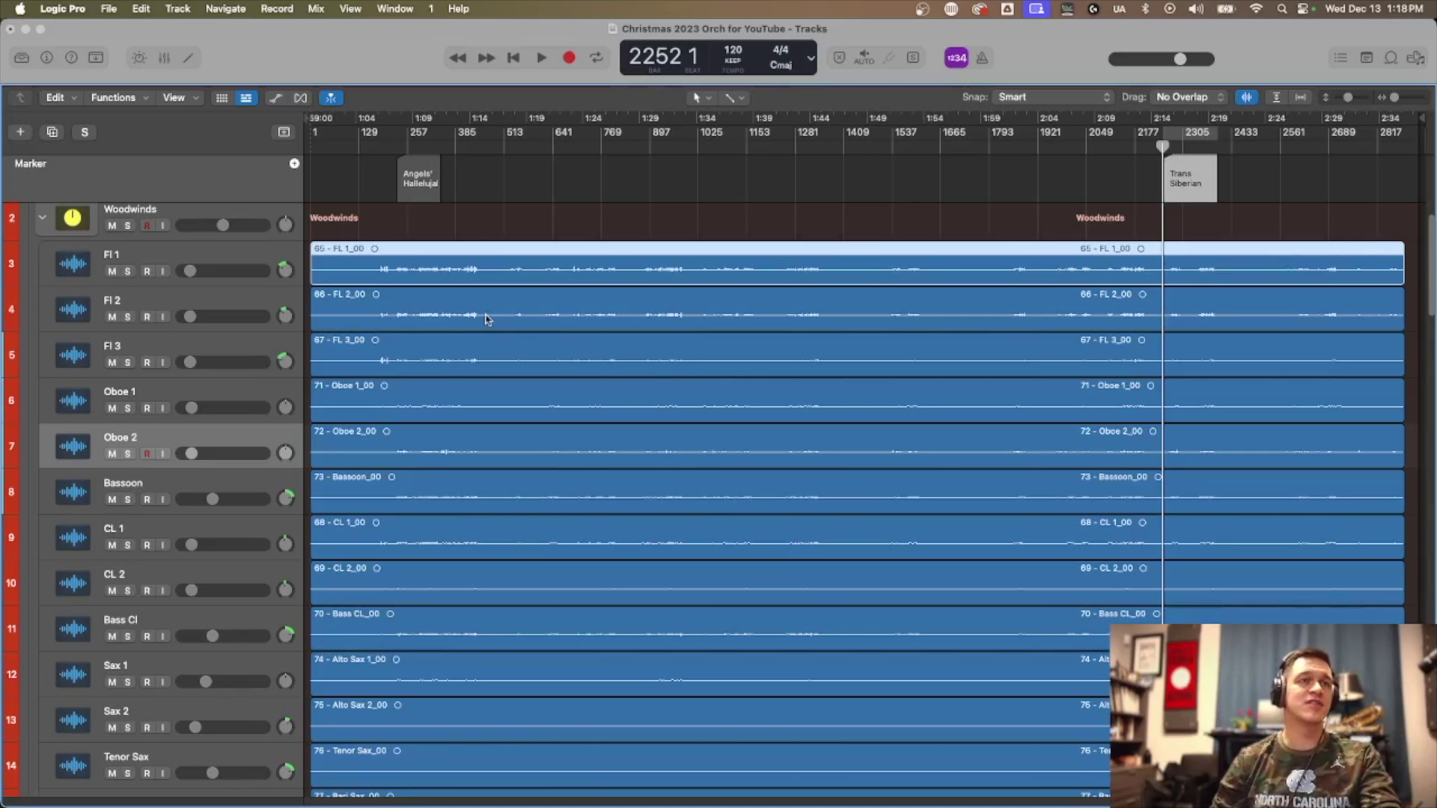
{"action": "left_click", "coordinate": [441, 147]}
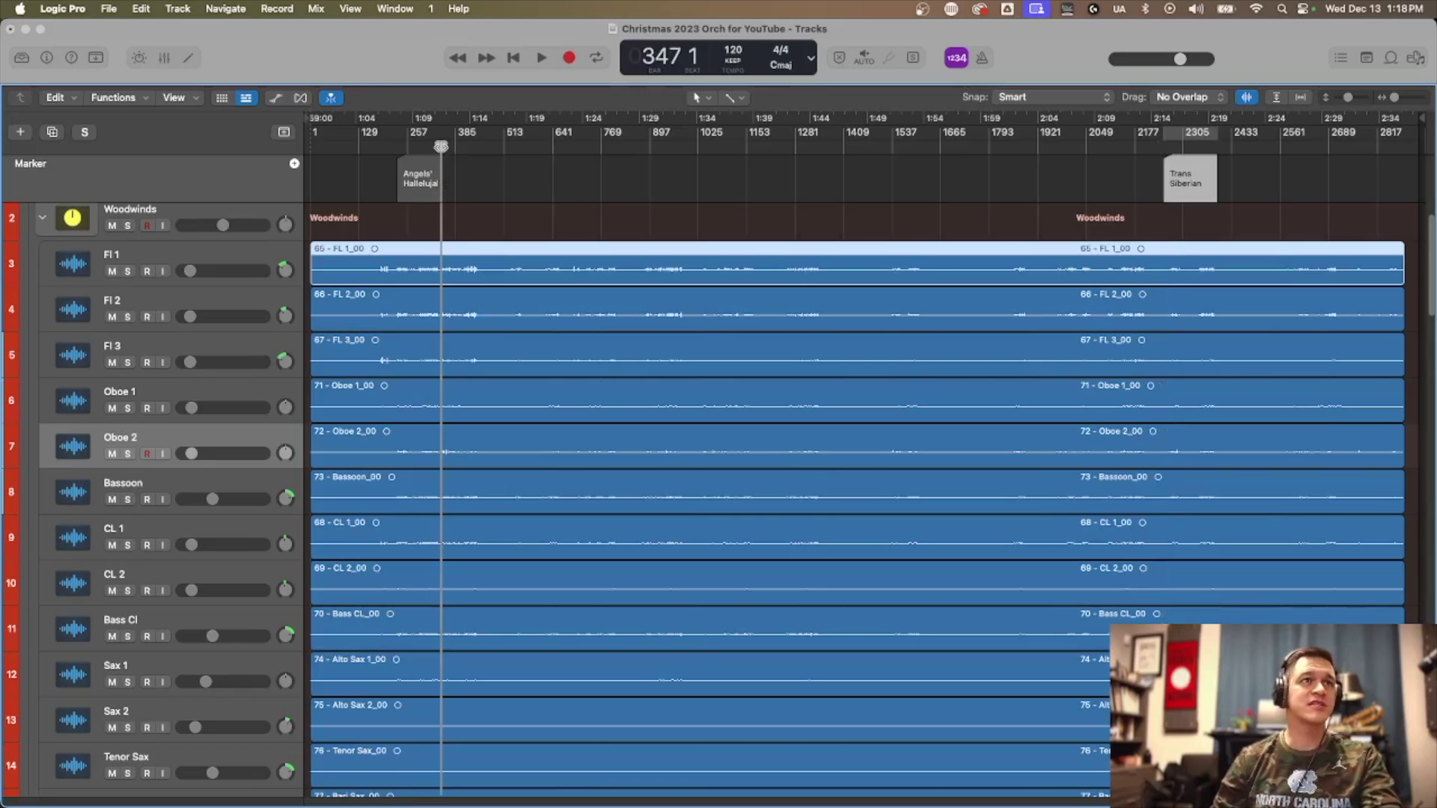
{"action": "right_click", "coordinate": [474, 267]}
{"action": "left_click", "coordinate": [517, 304]}
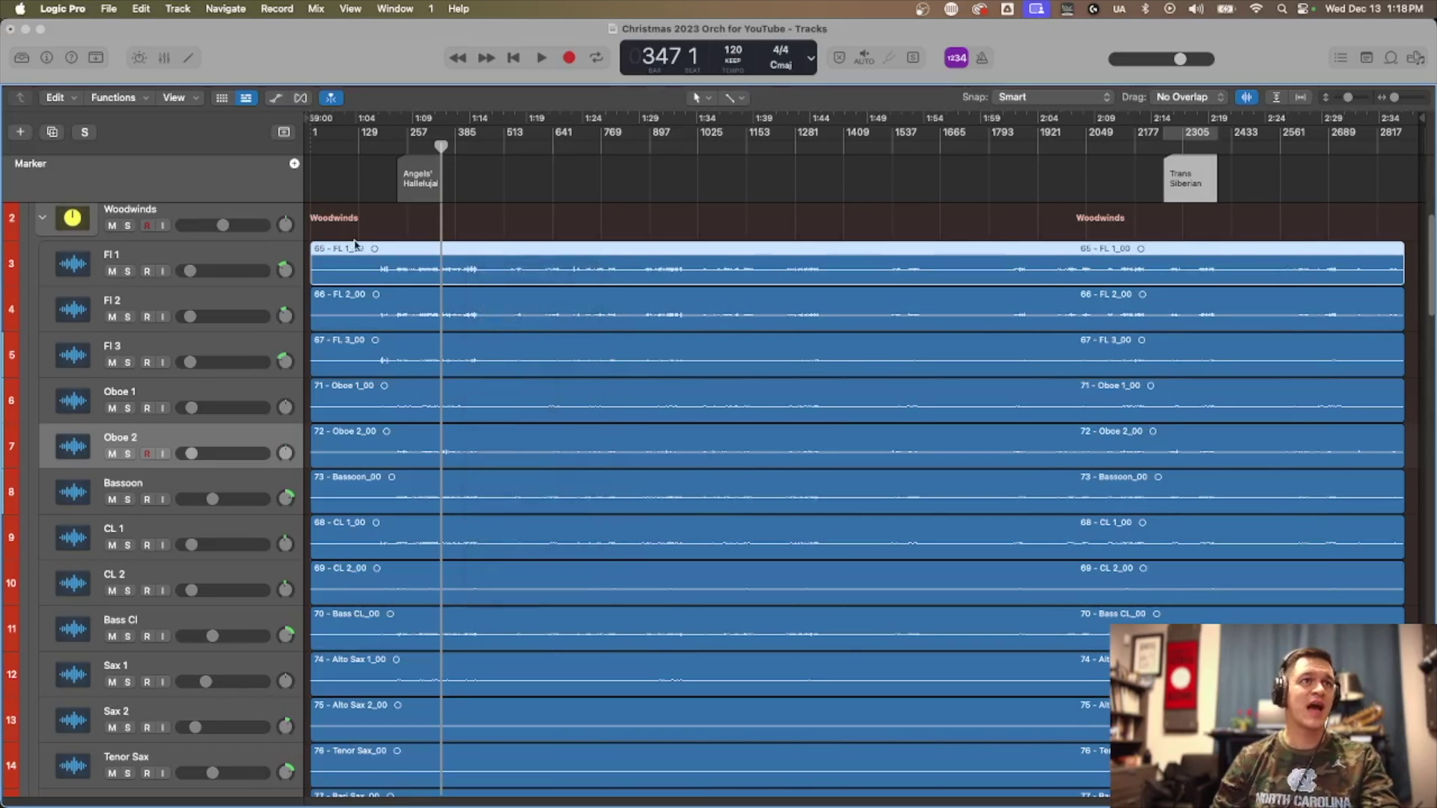
{"action": "left_click", "coordinate": [393, 146]}
{"action": "right_click", "coordinate": [388, 267]}
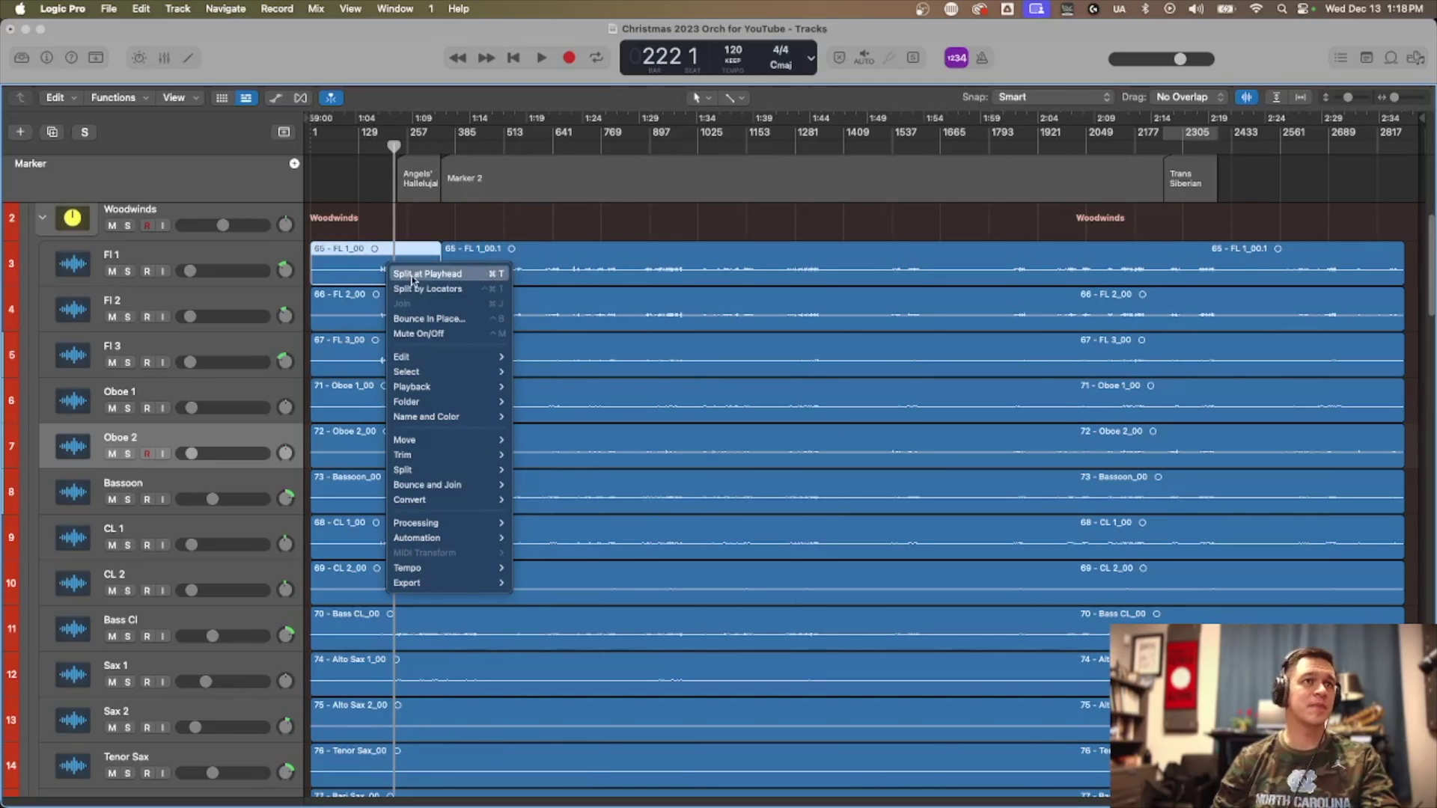
{"action": "left_click", "coordinate": [419, 274]}
- Delete the Fl 1 regions before and after the short middle piece
{"action": "left_click", "coordinate": [369, 270]}
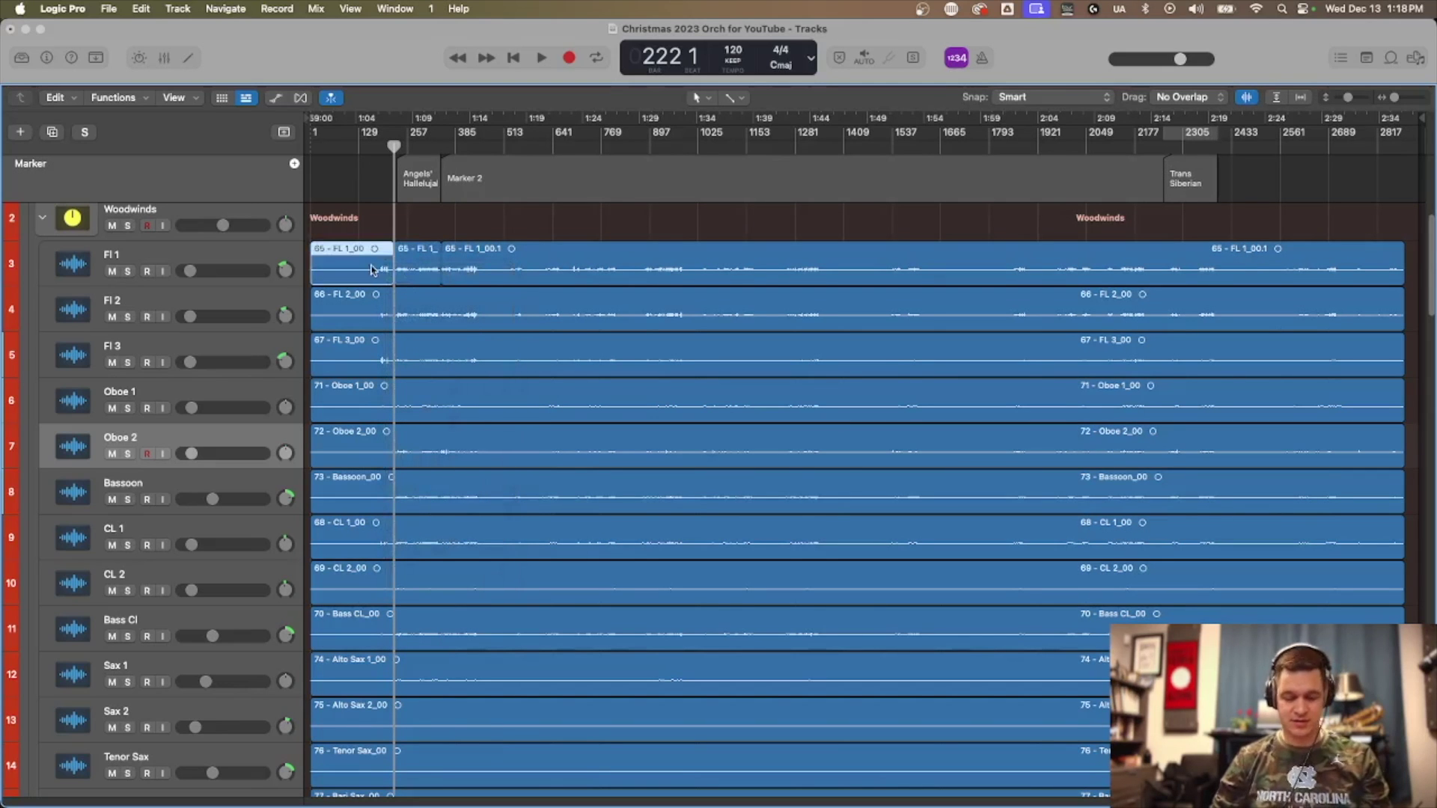
{"action": "key", "text": "Delete"}
{"action": "left_click", "coordinate": [561, 269]}
{"action": "key", "text": "Delete"}
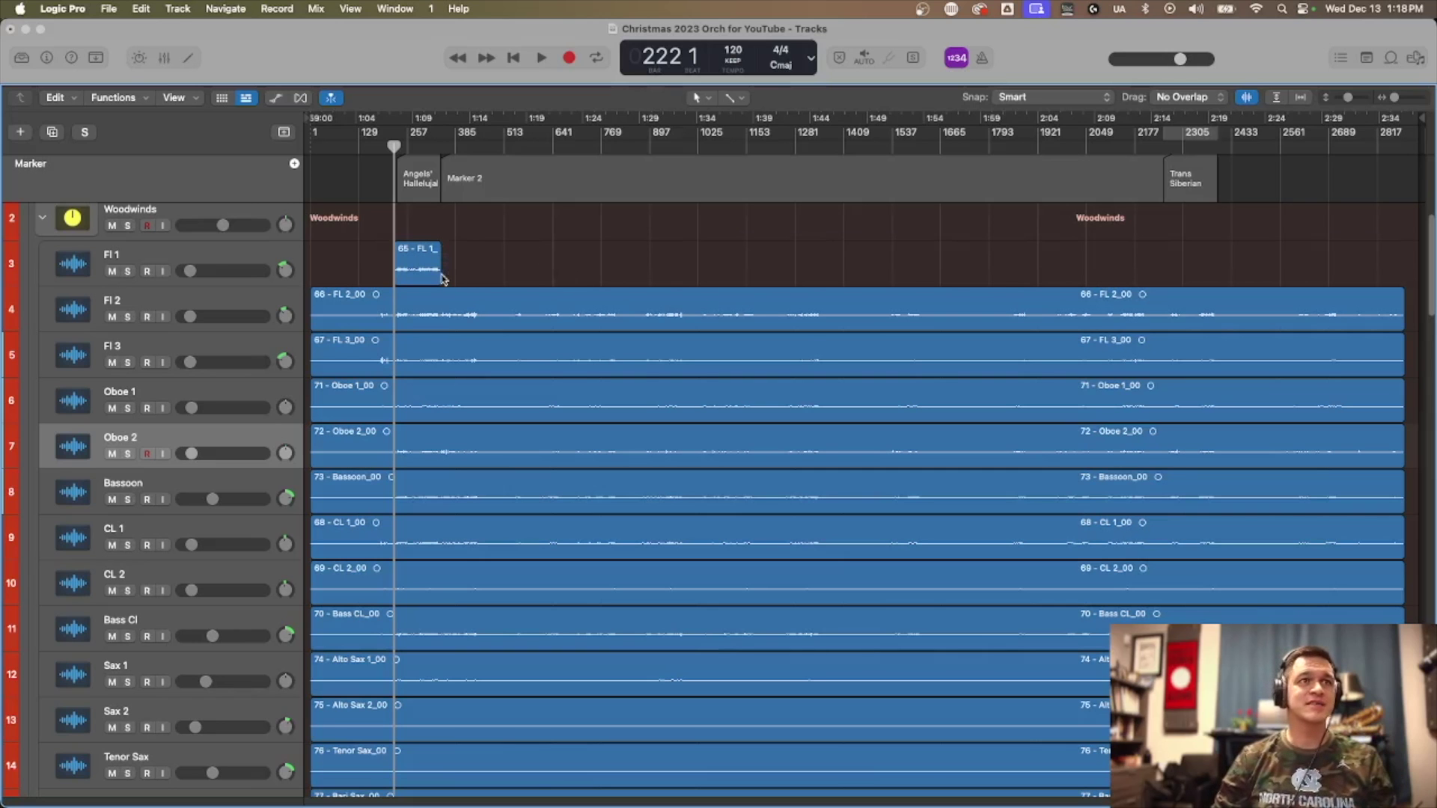
- Extend the remaining Fl 1 region to full length in both directions and delete Marker 2
{"action": "left_click_drag", "start_coordinate": [439, 274], "coordinate": [1404, 271]}
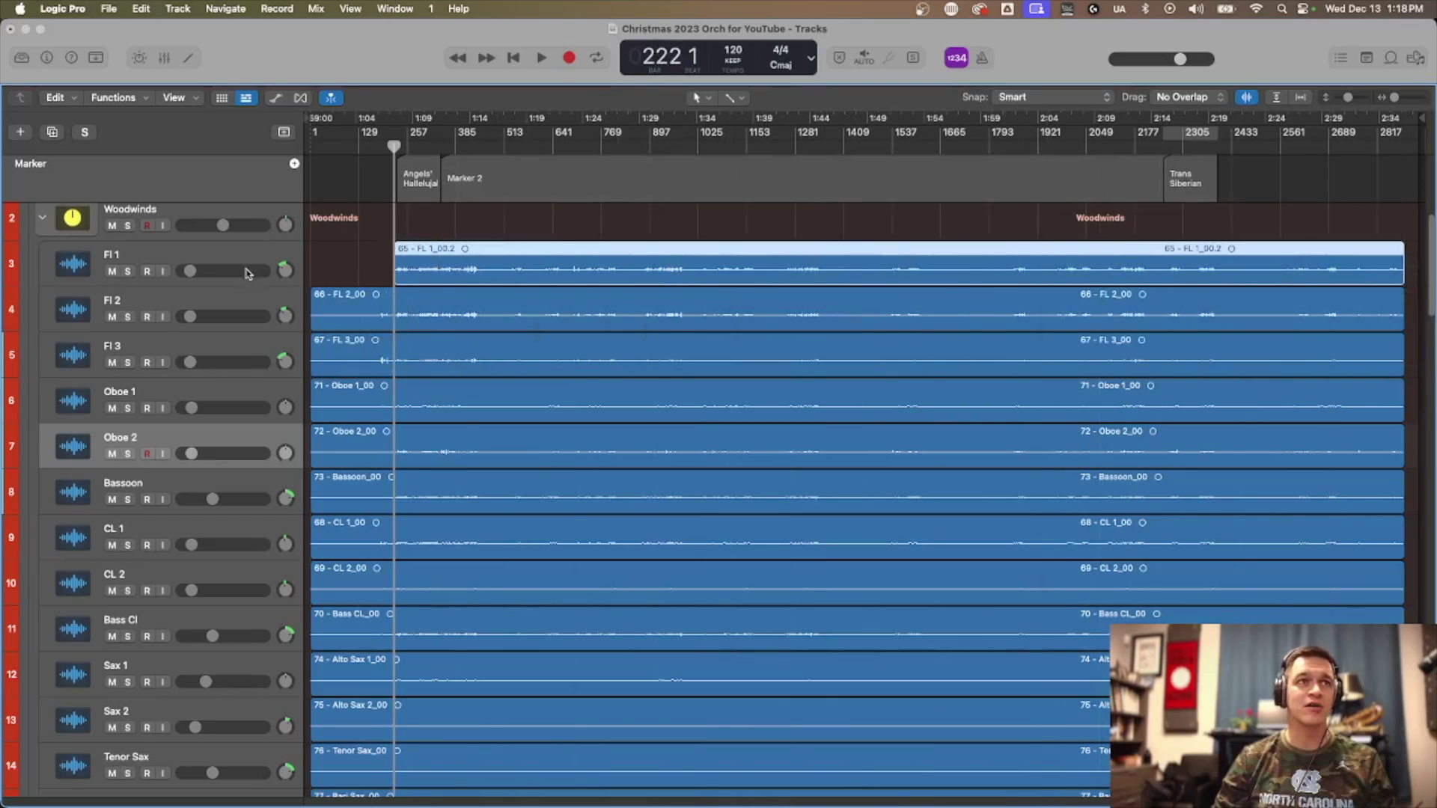
{"action": "left_click_drag", "start_coordinate": [394, 271], "coordinate": [187, 271]}
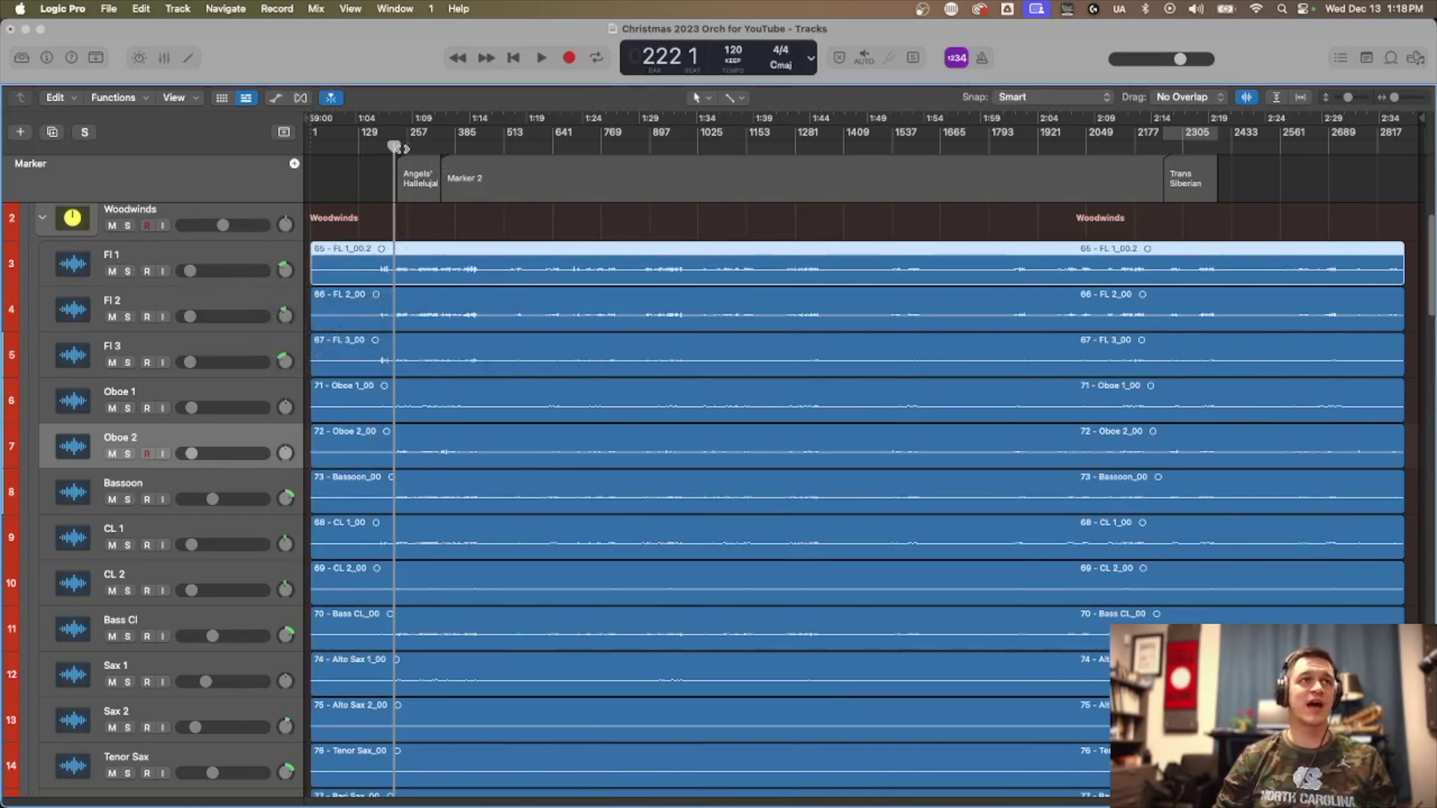
{"action": "right_click", "coordinate": [573, 184]}
{"action": "left_click", "coordinate": [620, 219]}
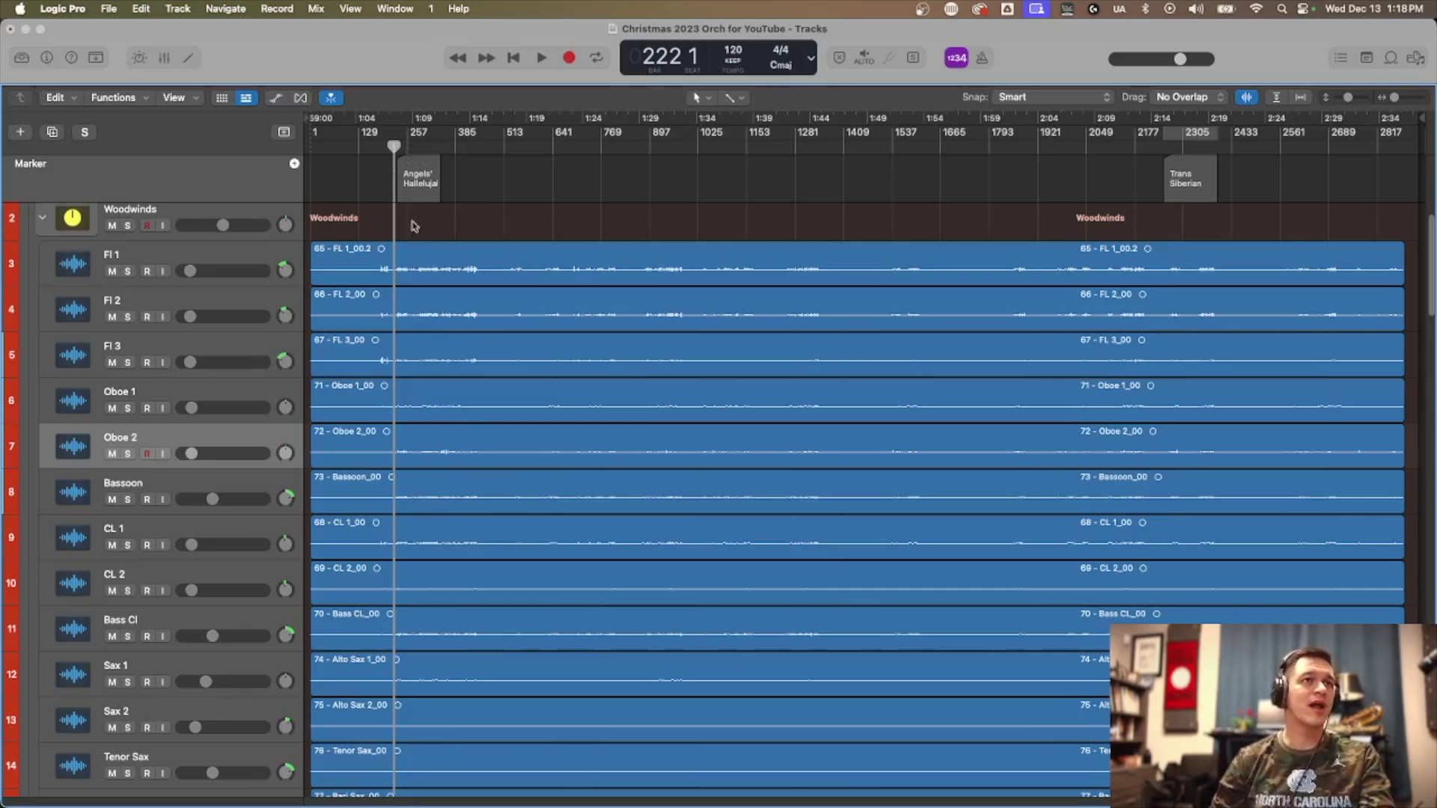
- Set the cycle range to span the whole Angels' Hallelujah marker
{"action": "key", "text": "super+Right"}
{"action": "key", "text": "super+Right"}
{"action": "key", "text": "super+Right"}
{"action": "key", "text": "super+Right"}
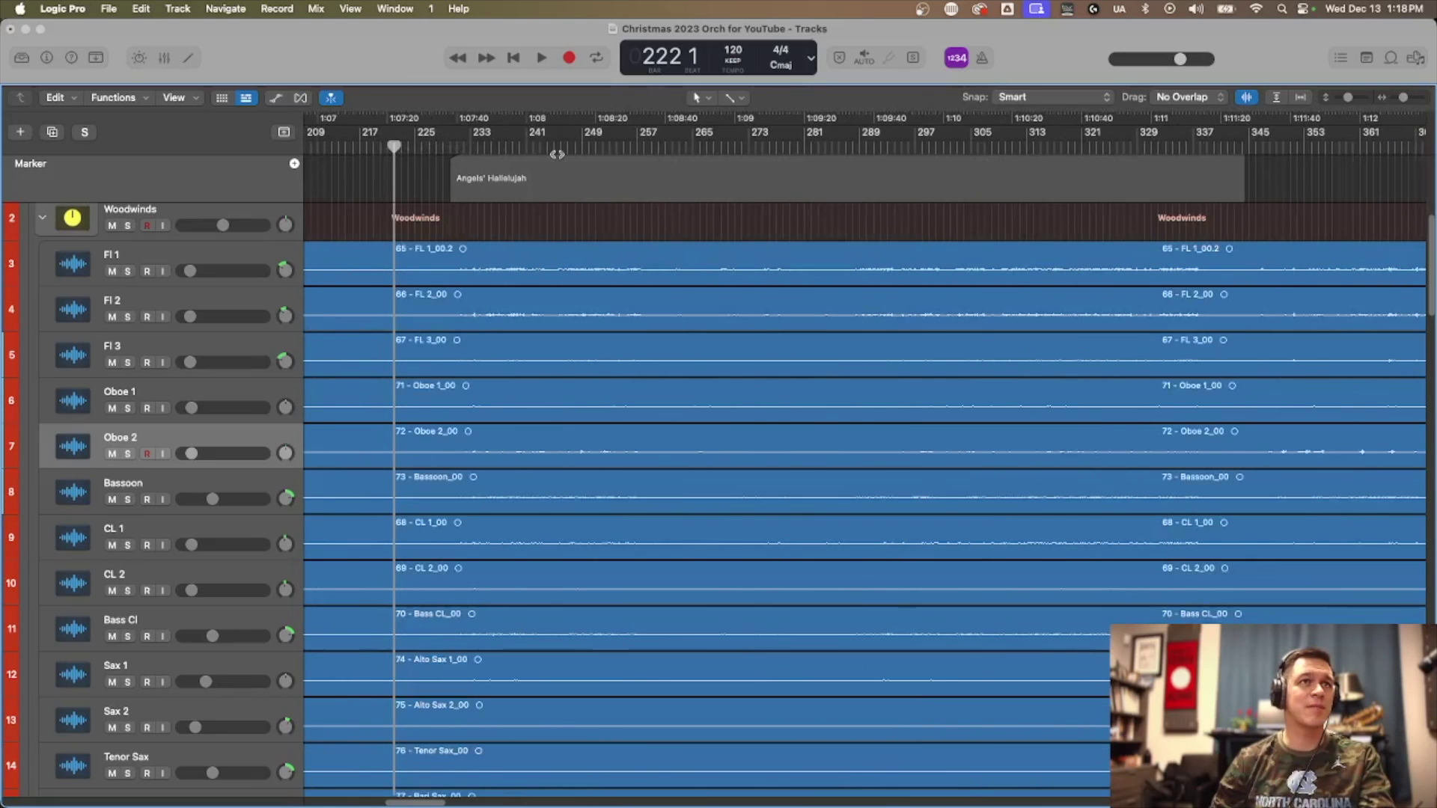
{"action": "left_click_drag", "start_coordinate": [451, 136], "coordinate": [1248, 149]}
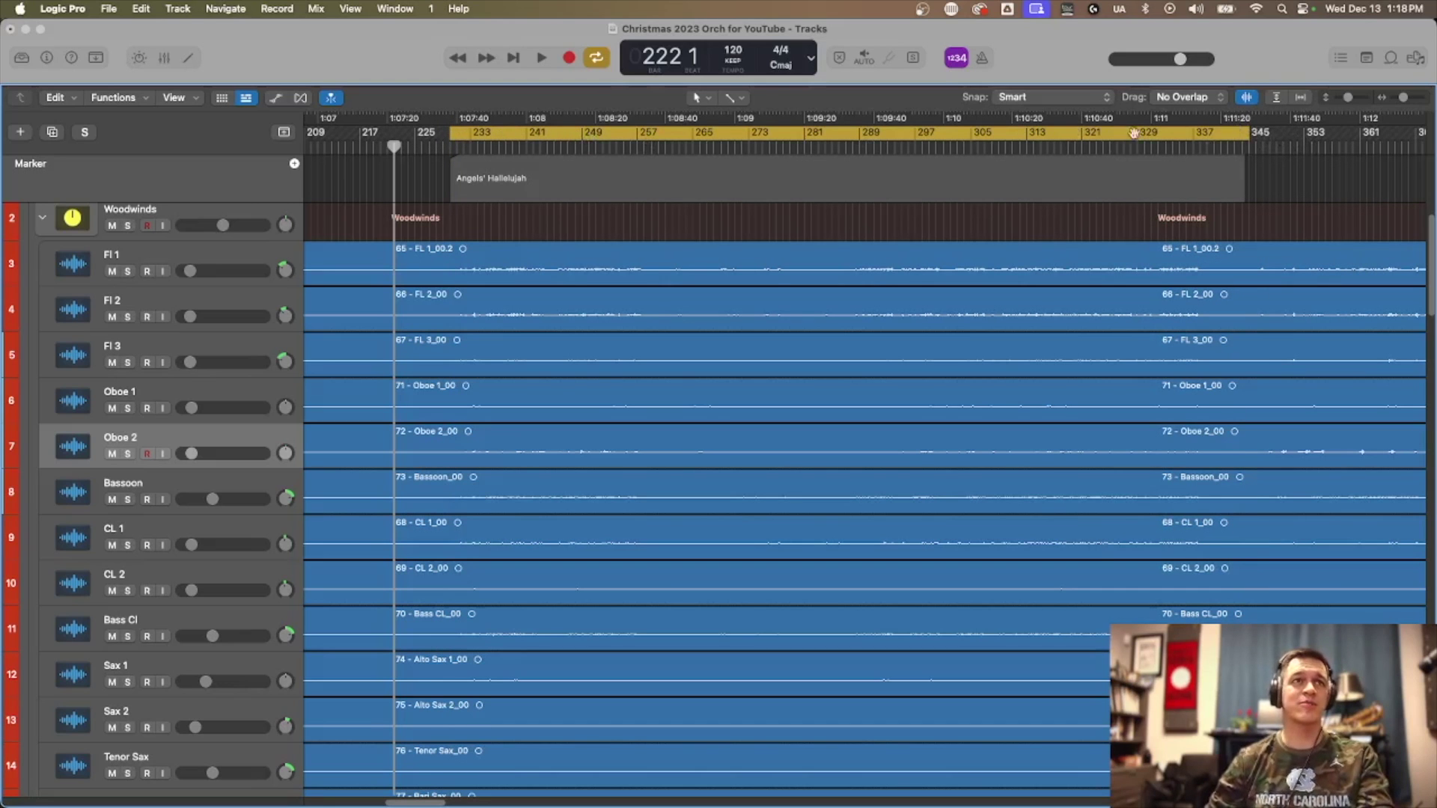
- Select all regions and split them by the locators around Angels' Hallelujah
{"action": "key", "text": "super+Left"}
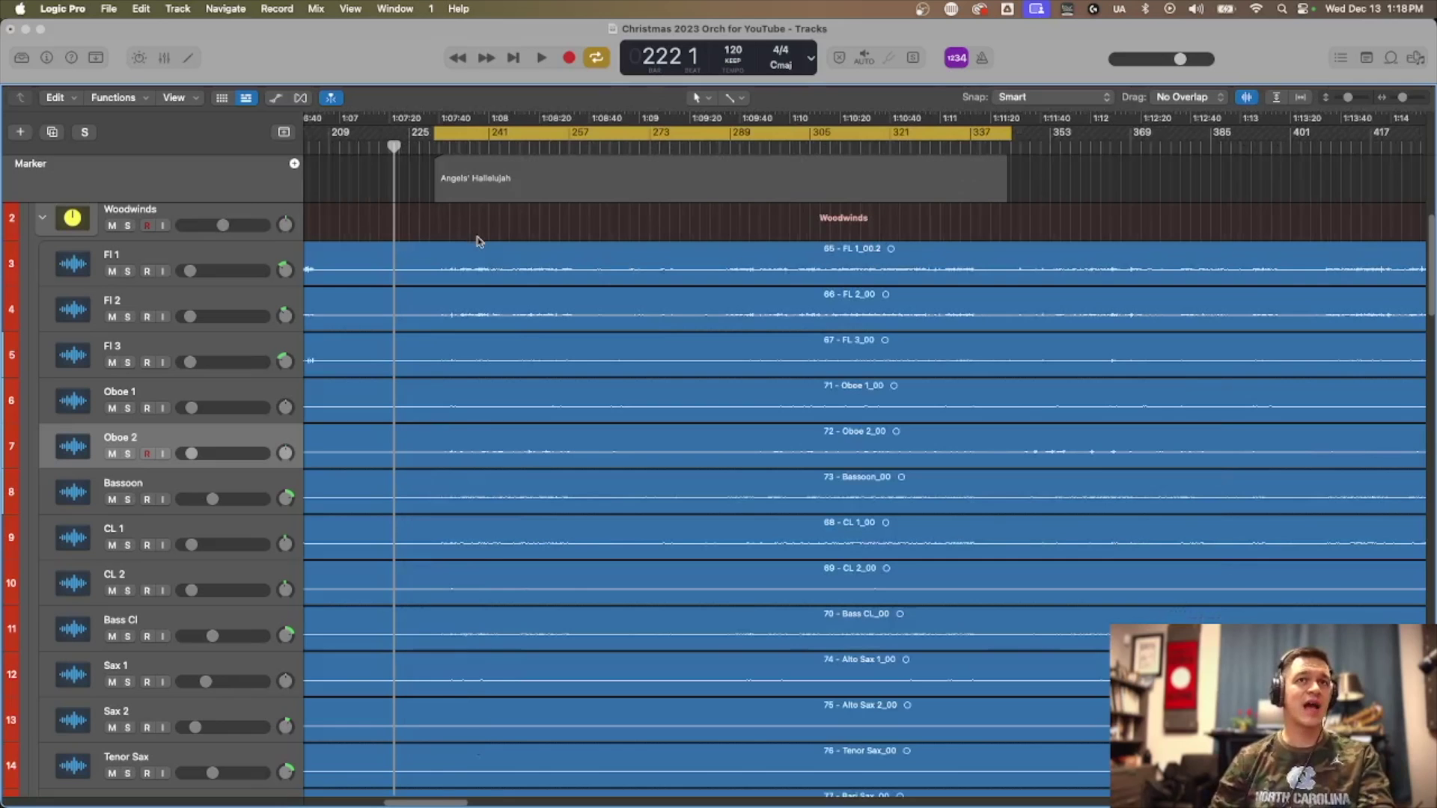
{"action": "key", "text": "super+Right"}
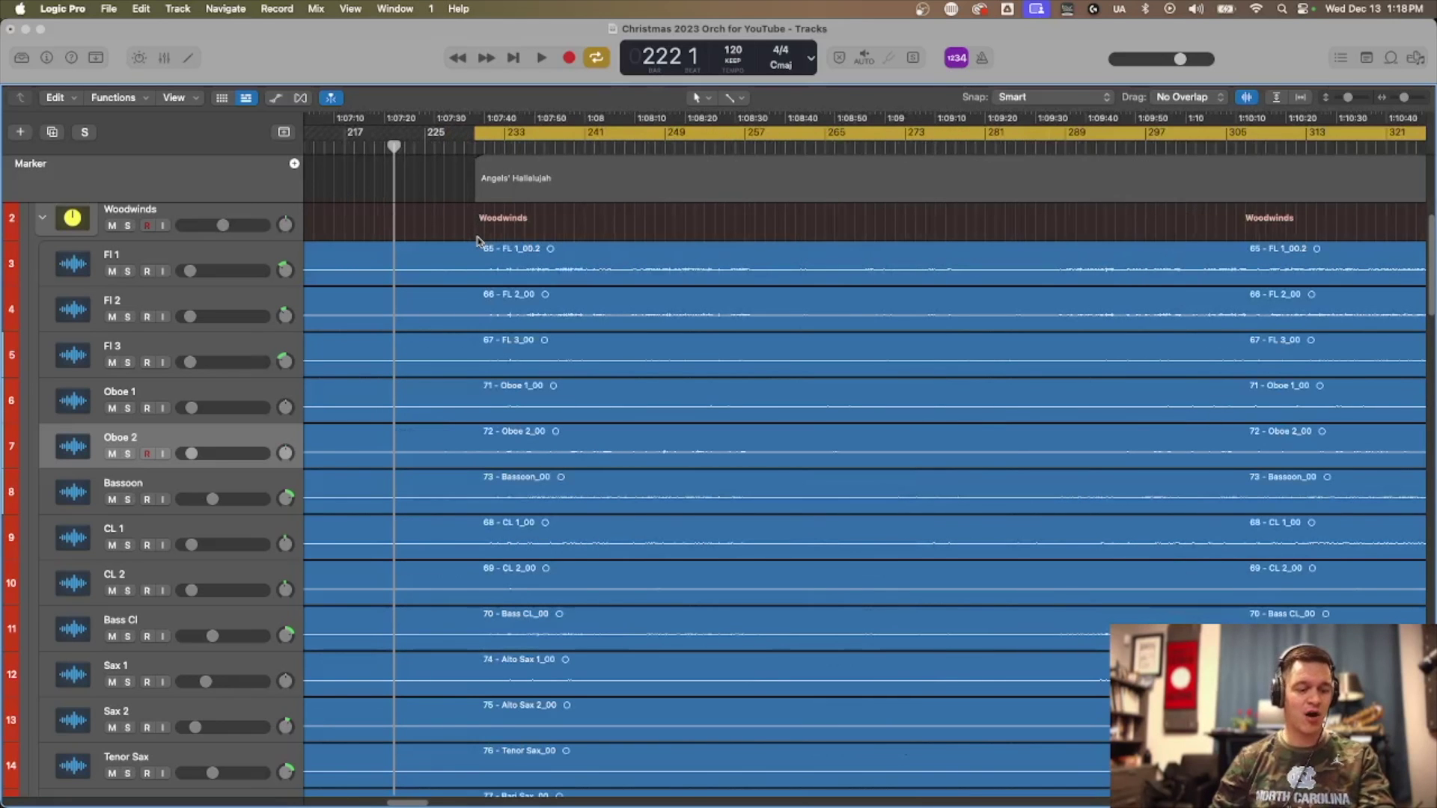
{"action": "key", "text": "super+a"}
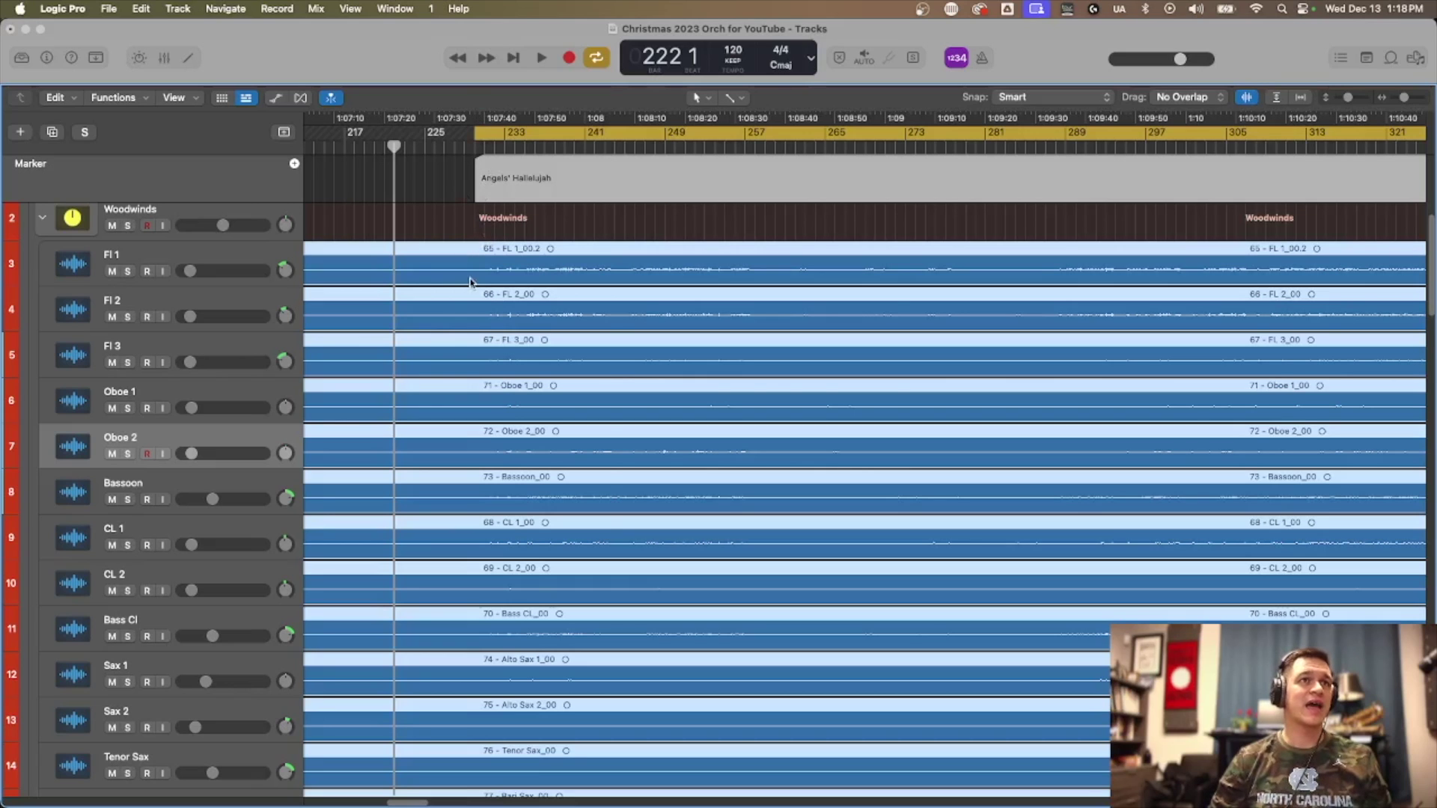
{"action": "right_click", "coordinate": [484, 271]}
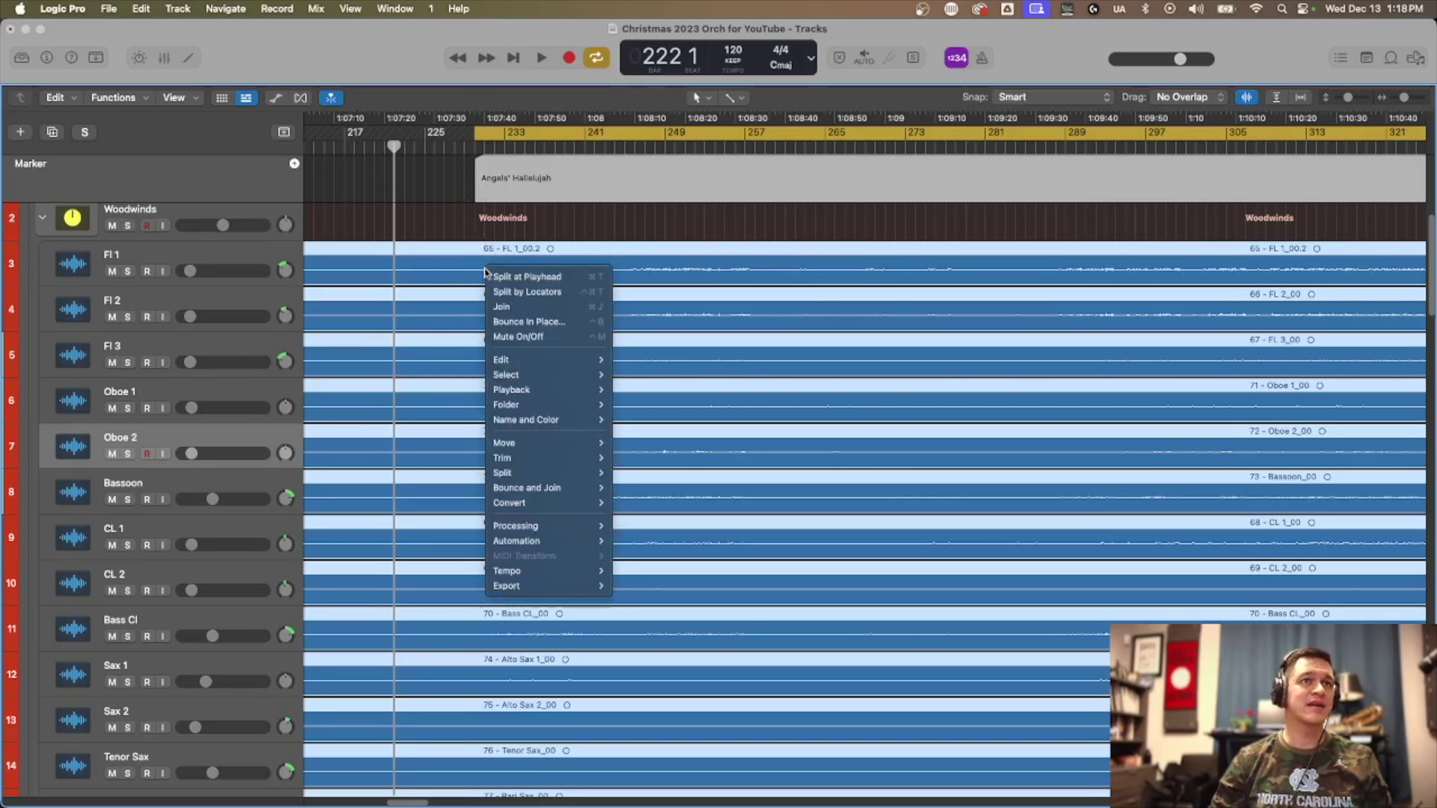
{"action": "left_click", "coordinate": [527, 292]}
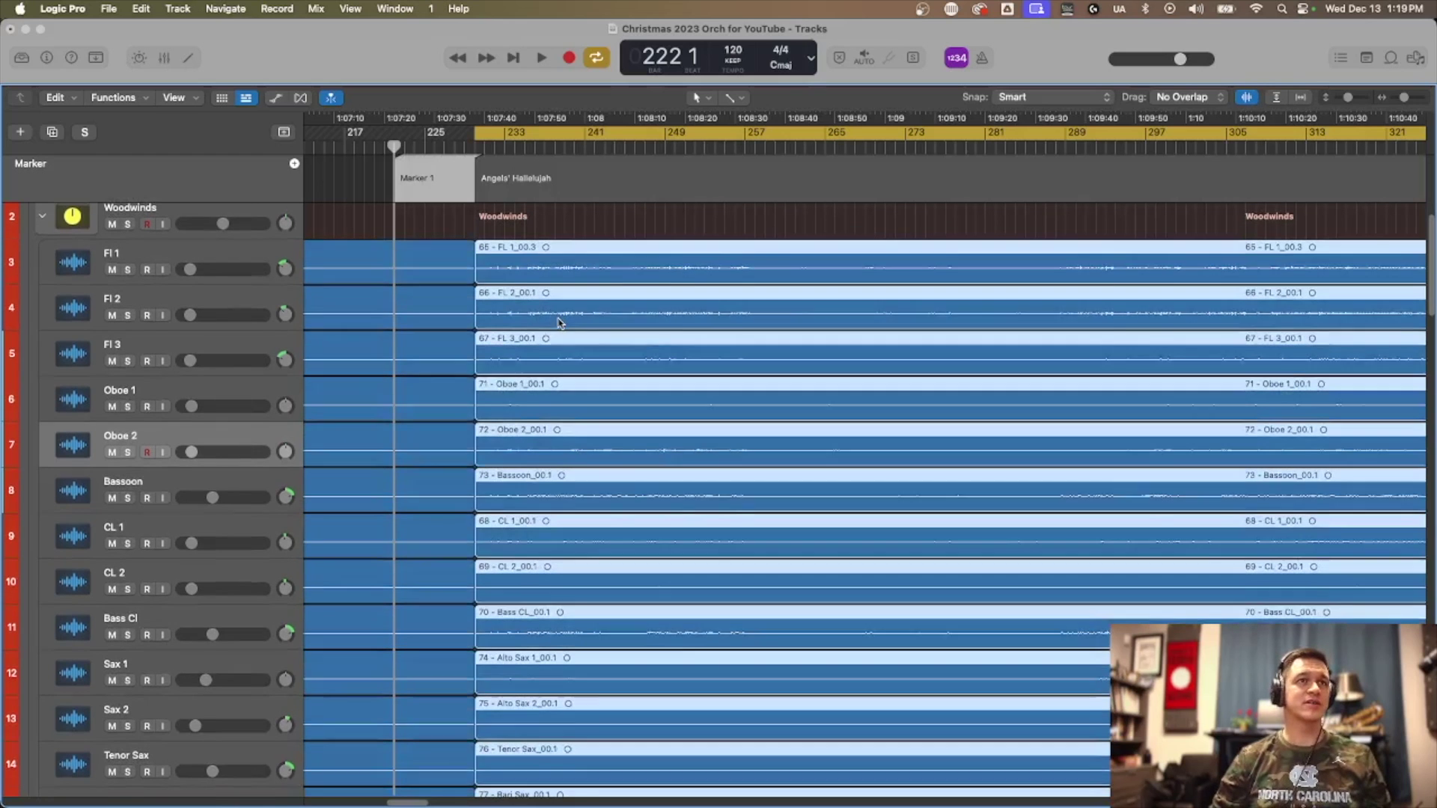
- Set the cycle range to span the whole Trans Siberian marker
{"action": "scroll", "coordinate": [397, 799], "scroll_direction": "right", "scroll_amount": 2}
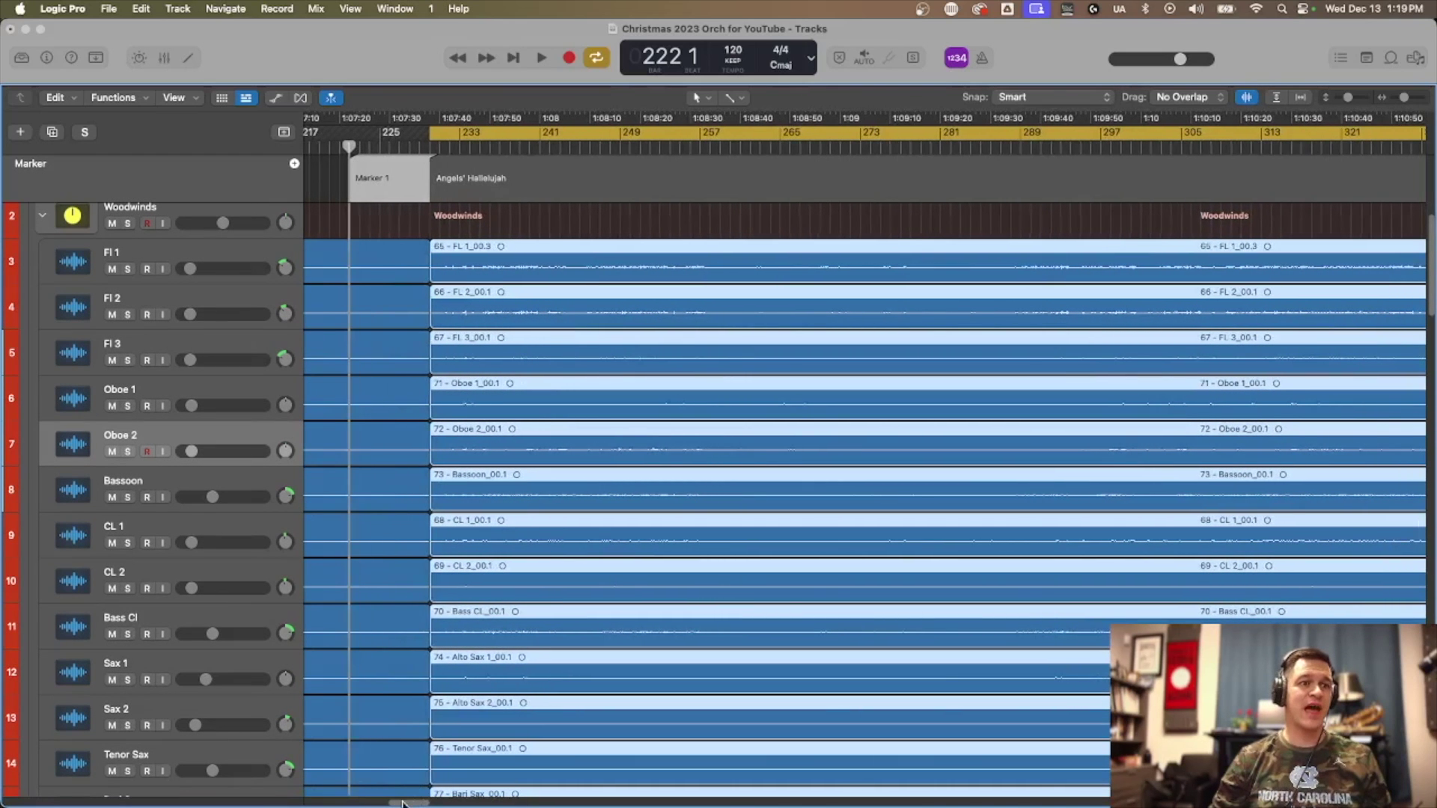
{"action": "scroll", "coordinate": [403, 802], "scroll_direction": "right", "scroll_amount": 10}
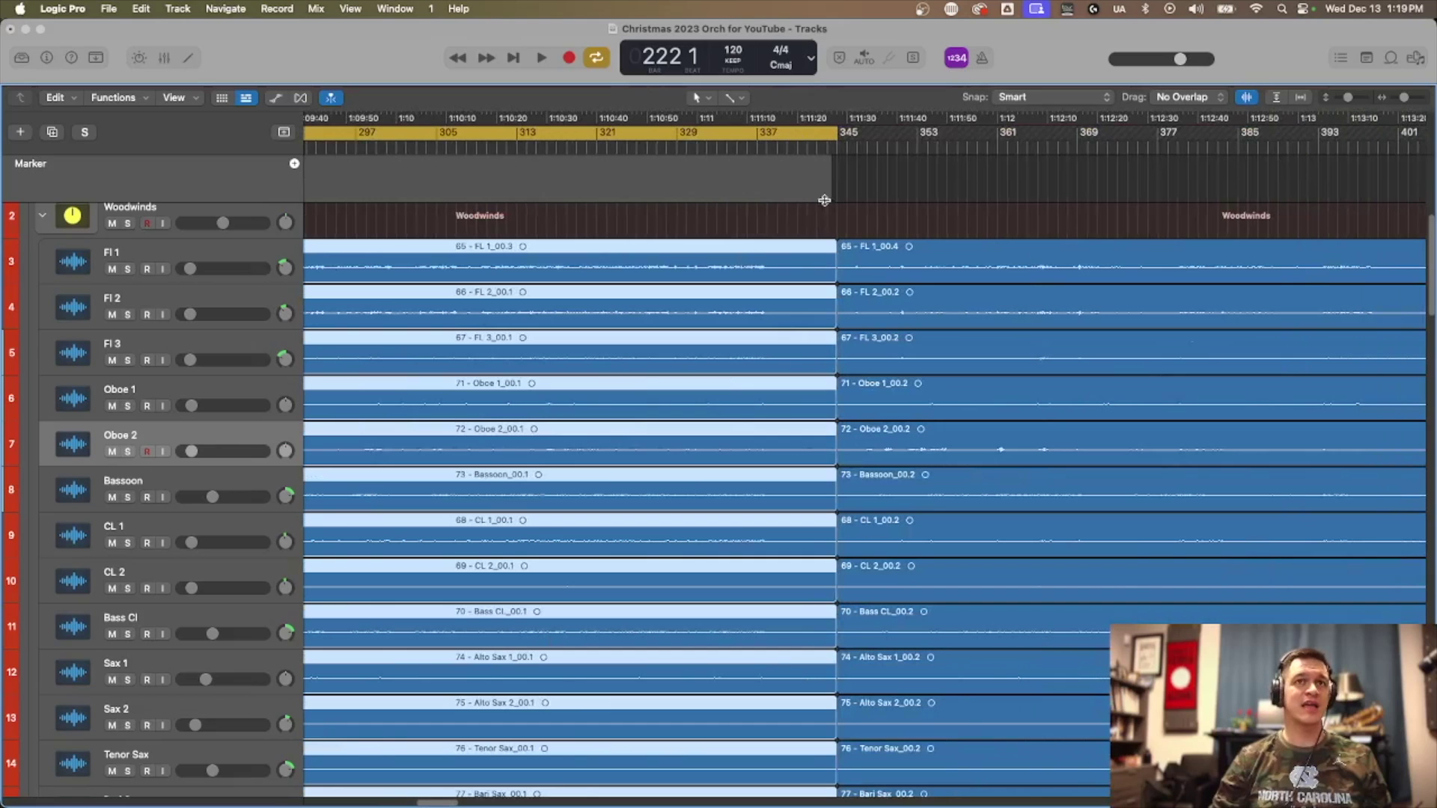
{"action": "left_click_drag", "start_coordinate": [442, 803], "coordinate": [1232, 801]}
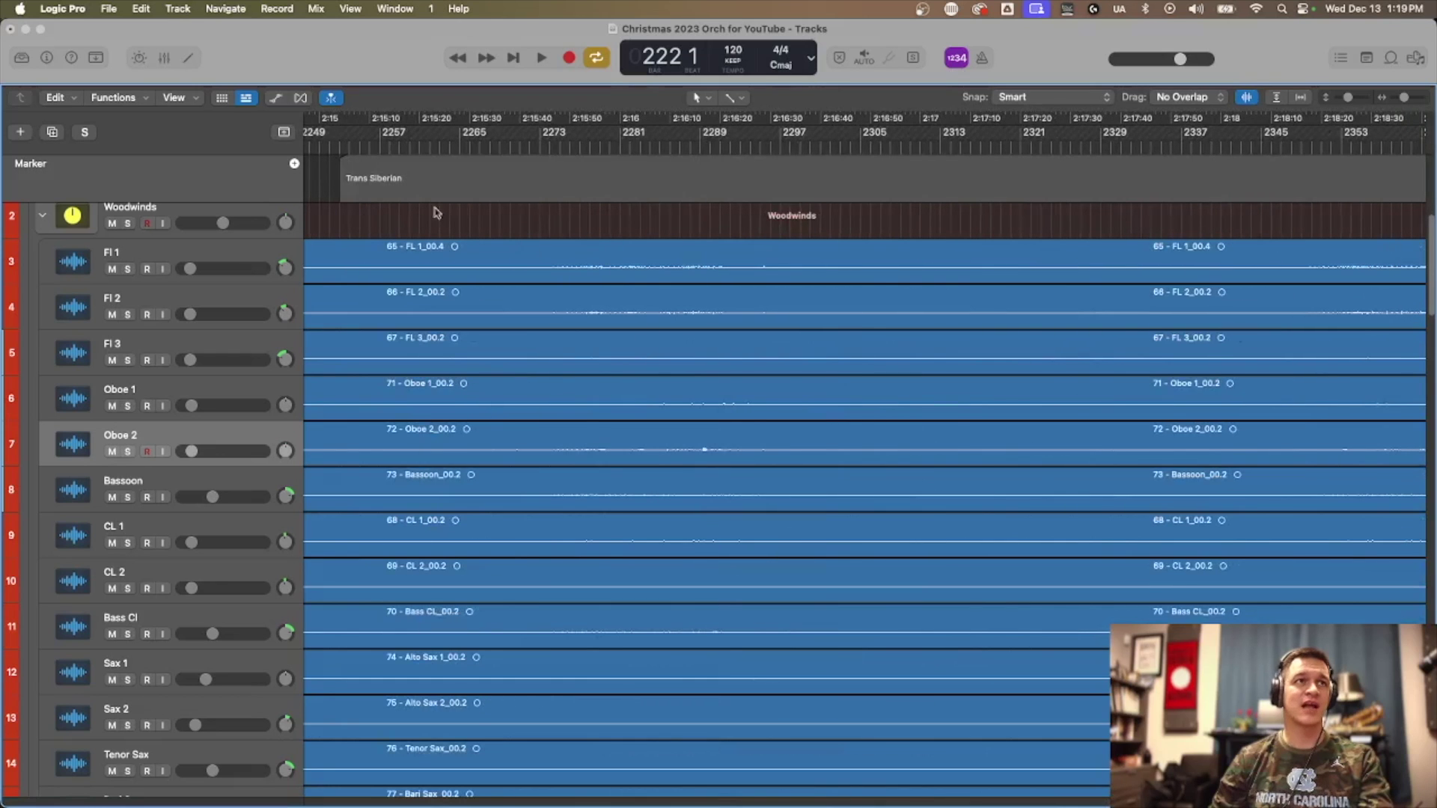
{"action": "left_click_drag", "start_coordinate": [340, 135], "coordinate": [1182, 202]}
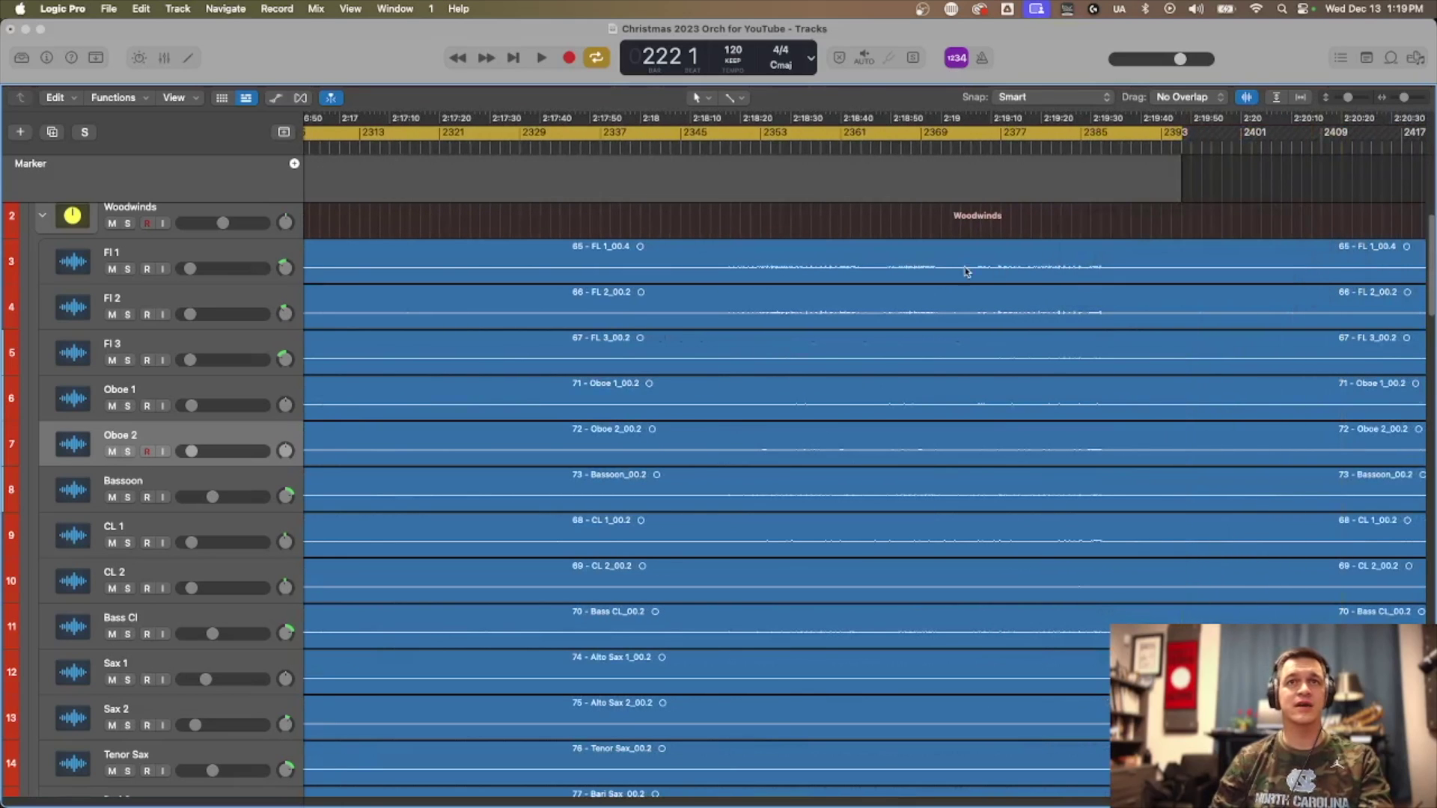
- Select all regions and split them by the locators around Trans Siberian
{"action": "key", "text": "super+a"}
{"action": "right_click", "coordinate": [829, 265]}
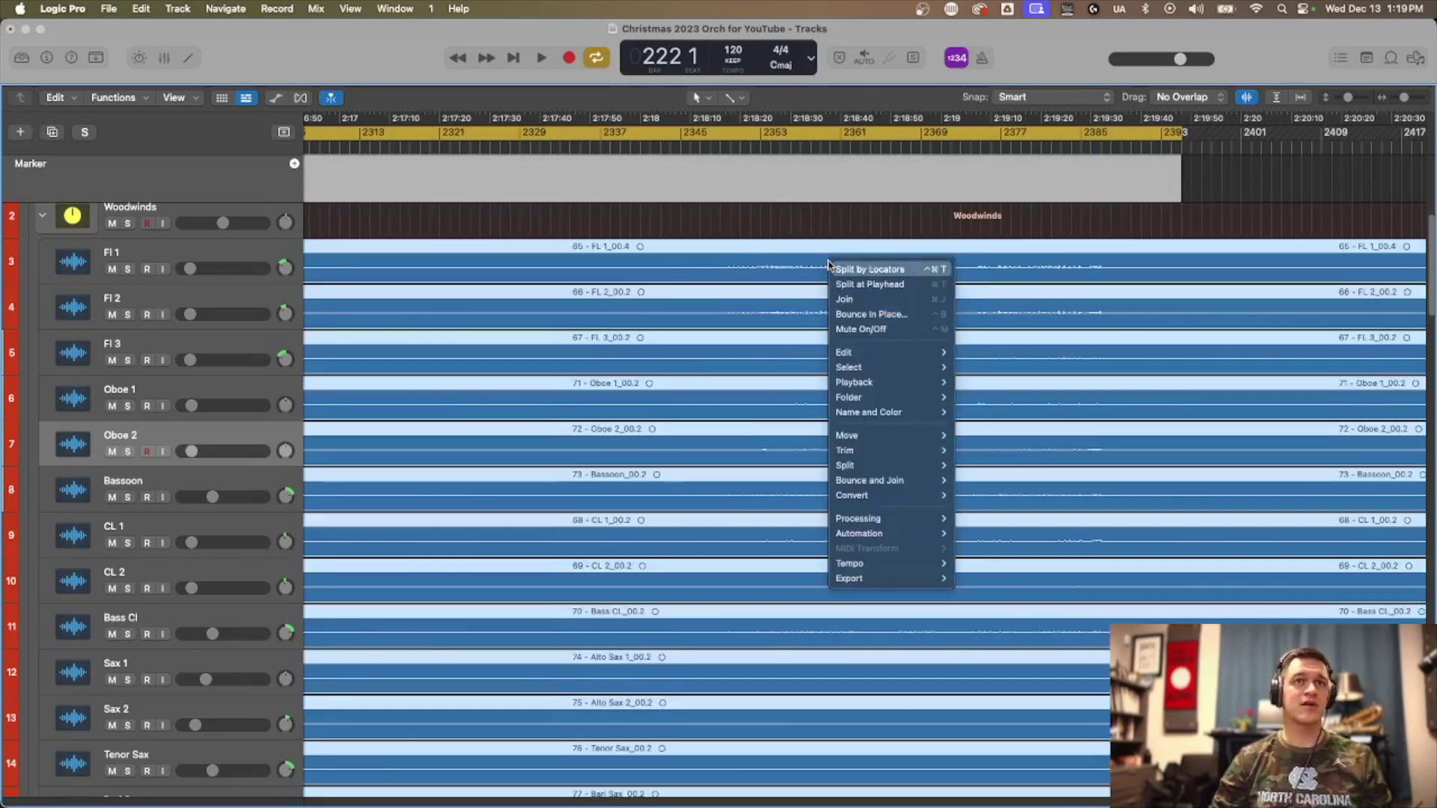
{"action": "left_click", "coordinate": [868, 269]}
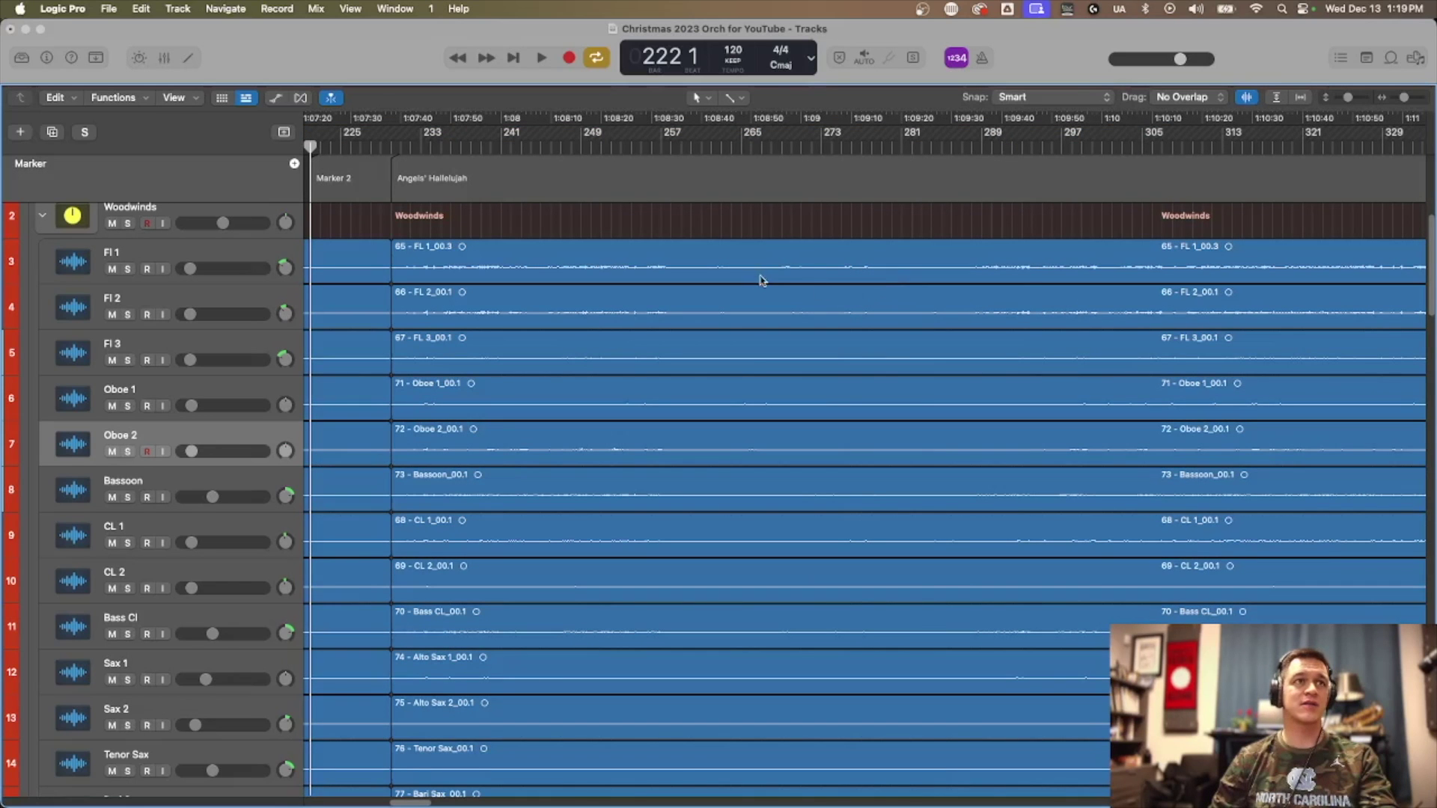
- Check the splits at the Angels' Hallelujah and Trans Siberian markers across the full timeline and all track groups
{"action": "scroll", "coordinate": [691, 262], "scroll_direction": "down", "scroll_amount": 1}
{"action": "key", "text": "shift+period"}
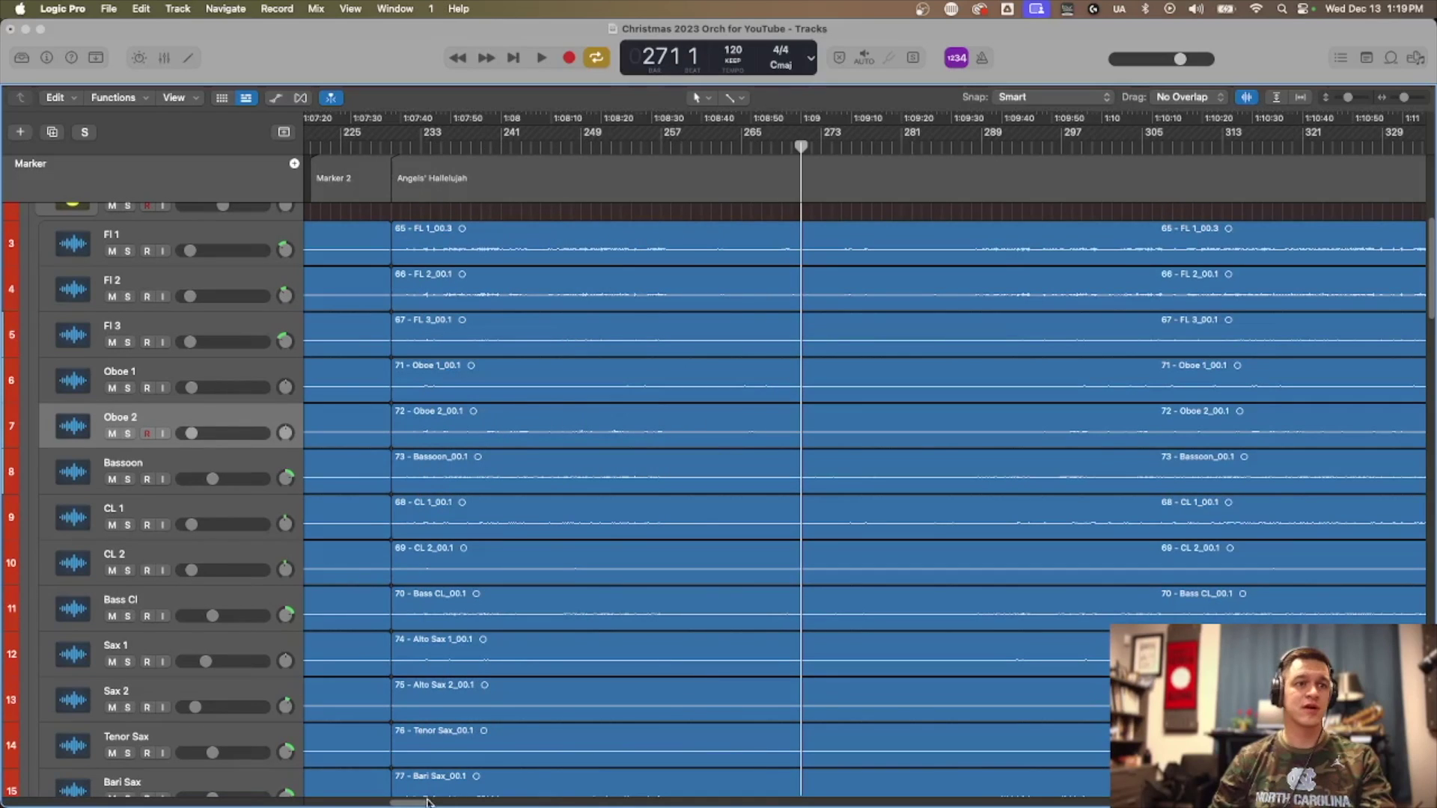
{"action": "left_click_drag", "start_coordinate": [418, 803], "coordinate": [1280, 797]}
{"action": "key", "text": "z"}
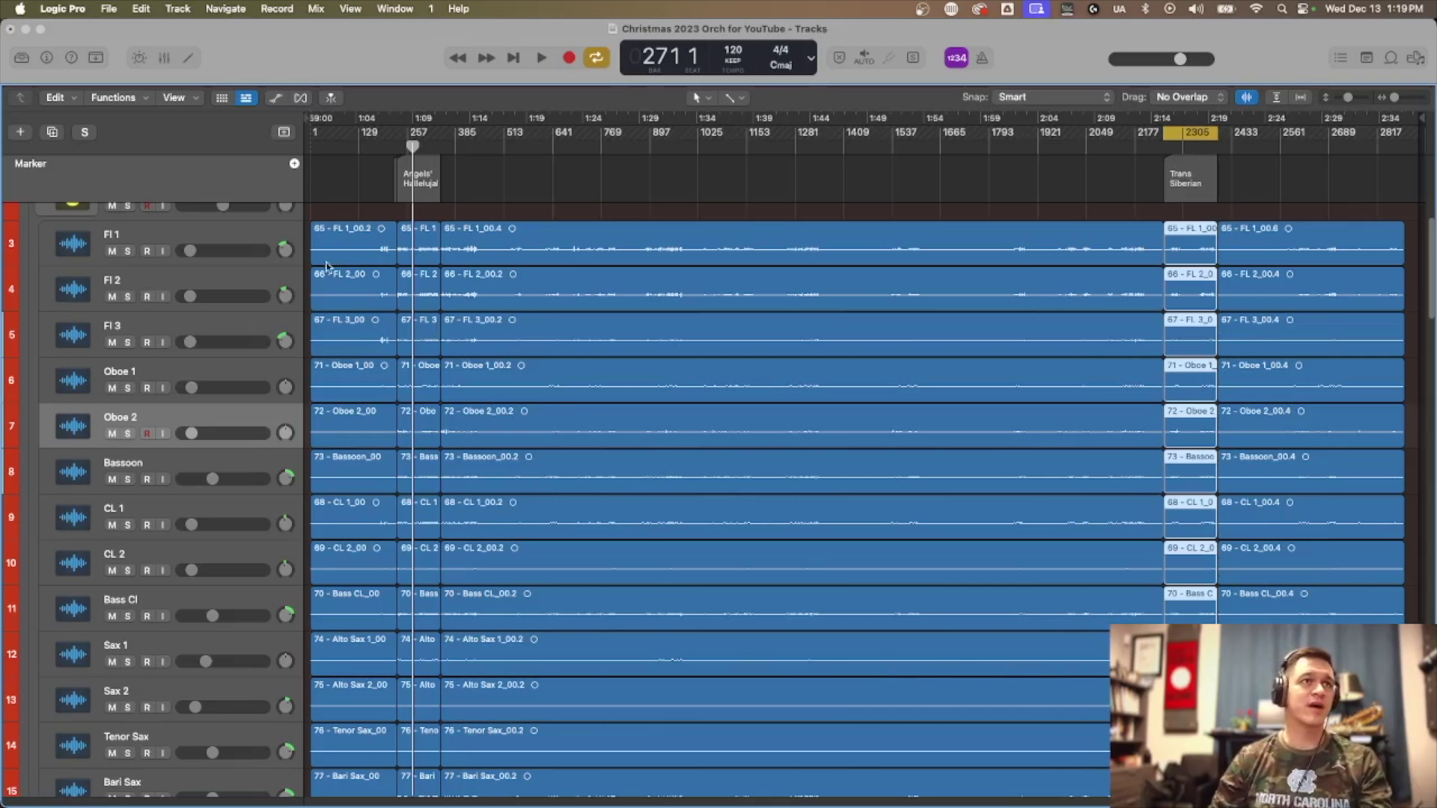
{"action": "scroll", "coordinate": [348, 288], "scroll_direction": "down", "scroll_amount": 5}
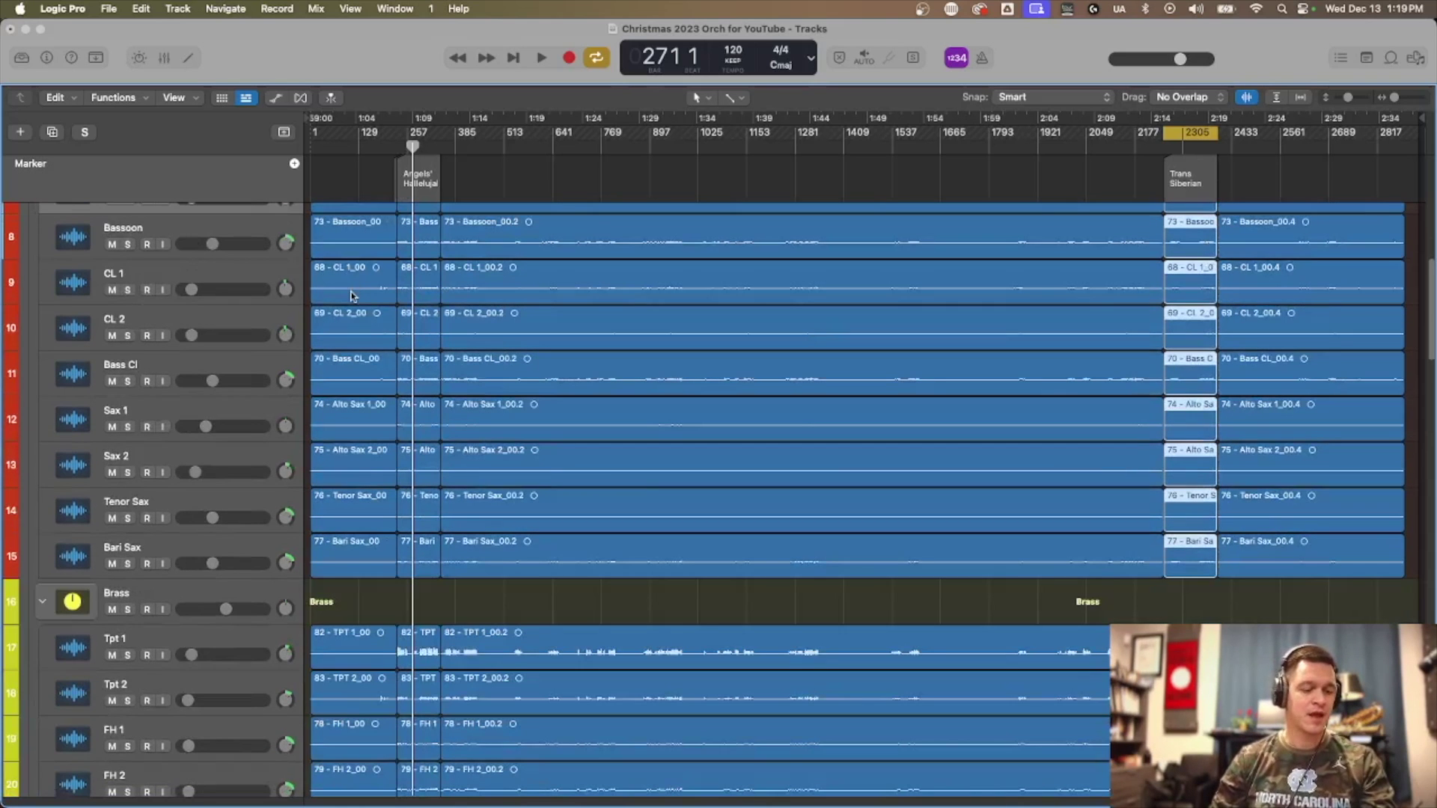
{"action": "scroll", "coordinate": [352, 295], "scroll_direction": "down", "scroll_amount": 10}
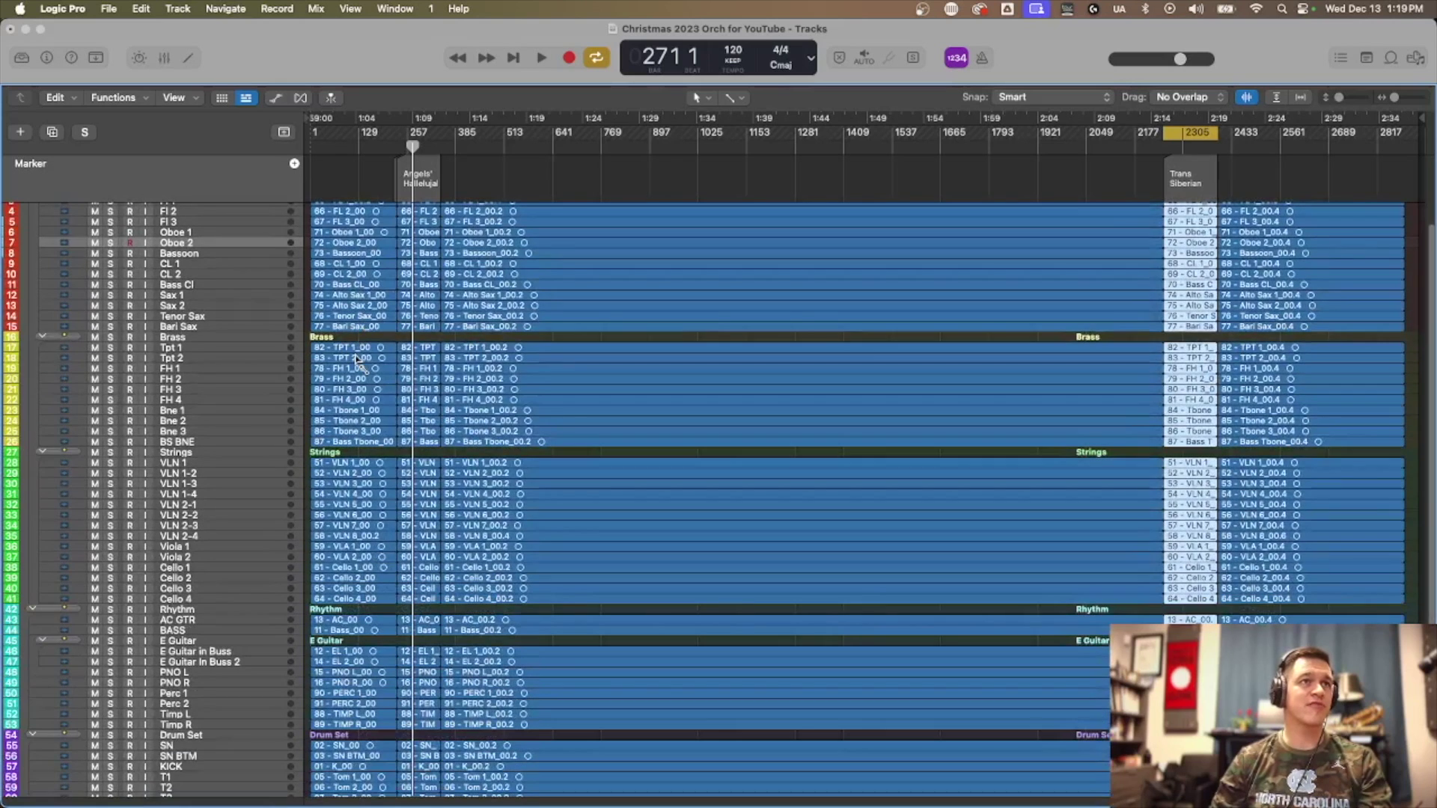
- Select the orchestra, VOX Mics and Choir regions before the Angels' Hallelujah marker and delete them
{"action": "scroll", "coordinate": [352, 382], "scroll_direction": "down", "scroll_amount": 10}
{"action": "left_click_drag", "start_coordinate": [352, 744], "coordinate": [349, 710]}
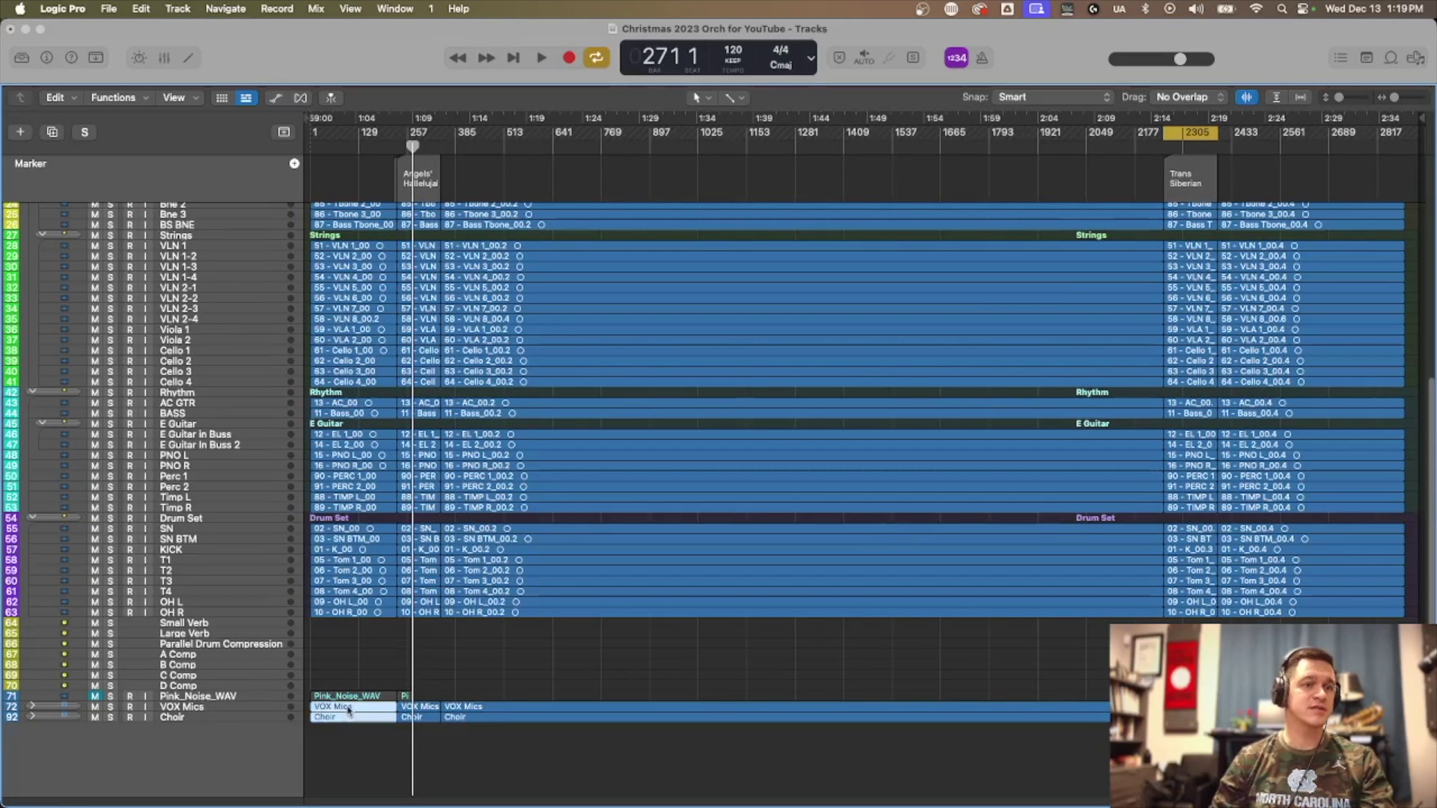
{"action": "left_click_drag", "start_coordinate": [365, 648], "coordinate": [363, 202]}
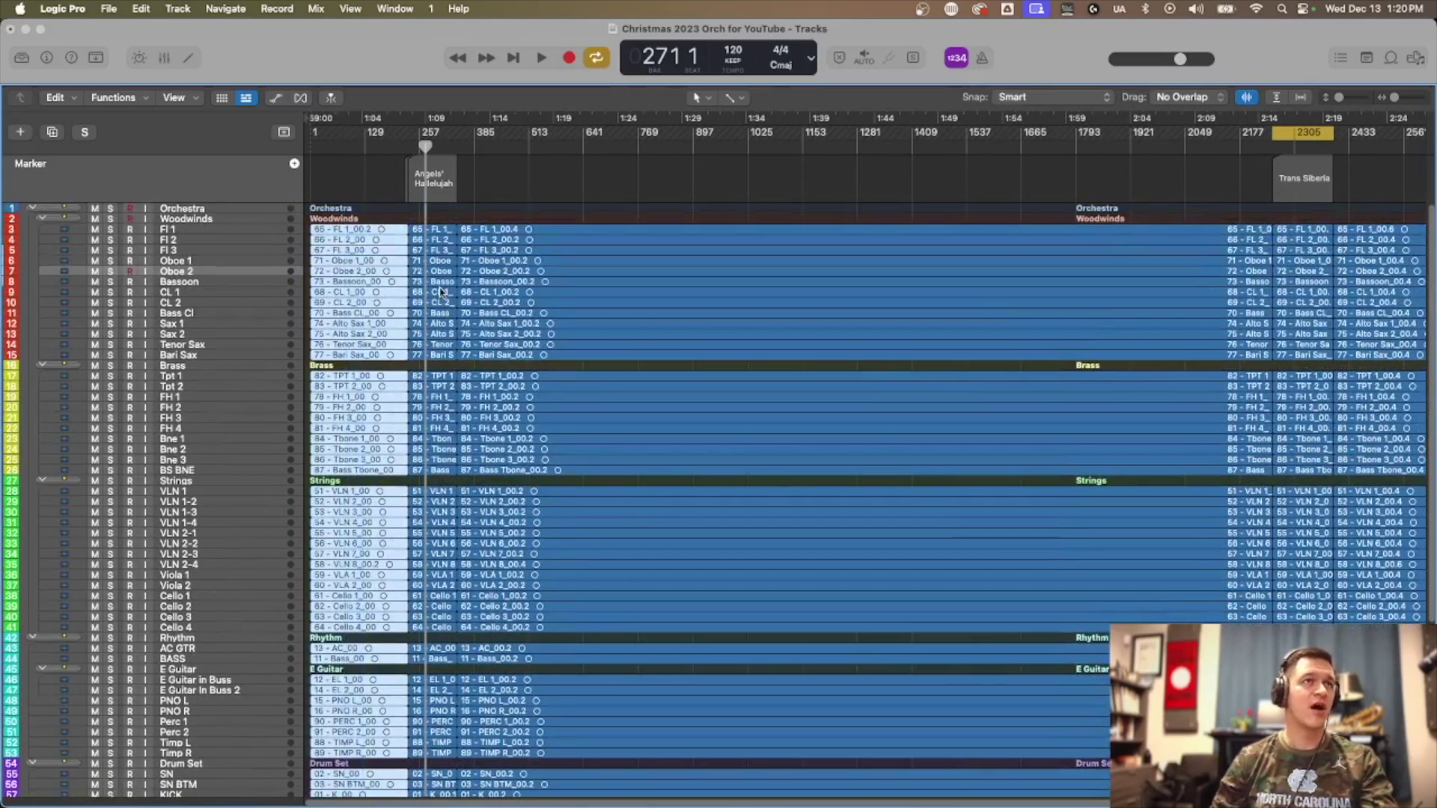
{"action": "key", "text": "Delete"}
- Delete all regions between Angels' Hallelujah and Trans Siberian, and all regions after Trans Siberian
{"action": "left_click_drag", "start_coordinate": [660, 226], "coordinate": [643, 794]}
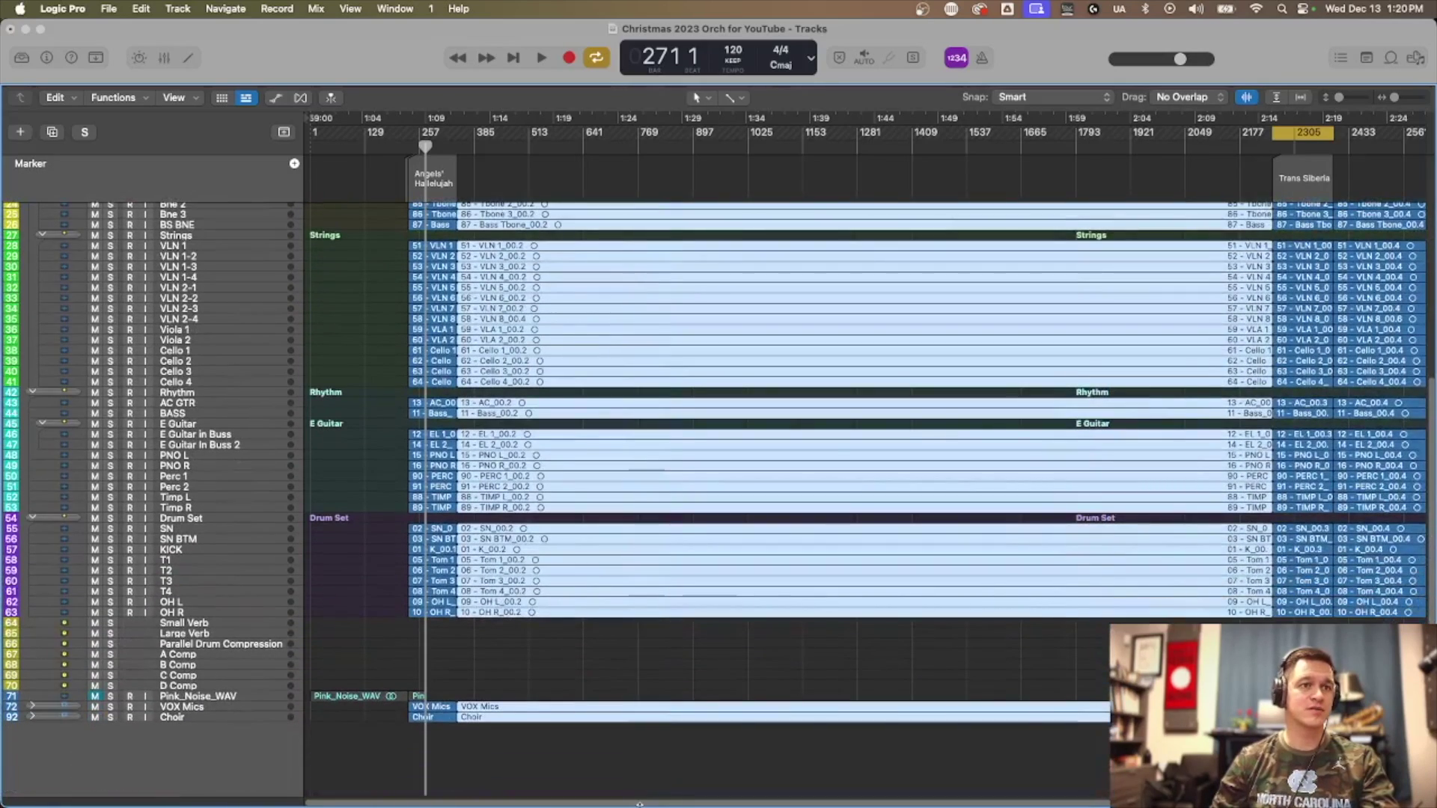
{"action": "key", "text": "Delete"}
{"action": "scroll", "coordinate": [779, 738], "scroll_direction": "right", "scroll_amount": 5}
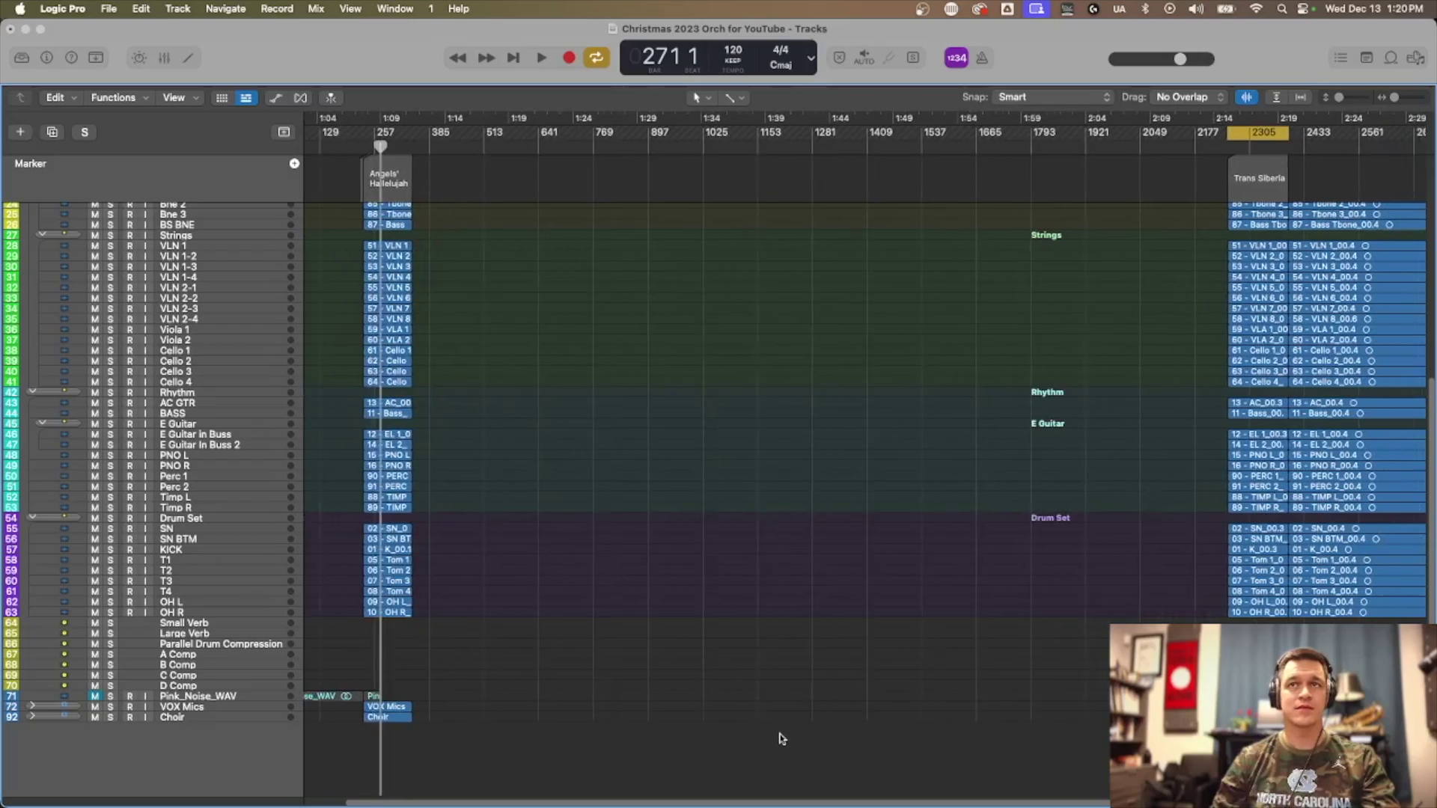
{"action": "left_click_drag", "start_coordinate": [1355, 621], "coordinate": [1291, 11]}
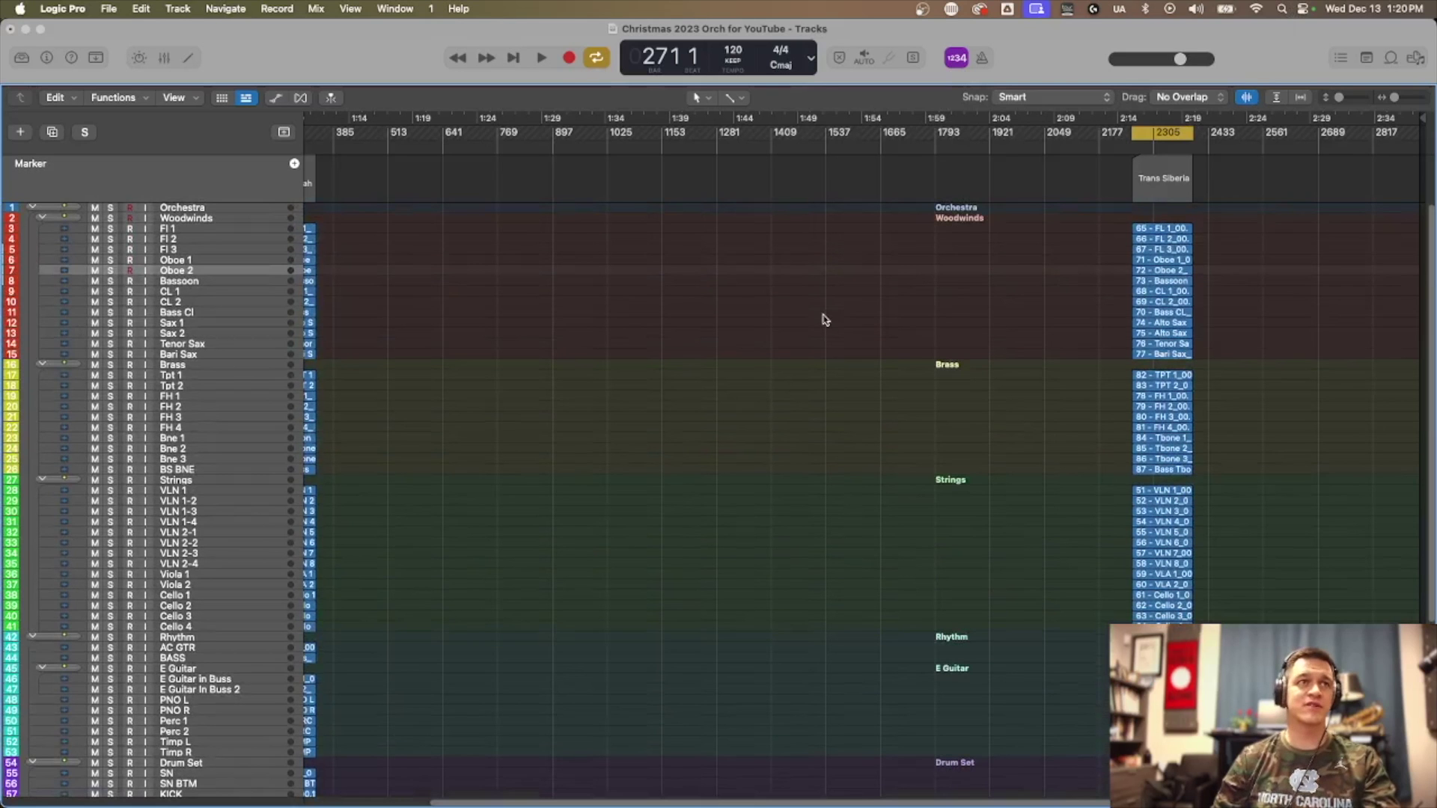
- Select all Angels' Hallelujah regions and move them, along with the song's marker, to bar 1
{"action": "scroll", "coordinate": [649, 224], "scroll_direction": "left", "scroll_amount": 1}
{"action": "scroll", "coordinate": [649, 225], "scroll_direction": "left", "scroll_amount": 5}
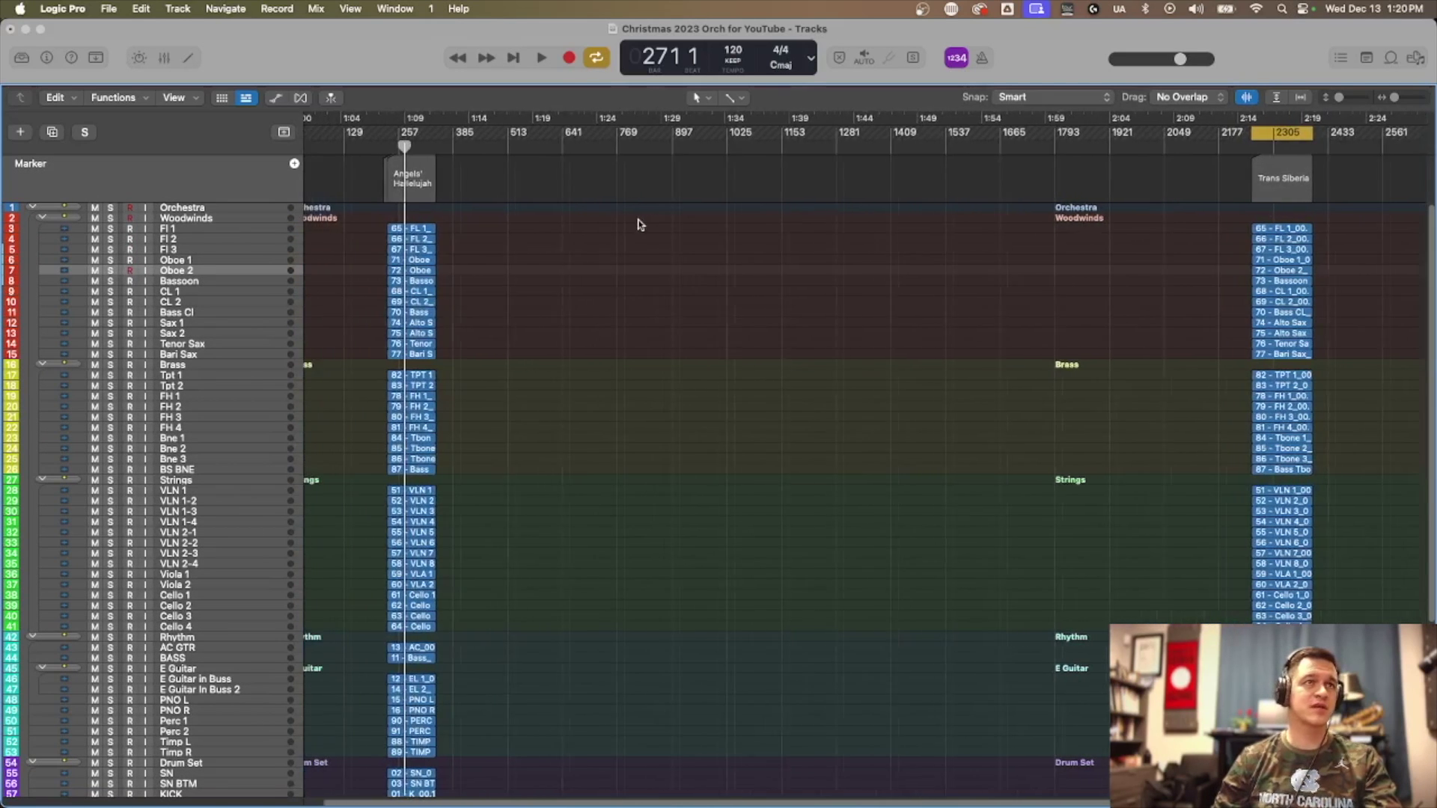
{"action": "scroll", "coordinate": [472, 343], "scroll_direction": "down", "scroll_amount": 10}
{"action": "left_click_drag", "start_coordinate": [459, 765], "coordinate": [445, 163]}
{"action": "left_click_drag", "start_coordinate": [449, 232], "coordinate": [348, 233]}
{"action": "left_click_drag", "start_coordinate": [432, 189], "coordinate": [341, 194]}
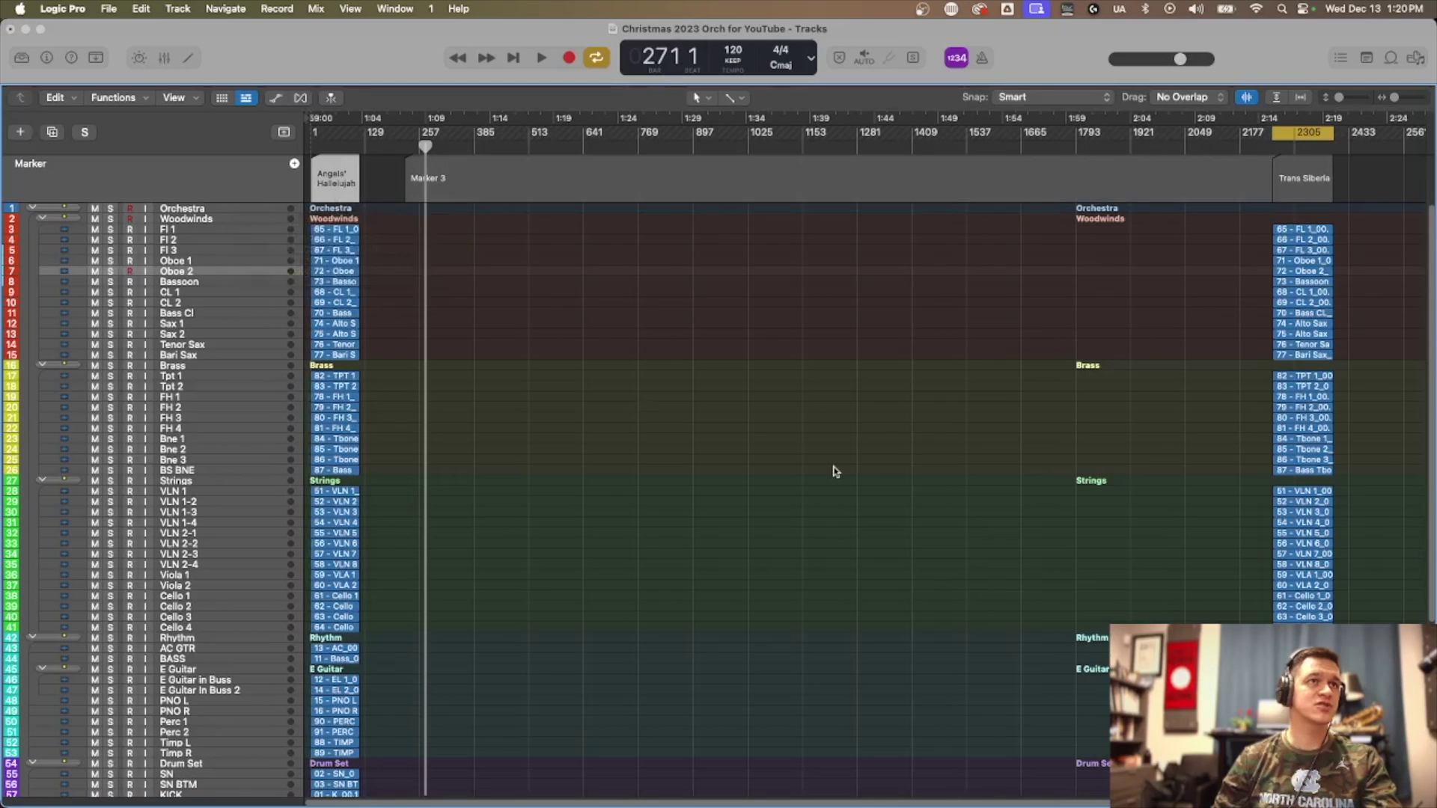
- Delete the leftover Marker 3 and Marker 2 between the Angels' Hallelujah and Trans Siberian markers
{"action": "left_click", "coordinate": [664, 173]}
{"action": "right_click", "coordinate": [665, 174]}
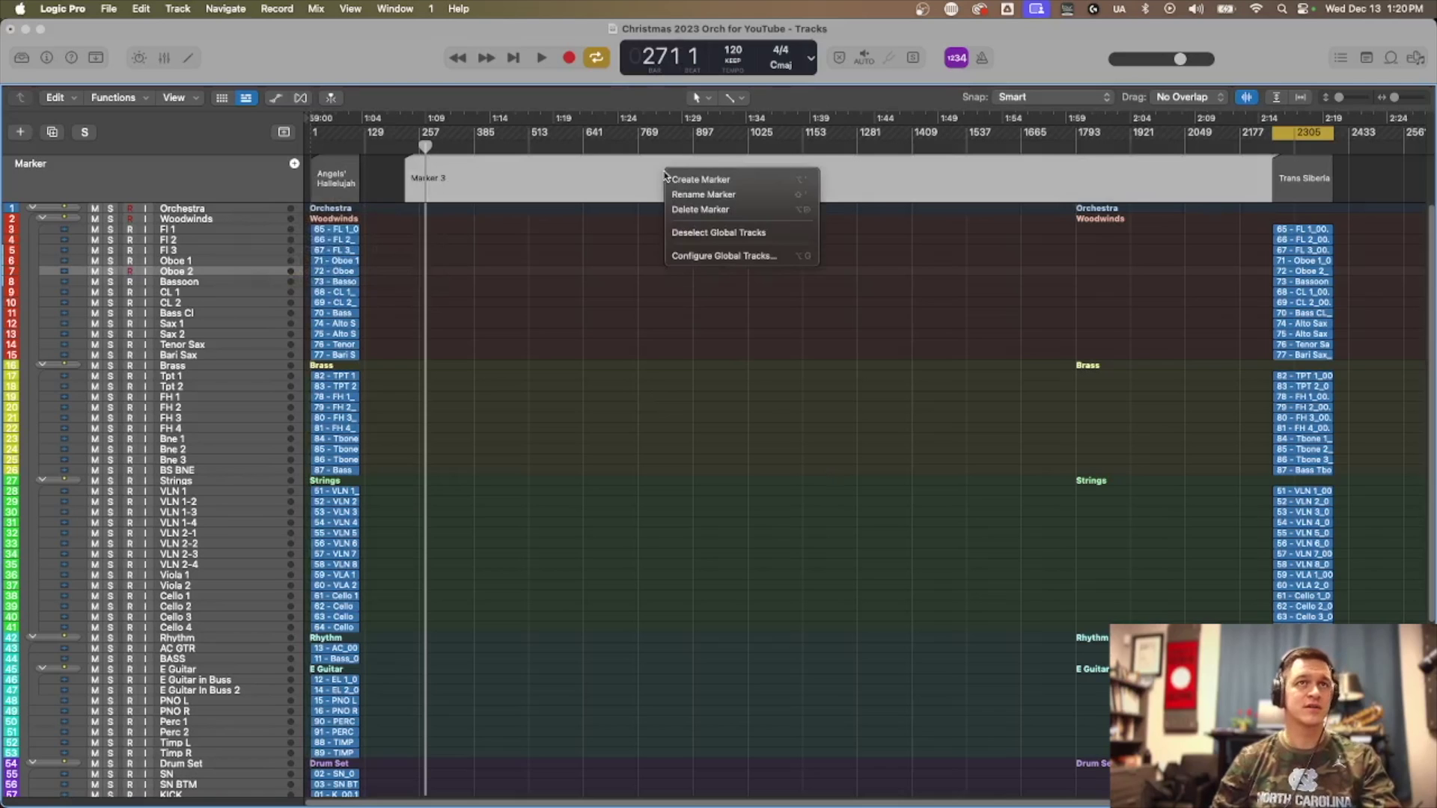
{"action": "left_click", "coordinate": [704, 209]}
{"action": "right_click", "coordinate": [1055, 172]}
{"action": "left_click", "coordinate": [934, 186]}
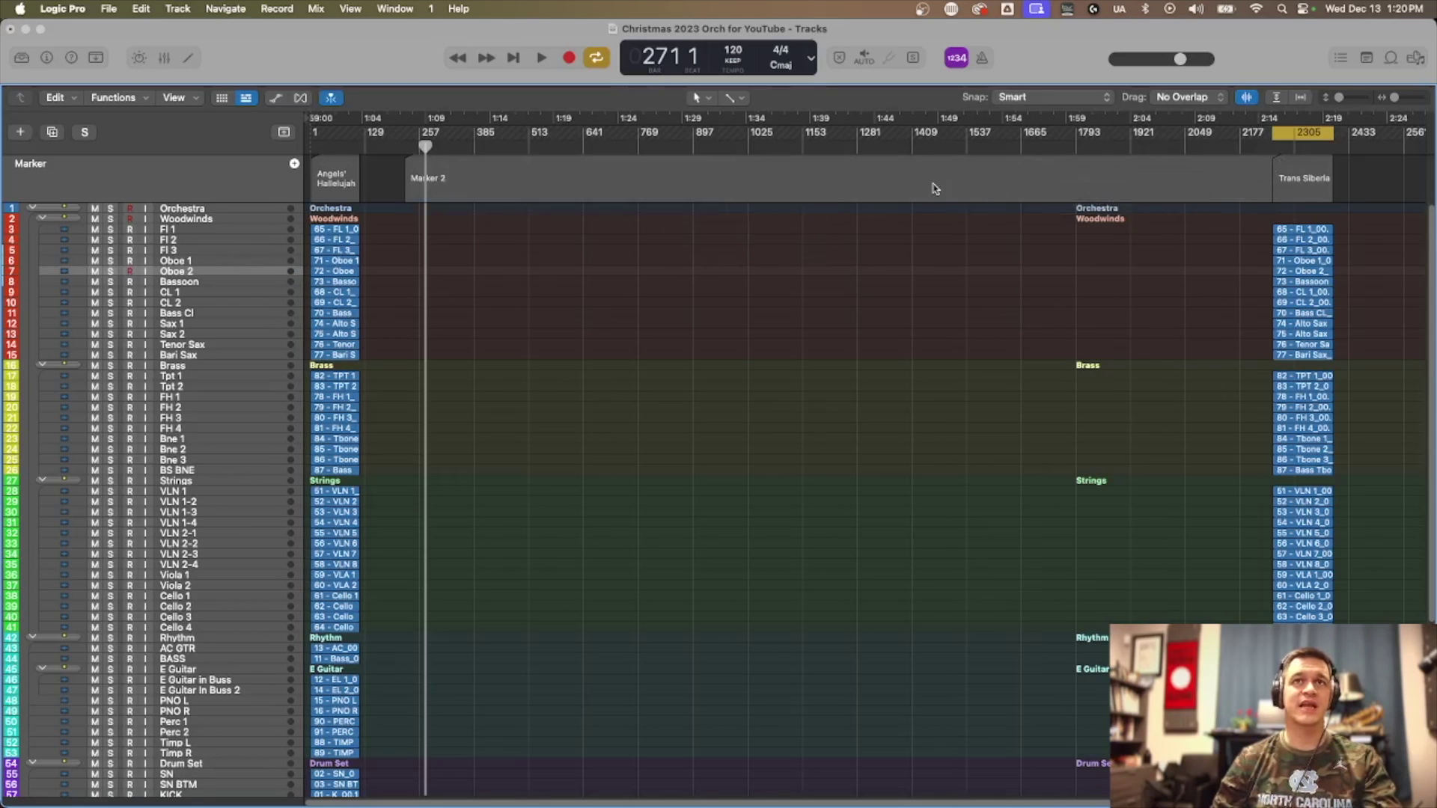
{"action": "left_click", "coordinate": [934, 186]}
{"action": "right_click", "coordinate": [933, 187]}
{"action": "left_click", "coordinate": [960, 226]}
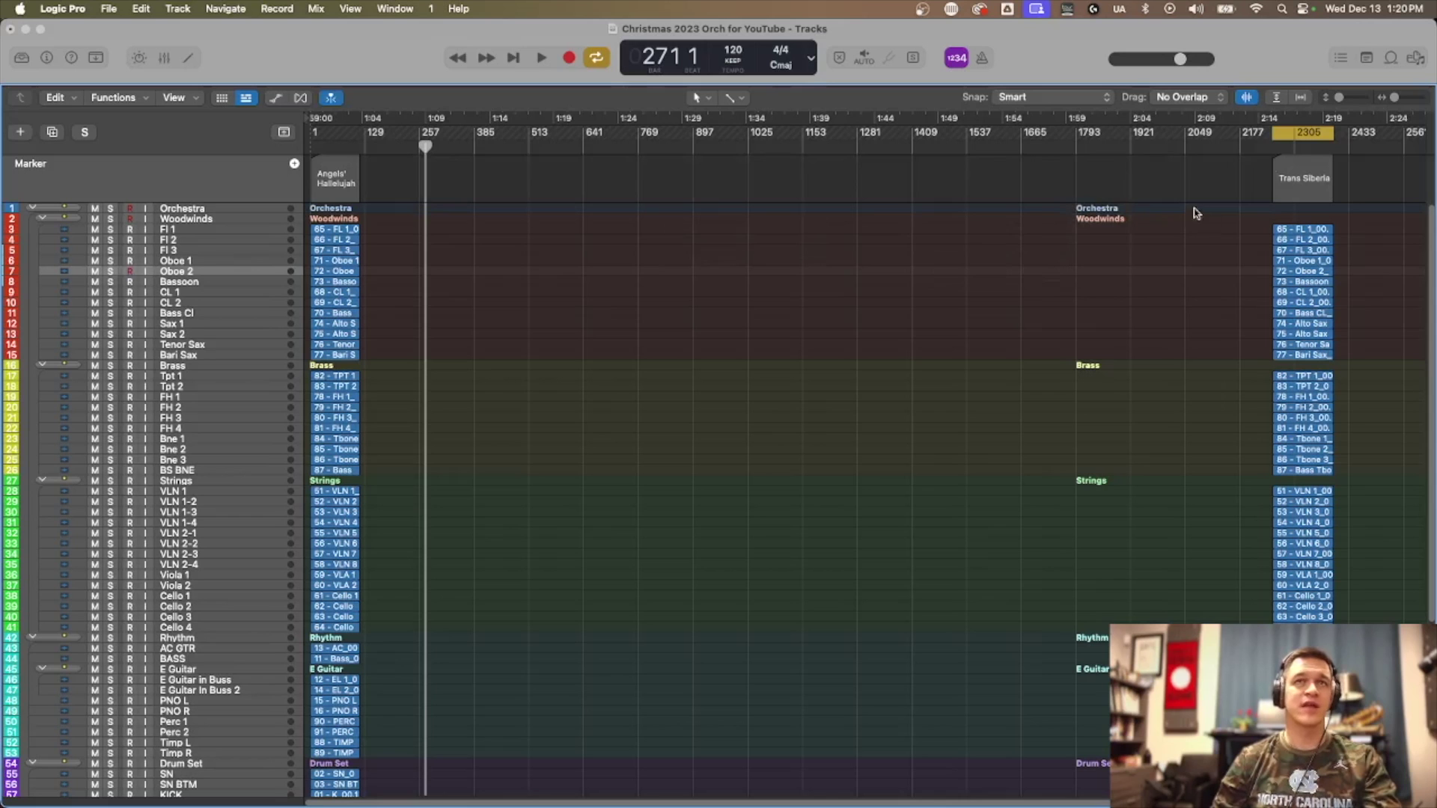
- Move all Trans Siberian regions to bar 132, just after Angels' Hallelujah, and bring the song's marker along
{"action": "scroll", "coordinate": [1299, 221], "scroll_direction": "down", "scroll_amount": 10}
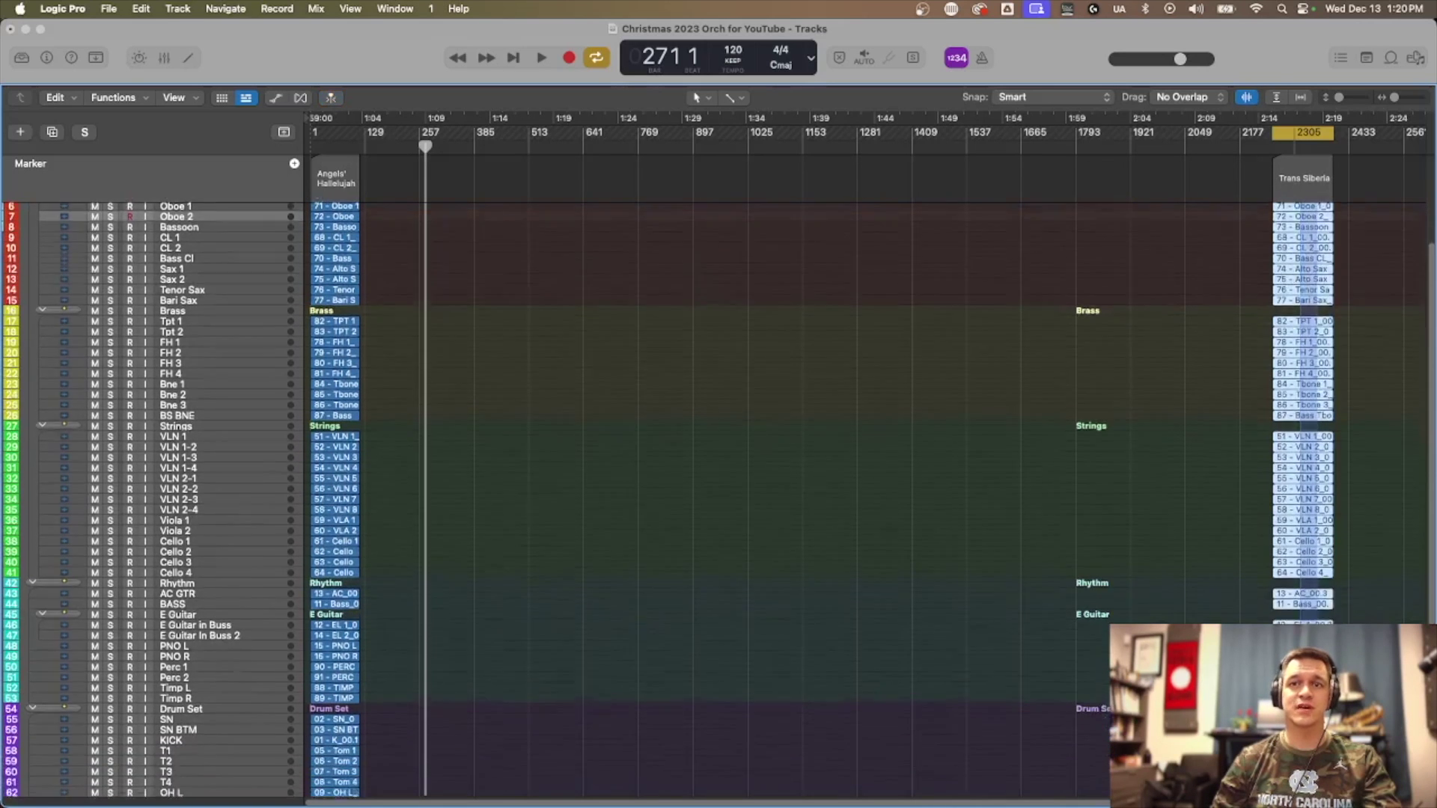
{"action": "scroll", "coordinate": [1235, 487], "scroll_direction": "up", "scroll_amount": 10}
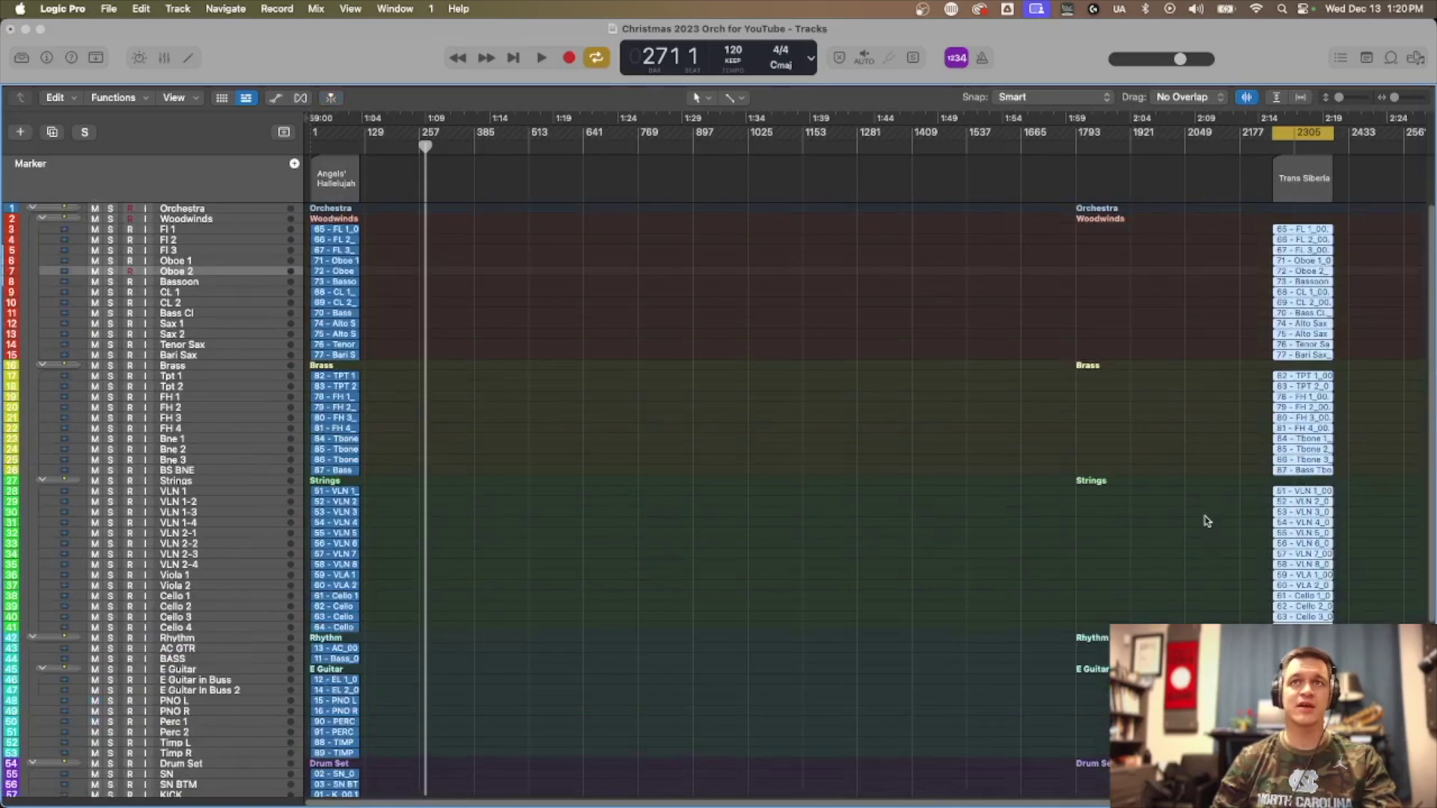
{"action": "left_click_drag", "start_coordinate": [1306, 233], "coordinate": [401, 227]}
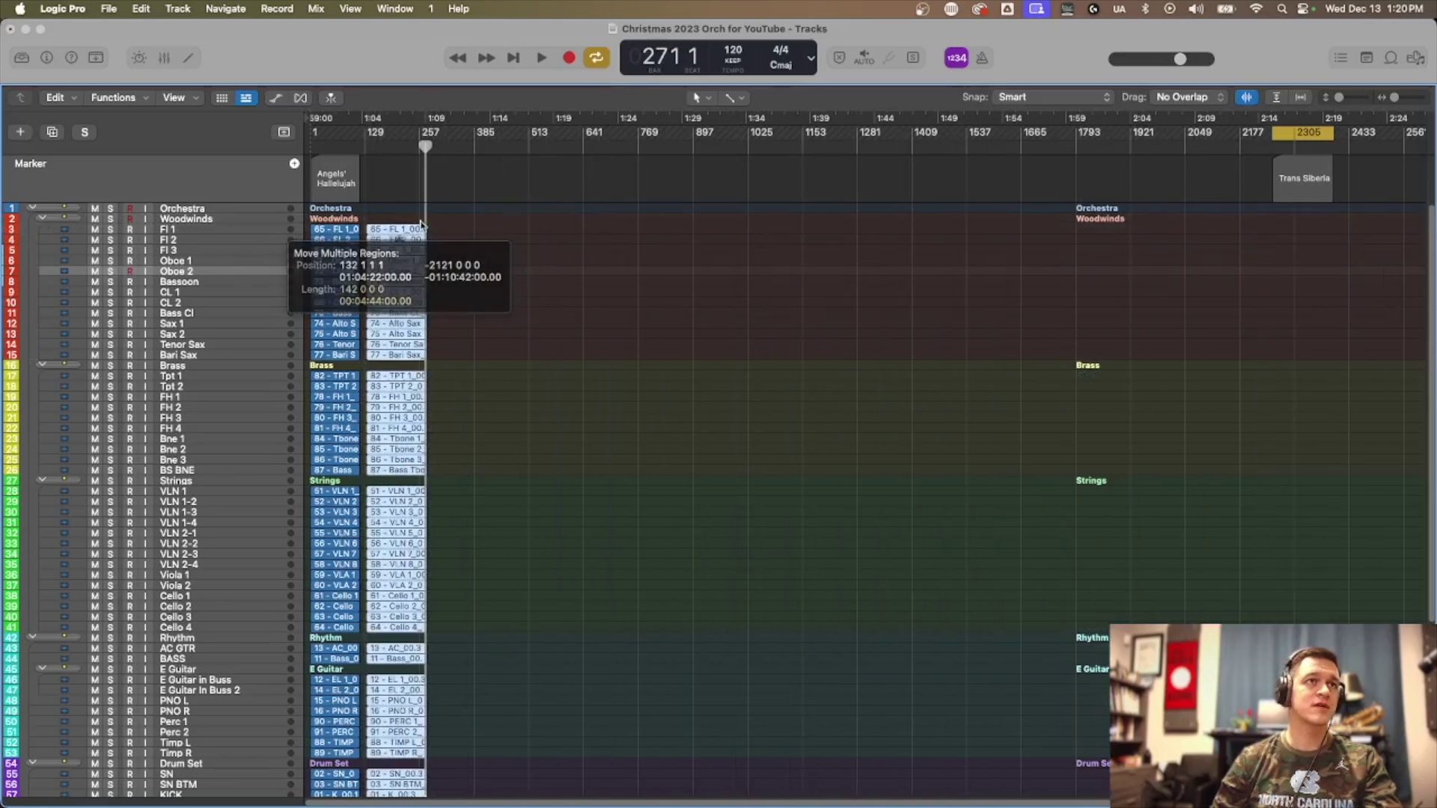
{"action": "mouse_move", "coordinate": [1325, 174]}
{"action": "left_mouse_down"}
{"action": "mouse_move", "coordinate": [1265, 224]}
{"action": "mouse_move", "coordinate": [403, 220]}
{"action": "left_mouse_up"}
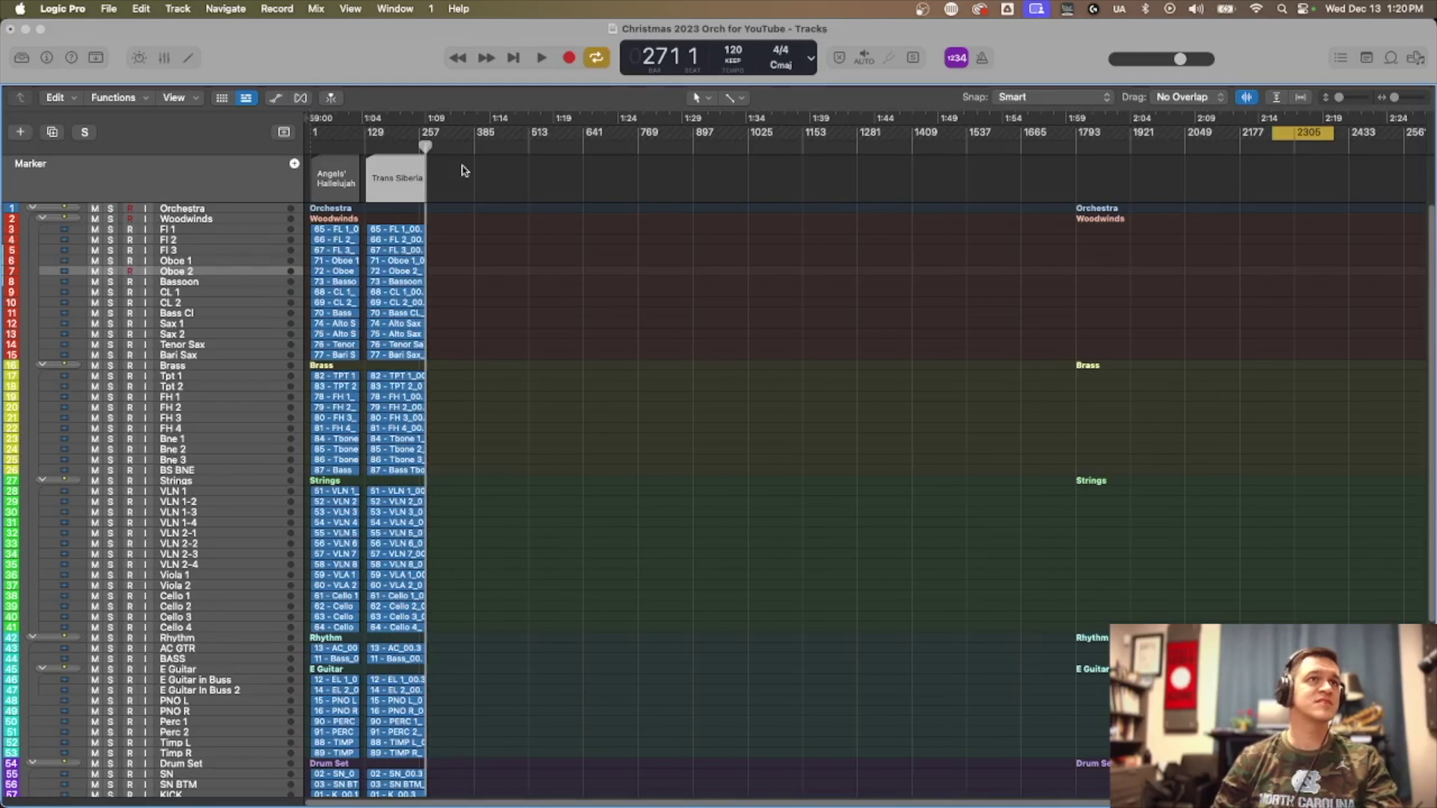
- Turn off cycle mode and pull the project end back to just after the Trans Siberian regions
{"action": "scroll", "coordinate": [487, 210], "scroll_direction": "down", "scroll_amount": 5}
{"action": "scroll", "coordinate": [703, 678], "scroll_direction": "up", "scroll_amount": 5}
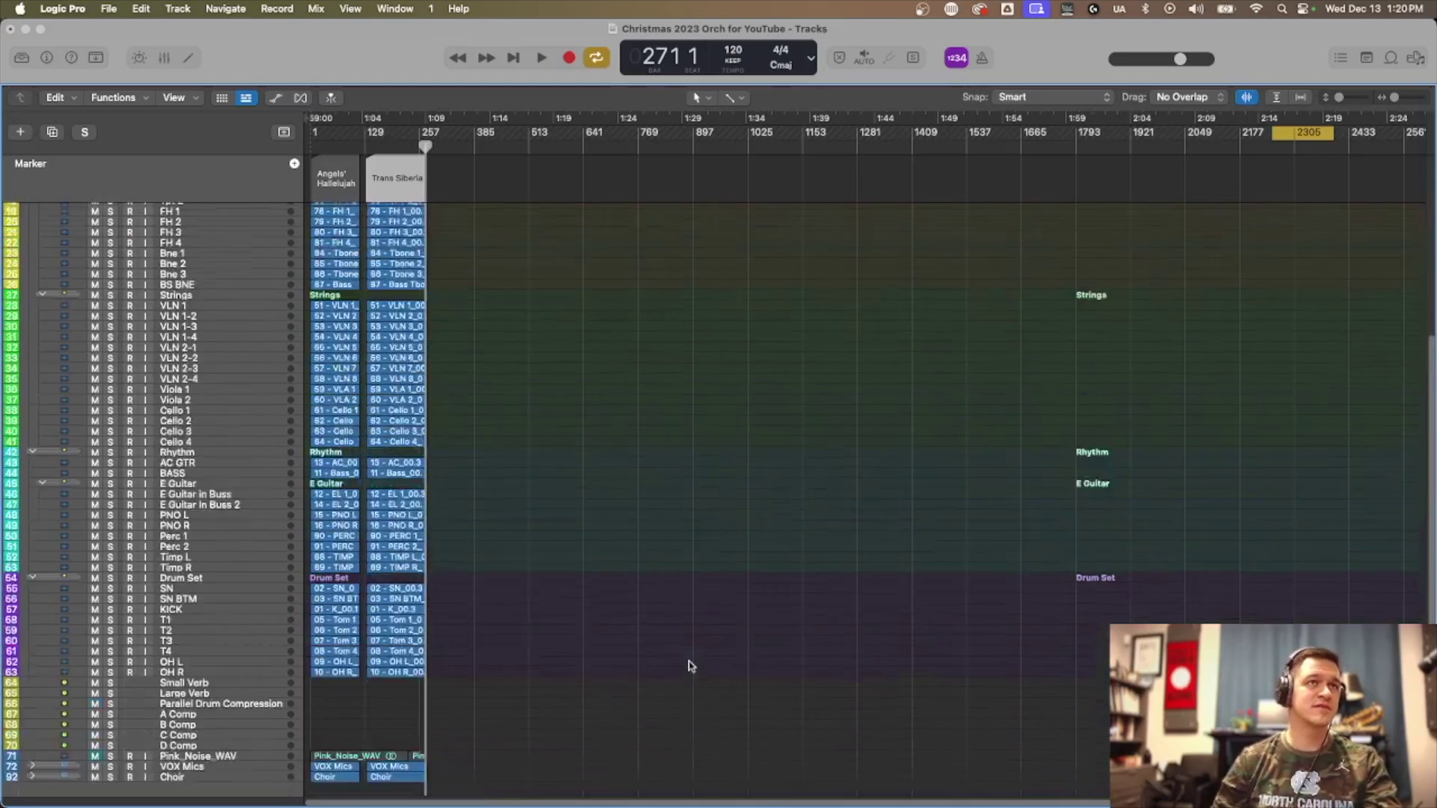
{"action": "scroll", "coordinate": [1326, 182], "scroll_direction": "right", "scroll_amount": 3}
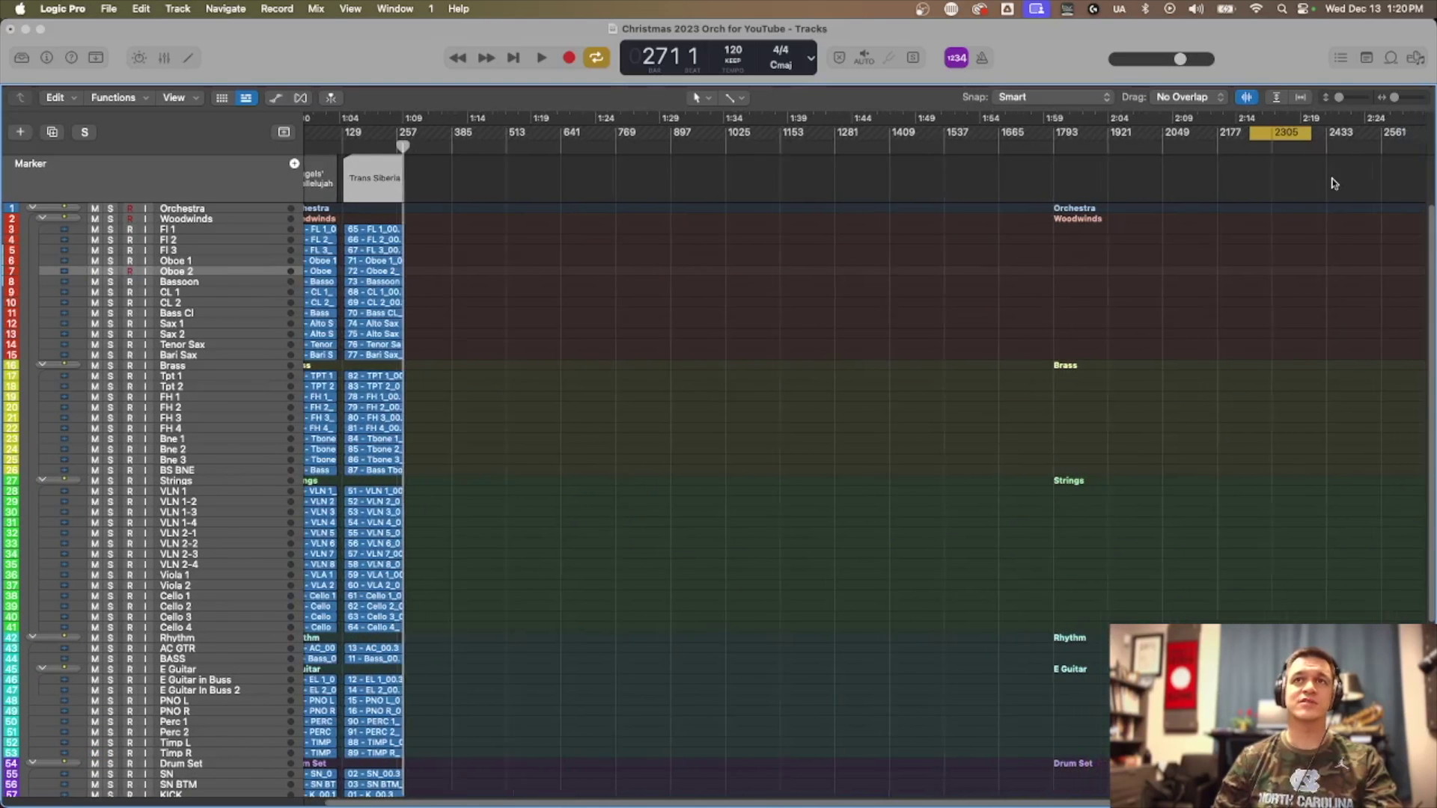
{"action": "key", "text": "c"}
{"action": "scroll", "coordinate": [1235, 135], "scroll_direction": "right", "scroll_amount": 2}
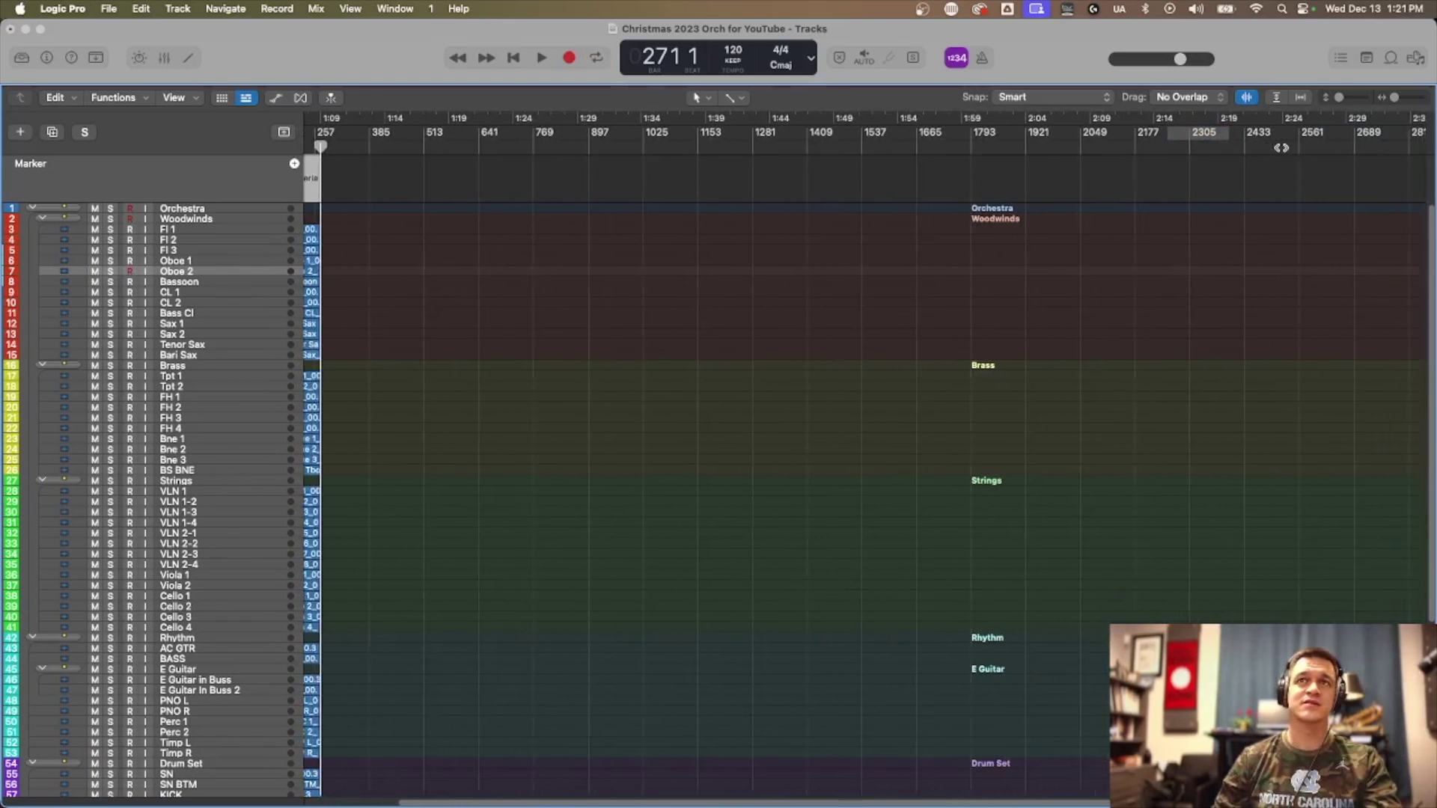
{"action": "mouse_move", "coordinate": [1420, 119]}
{"action": "left_mouse_down"}
{"action": "mouse_move", "coordinate": [292, 112]}
{"action": "mouse_move", "coordinate": [431, 124]}
{"action": "left_mouse_up"}
{"action": "key", "text": "z"}
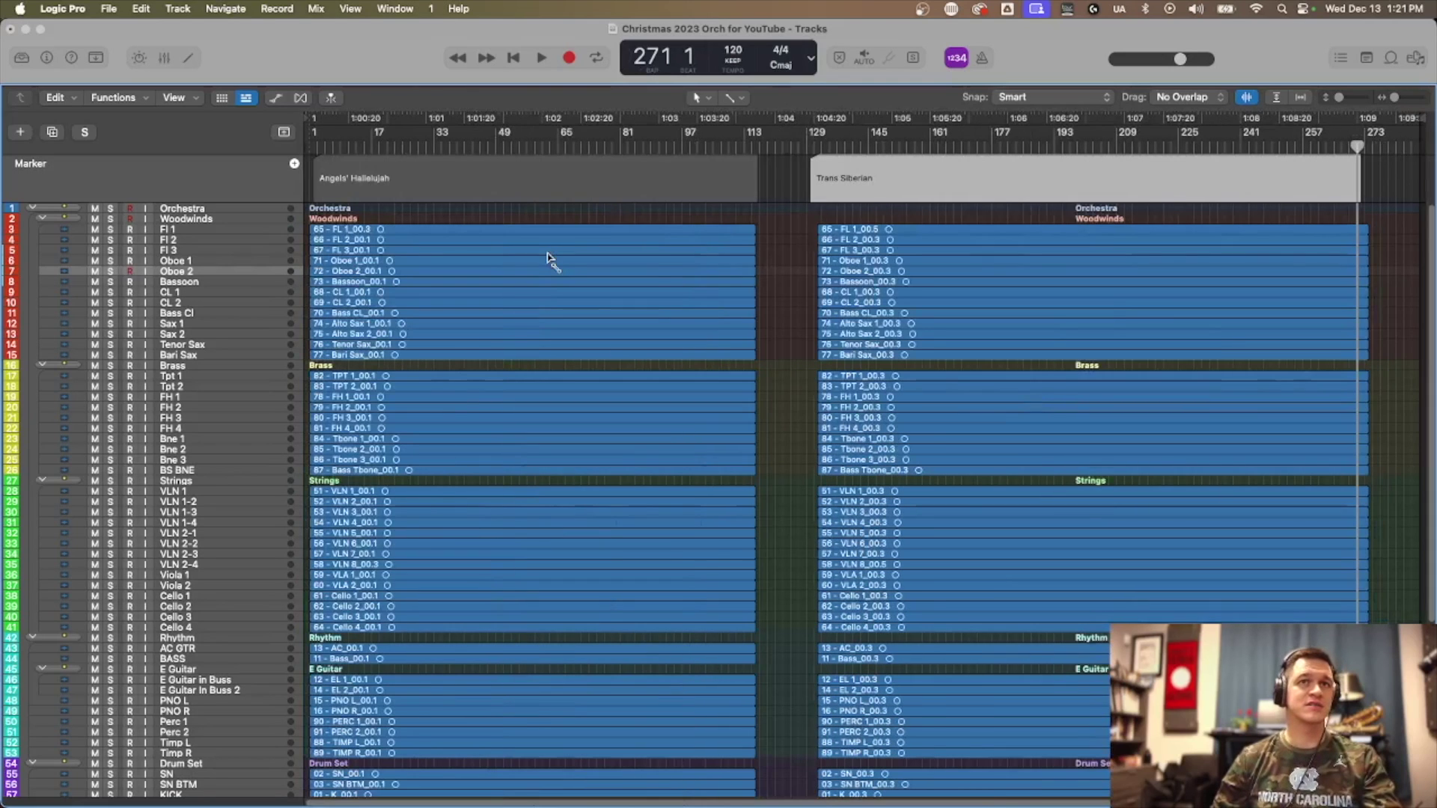
{"action": "scroll", "coordinate": [1280, 258], "scroll_direction": "down", "scroll_amount": 1}
{"action": "scroll", "coordinate": [1235, 277], "scroll_direction": "down", "scroll_amount": 5}
{"action": "scroll", "coordinate": [1203, 292], "scroll_direction": "up", "scroll_amount": 6}
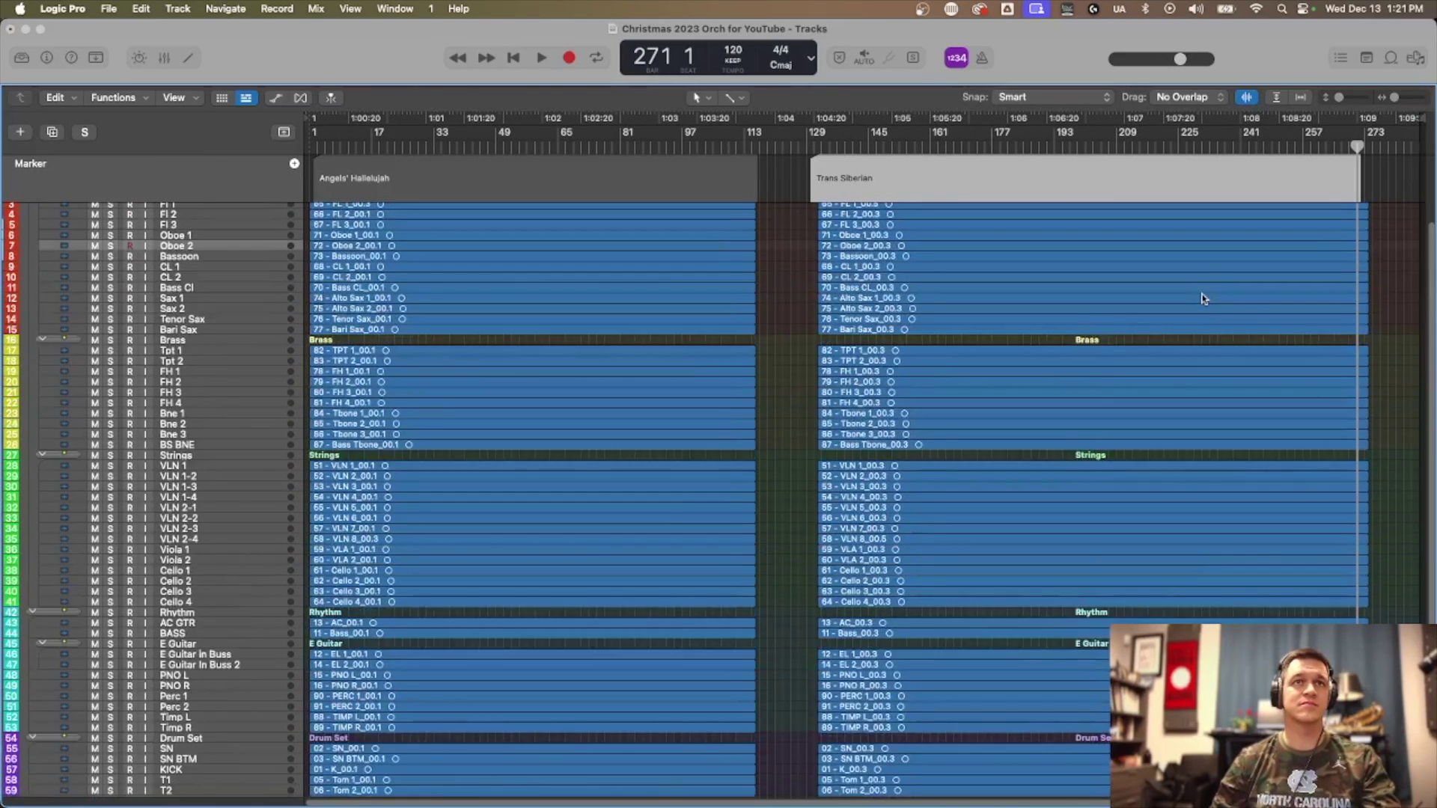
{"action": "scroll", "coordinate": [1033, 323], "scroll_direction": "down", "scroll_amount": 10}
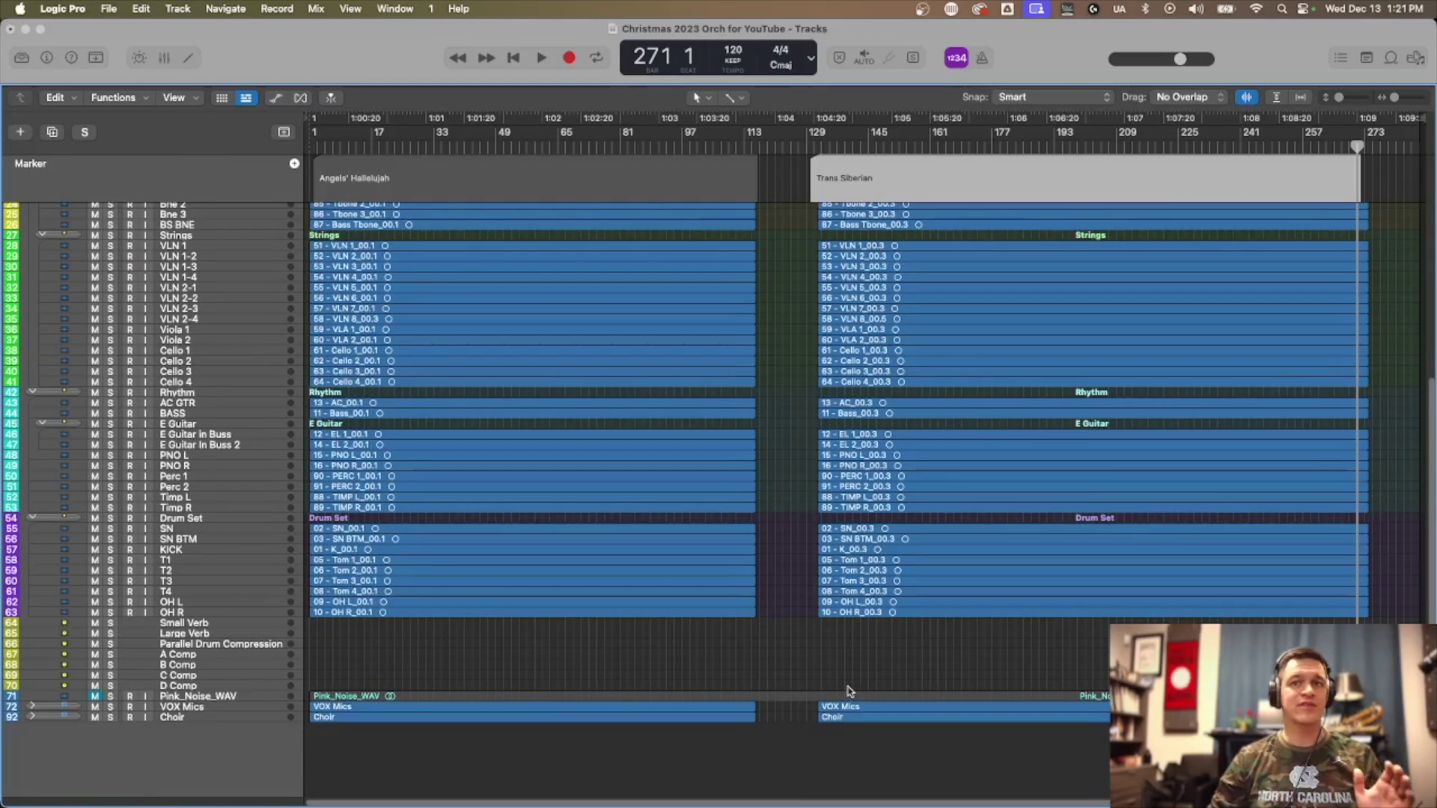
{"action": "scroll", "coordinate": [850, 690], "scroll_direction": "up", "scroll_amount": 10}
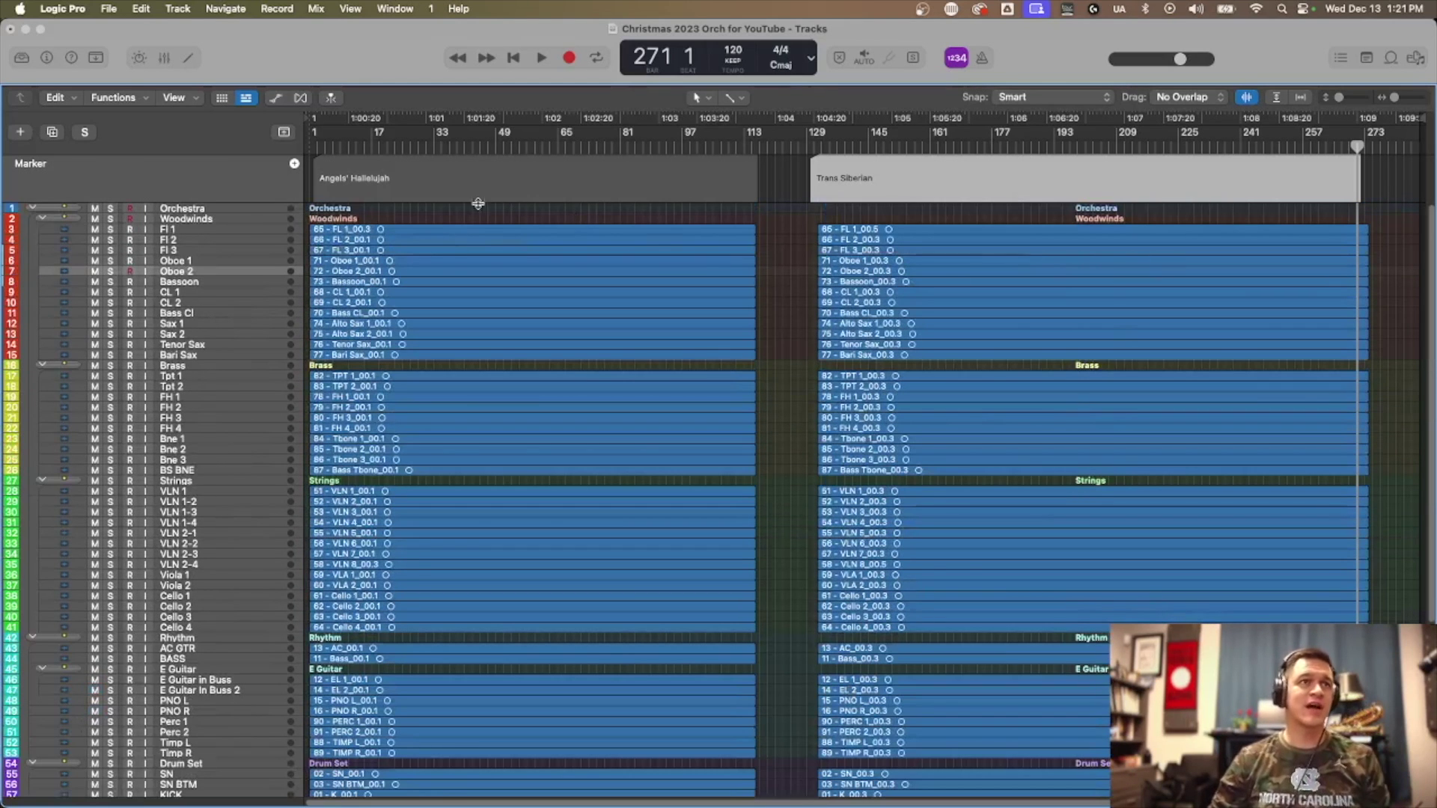
- Open the project audio browser, examine the regions listed under each audio file, and collapse the 01 - K_00.wav entry
{"action": "left_click", "coordinate": [1416, 58]}
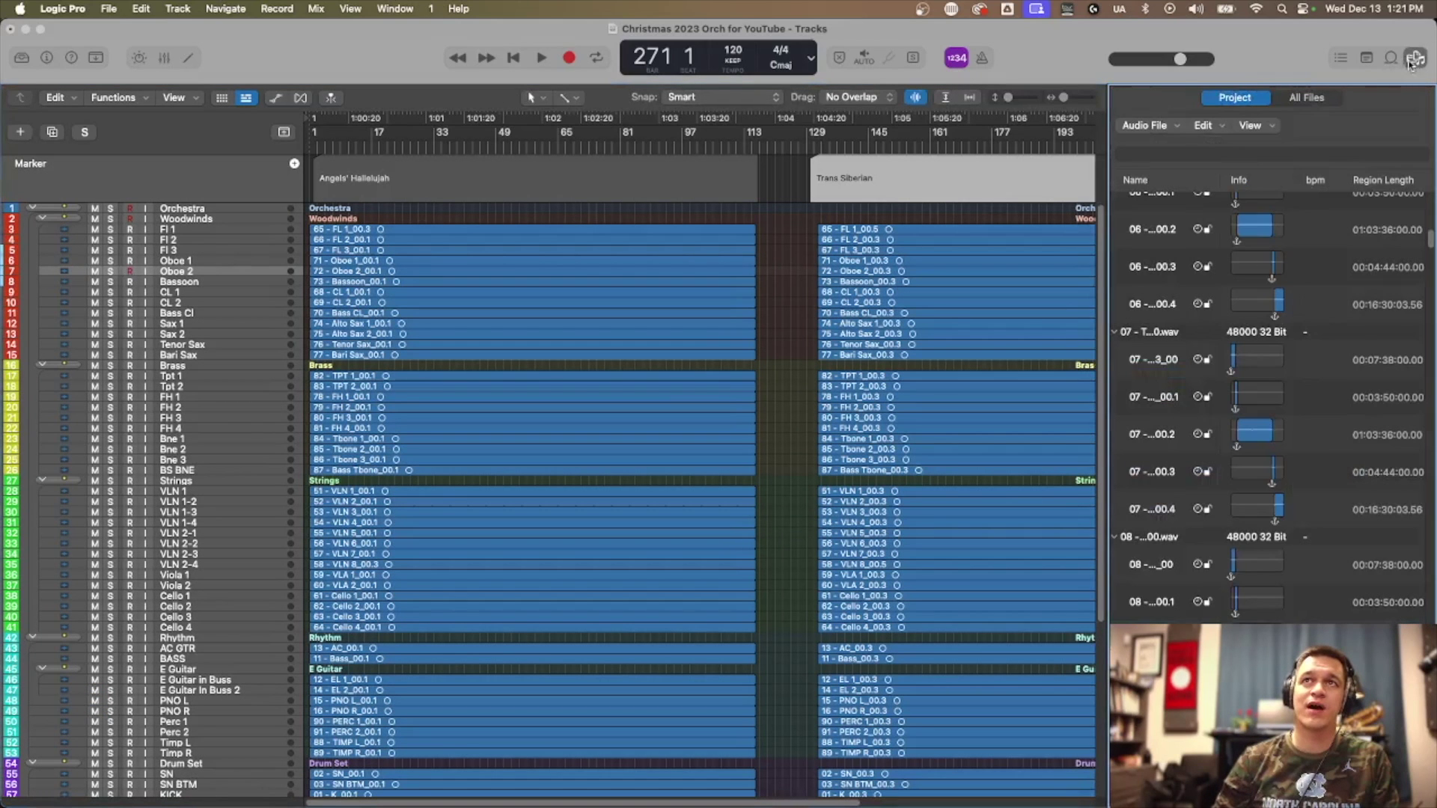
{"action": "left_click", "coordinate": [1419, 59]}
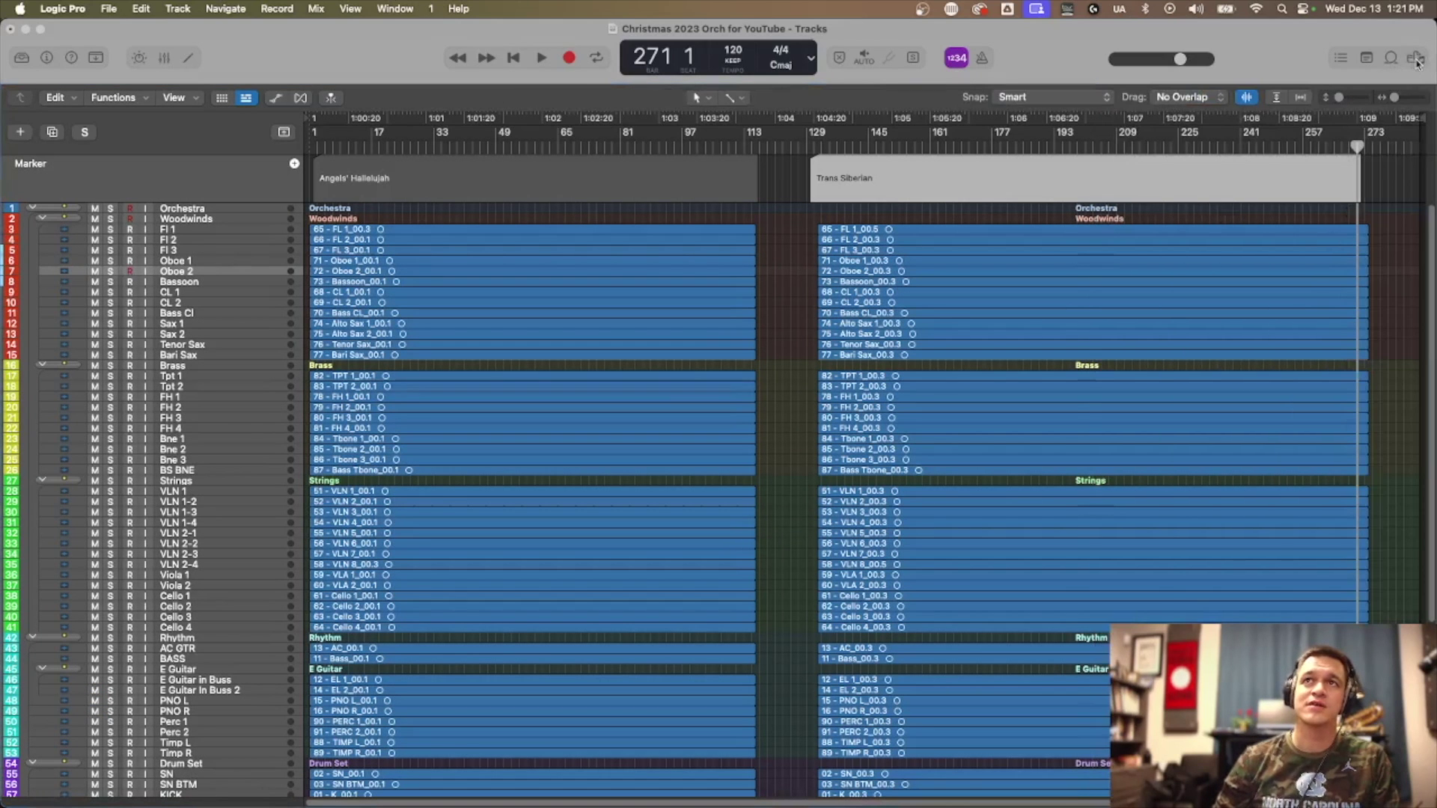
{"action": "left_click", "coordinate": [1417, 60]}
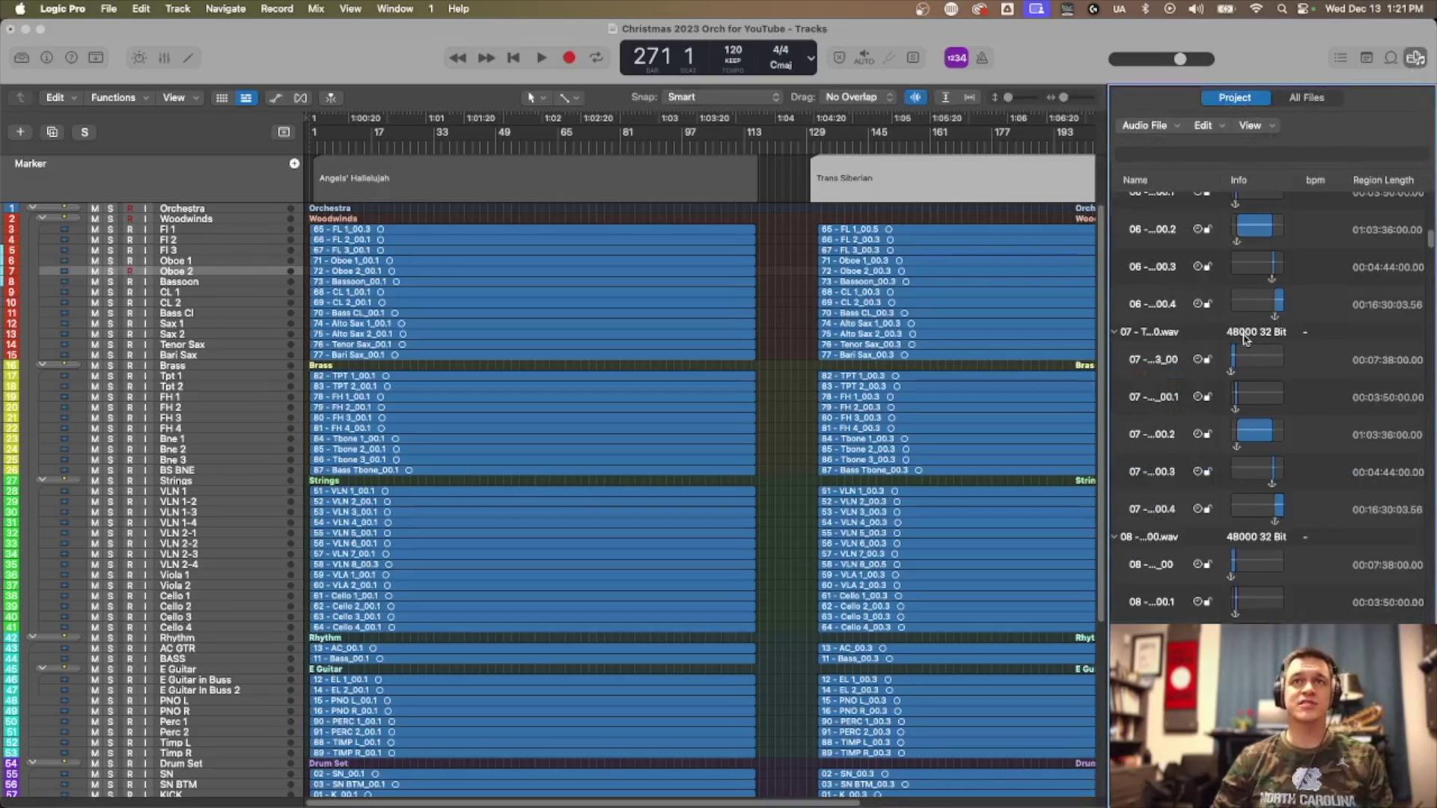
{"action": "scroll", "coordinate": [1249, 330], "scroll_direction": "up", "scroll_amount": 10}
{"action": "scroll", "coordinate": [1237, 284], "scroll_direction": "down", "scroll_amount": 3}
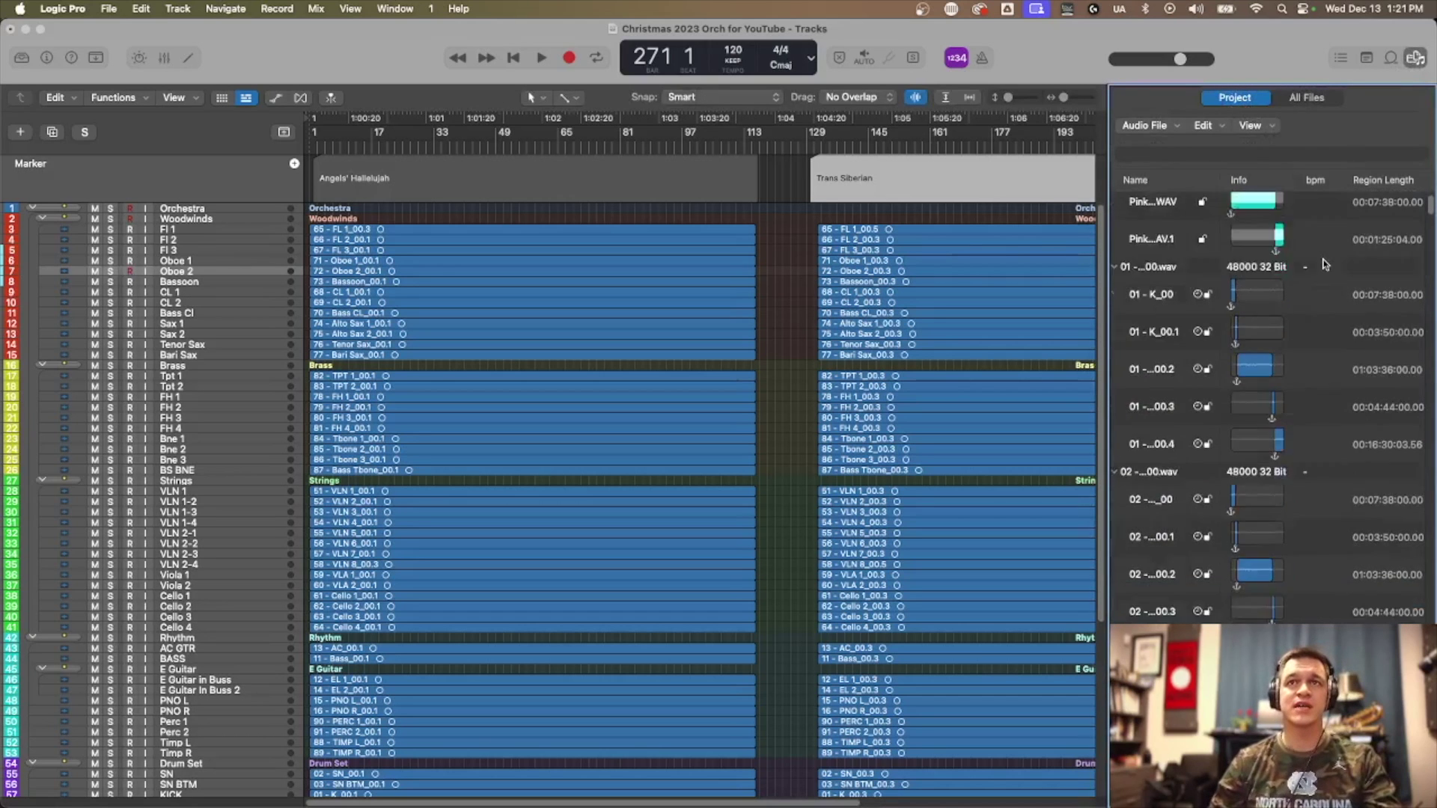
{"action": "scroll", "coordinate": [1198, 296], "scroll_direction": "up", "scroll_amount": 2}
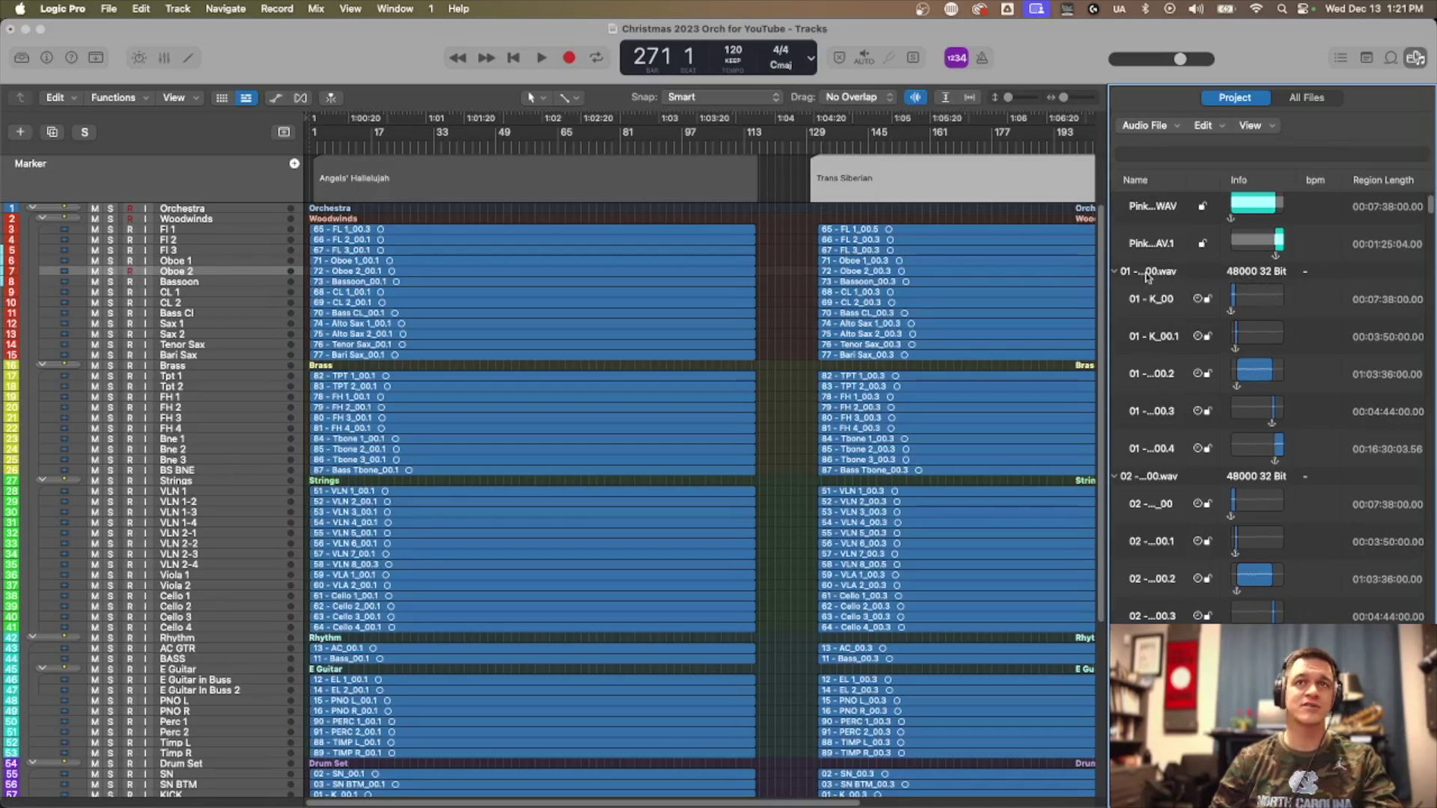
{"action": "left_click", "coordinate": [1122, 274]}
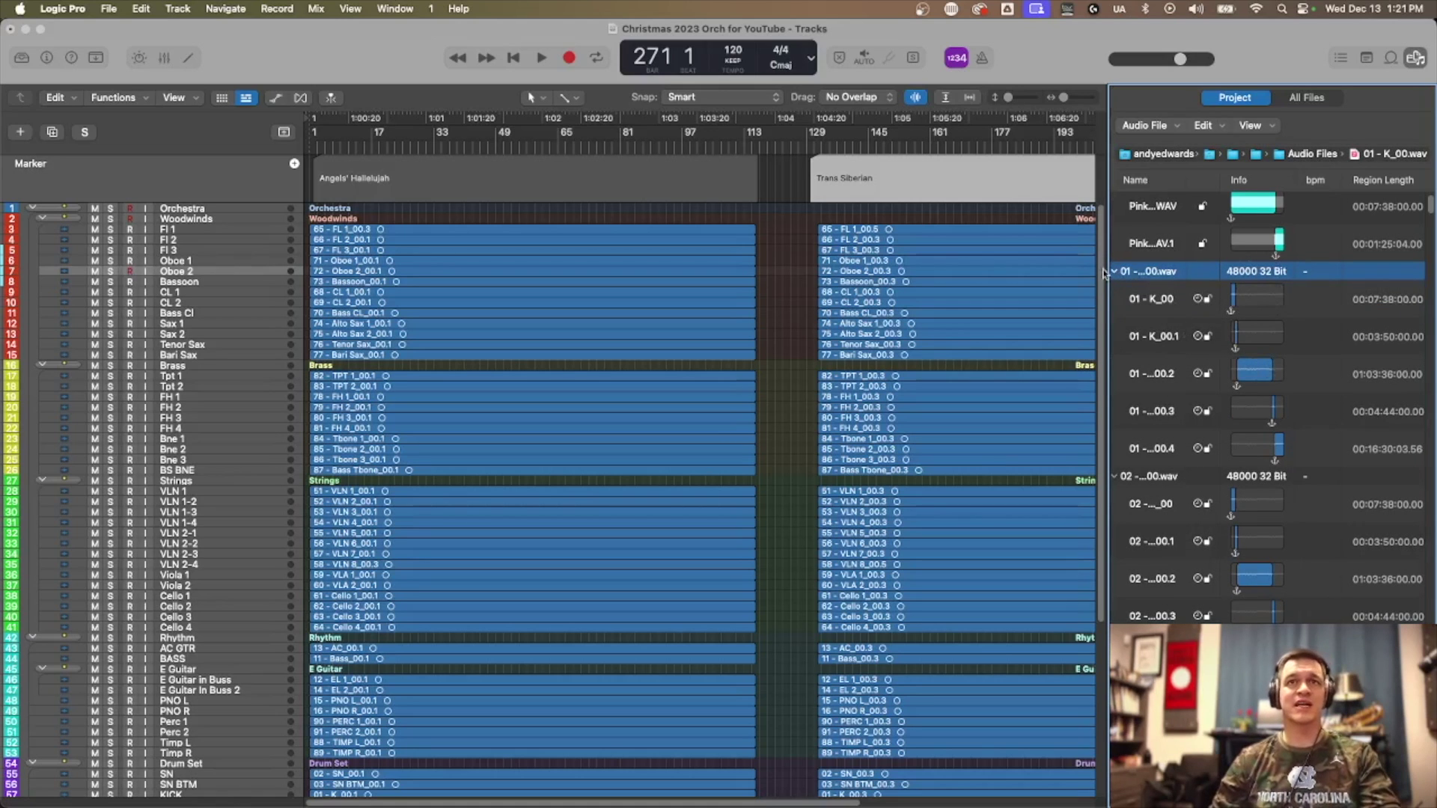
{"action": "left_click", "coordinate": [1116, 273]}
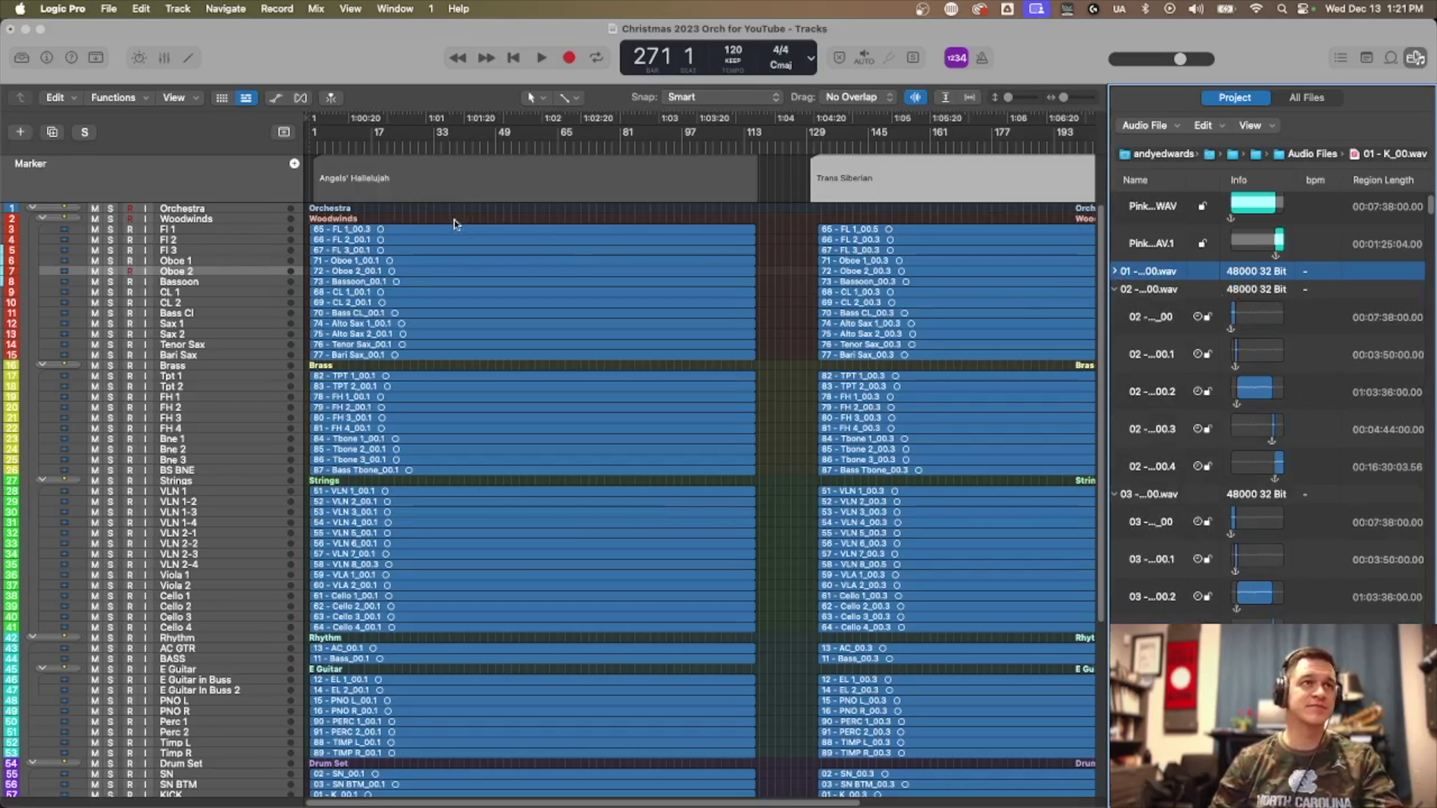
{"action": "key", "text": "super+a"}
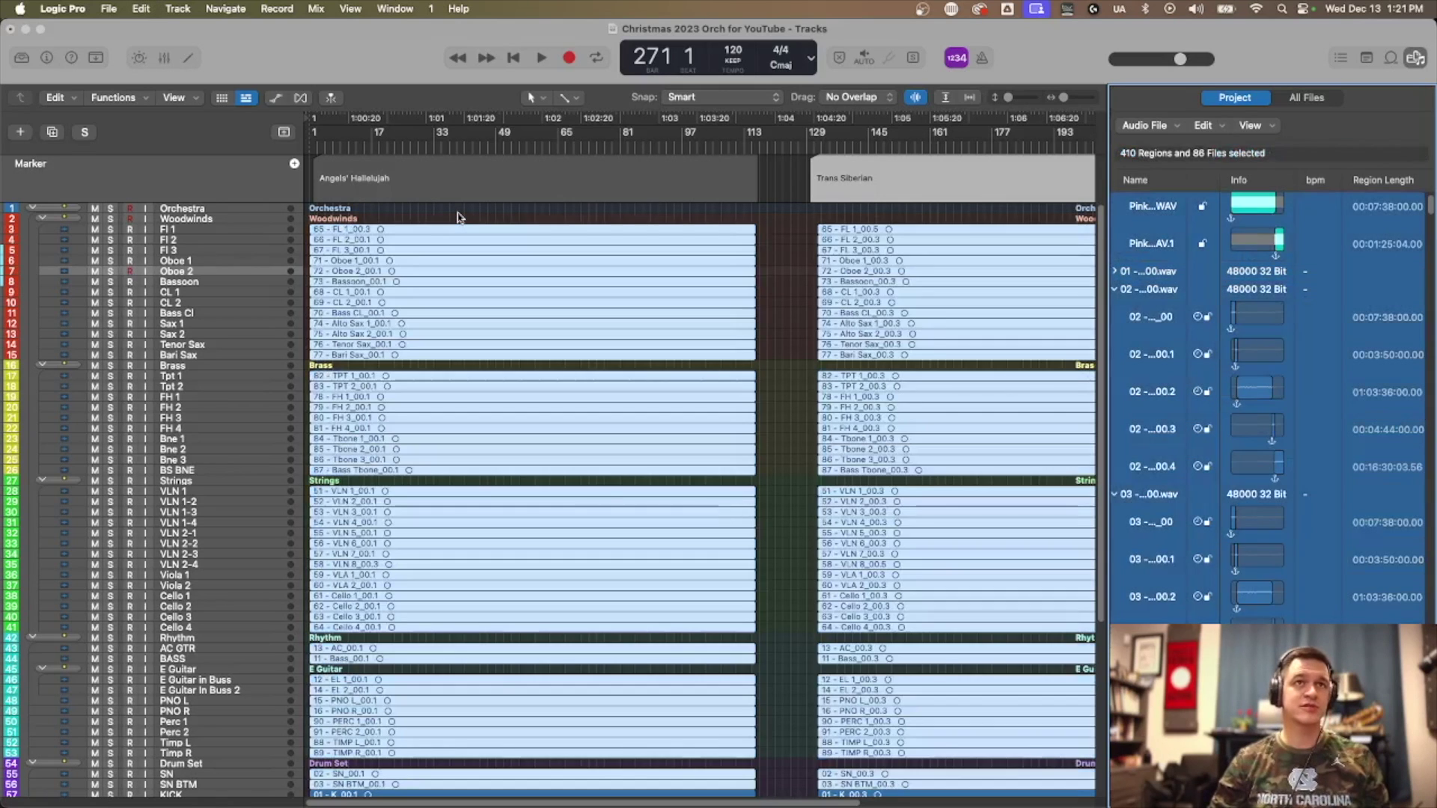
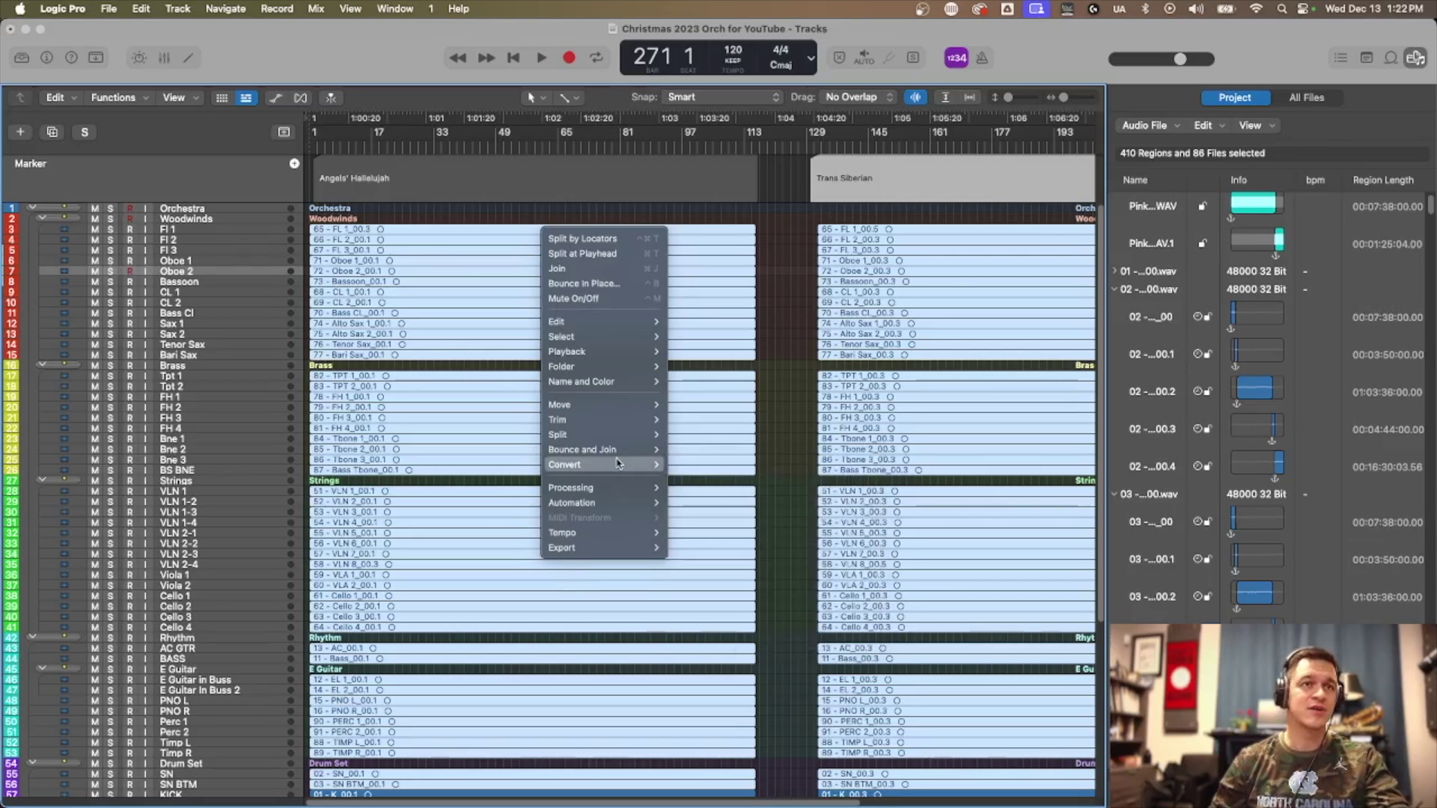
{"action": "left_click", "coordinate": [510, 222]}
{"action": "scroll", "coordinate": [553, 307], "scroll_direction": "down", "scroll_amount": 5}
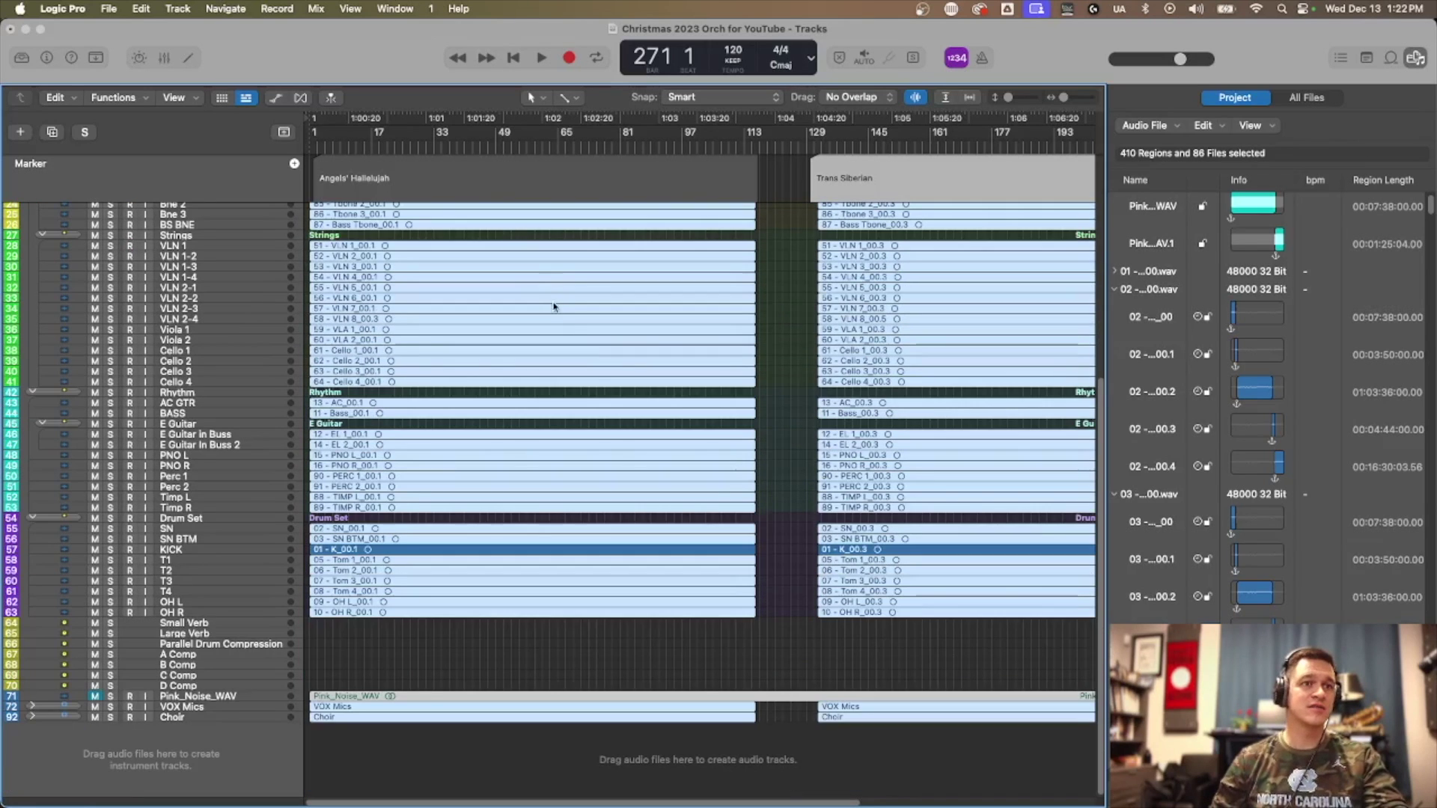
{"action": "left_click", "coordinate": [573, 554]}
- Select all regions of Angels' Hallelujah and Trans Siberian across every track and start converting them to new audio files
{"action": "left_click_drag", "start_coordinate": [1028, 774], "coordinate": [462, 7]}
{"action": "scroll", "coordinate": [569, 374], "scroll_direction": "down", "scroll_amount": 5}
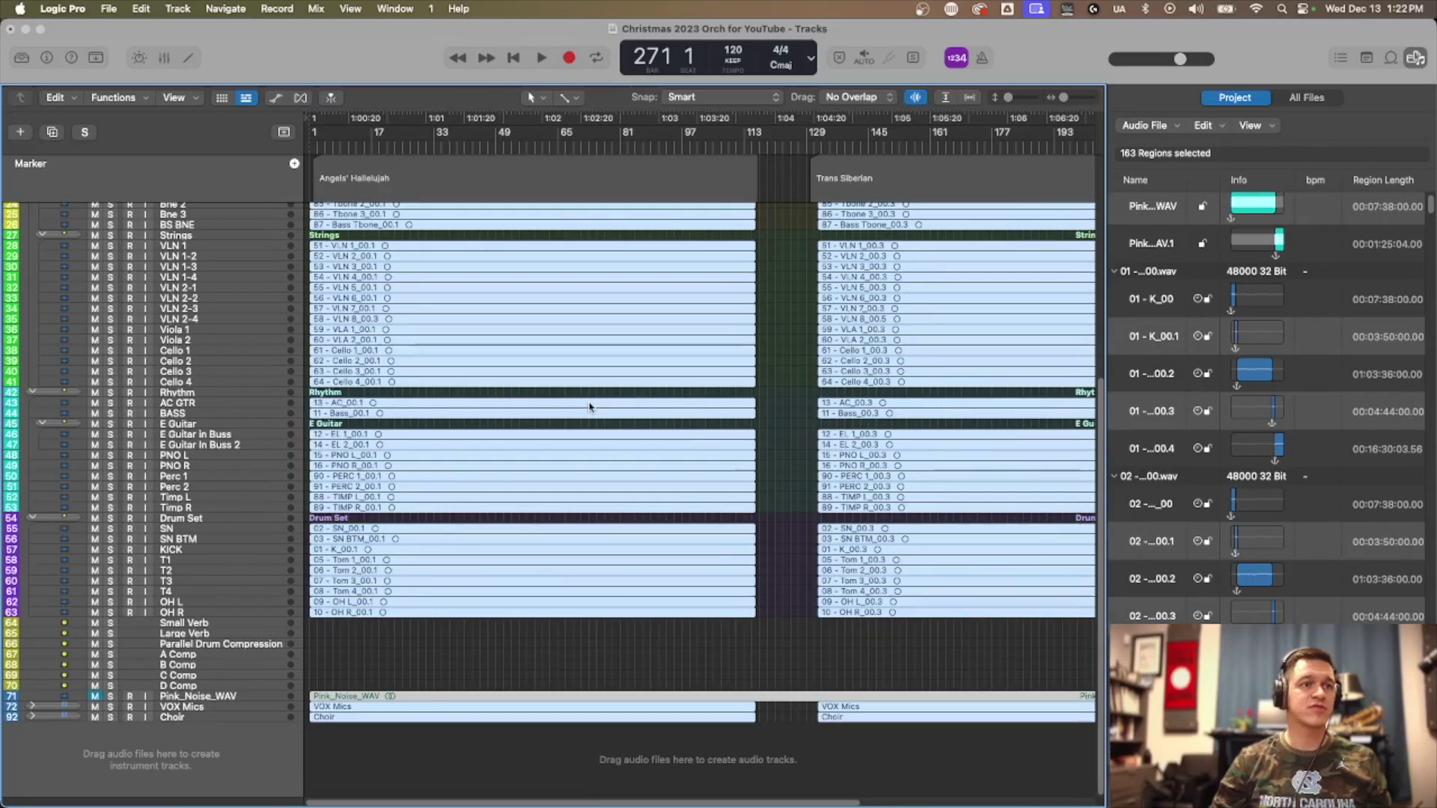
{"action": "scroll", "coordinate": [589, 406], "scroll_direction": "up", "scroll_amount": 5}
{"action": "scroll", "coordinate": [589, 407], "scroll_direction": "right", "scroll_amount": 5}
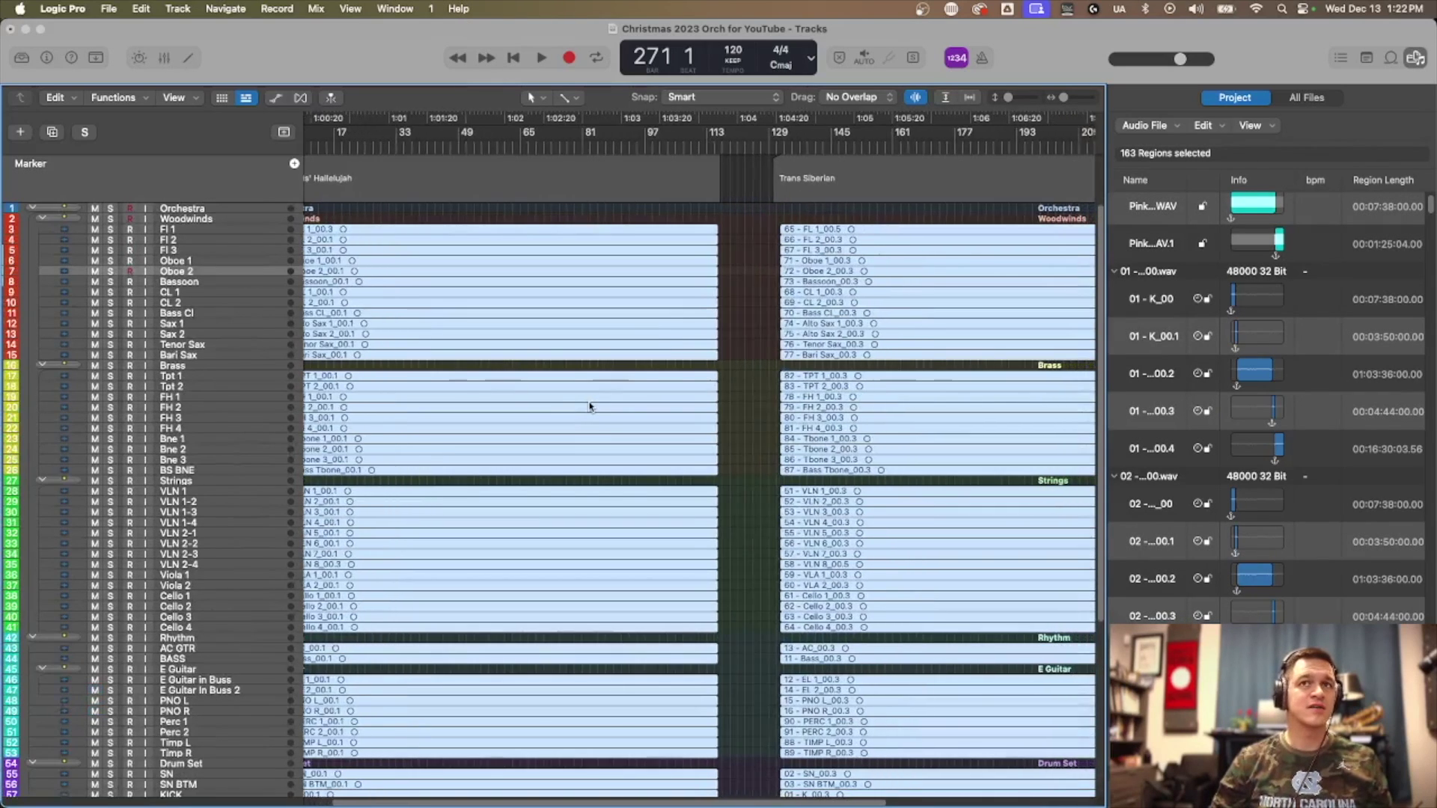
{"action": "right_click", "coordinate": [500, 299]}
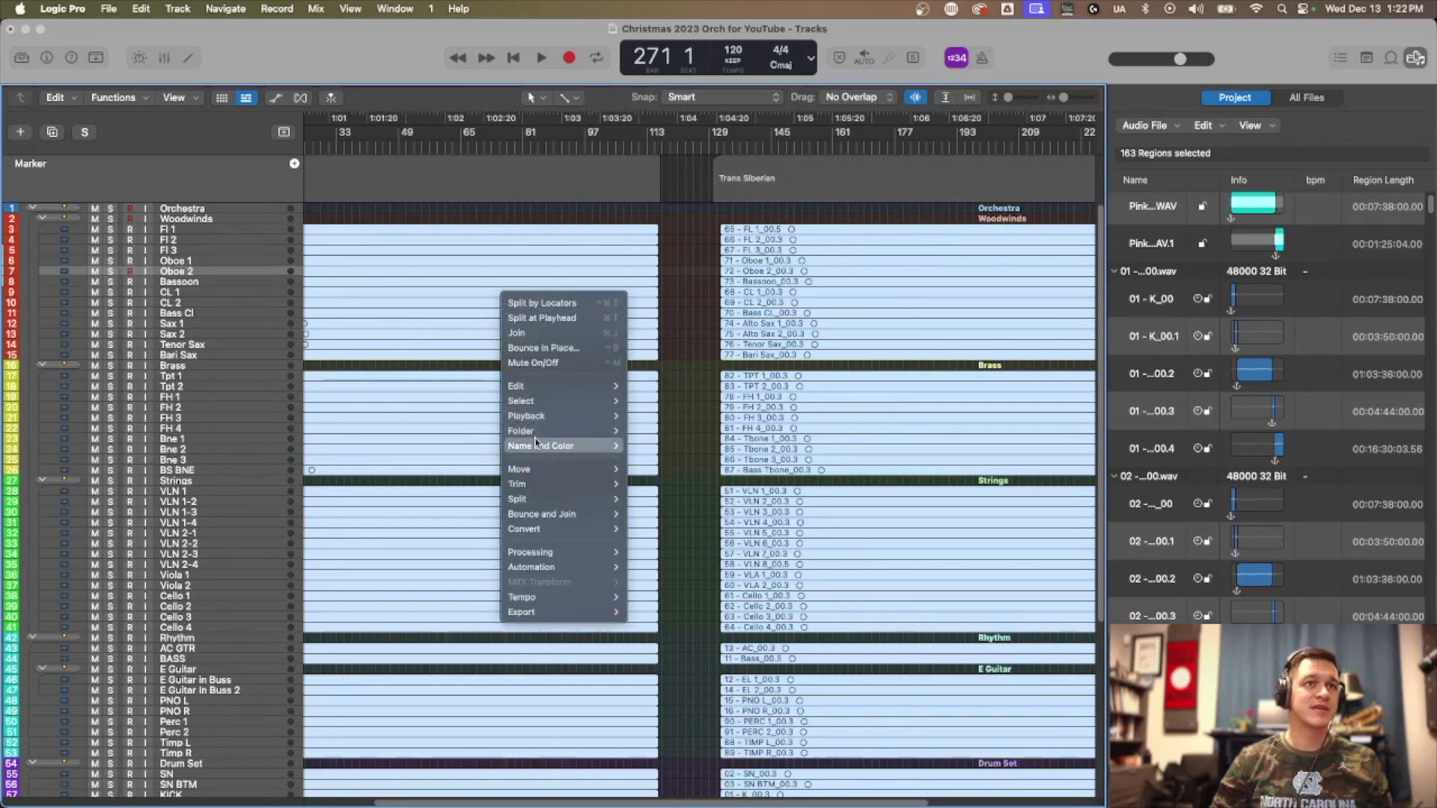
{"action": "mouse_move", "coordinate": [551, 529]}
{"action": "left_click", "coordinate": [711, 545]}
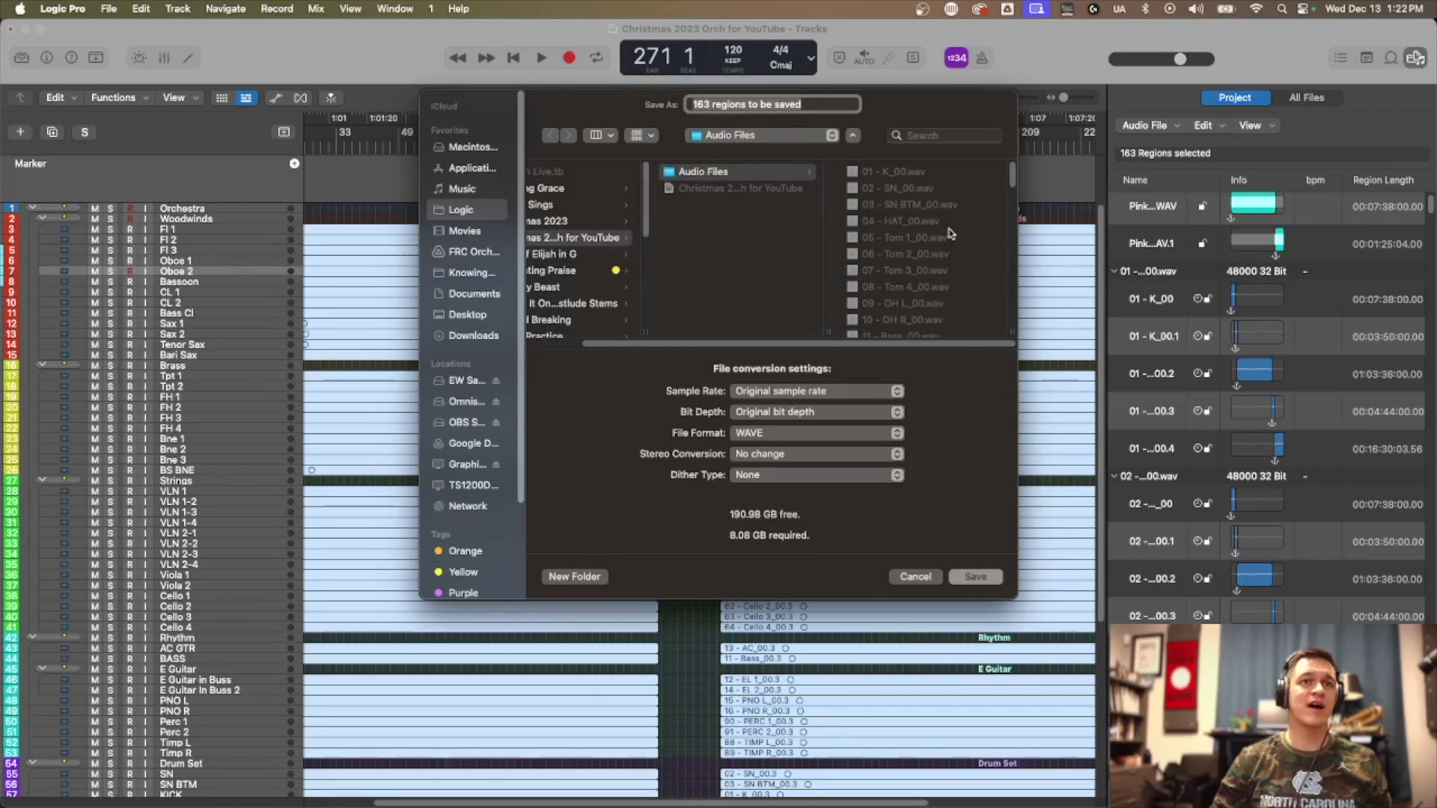
- Create a folder named Converted Audio inside Audio Files and save the converted regions there as WAVE with the original sample rate and bit depth
{"action": "left_click", "coordinate": [550, 583]}
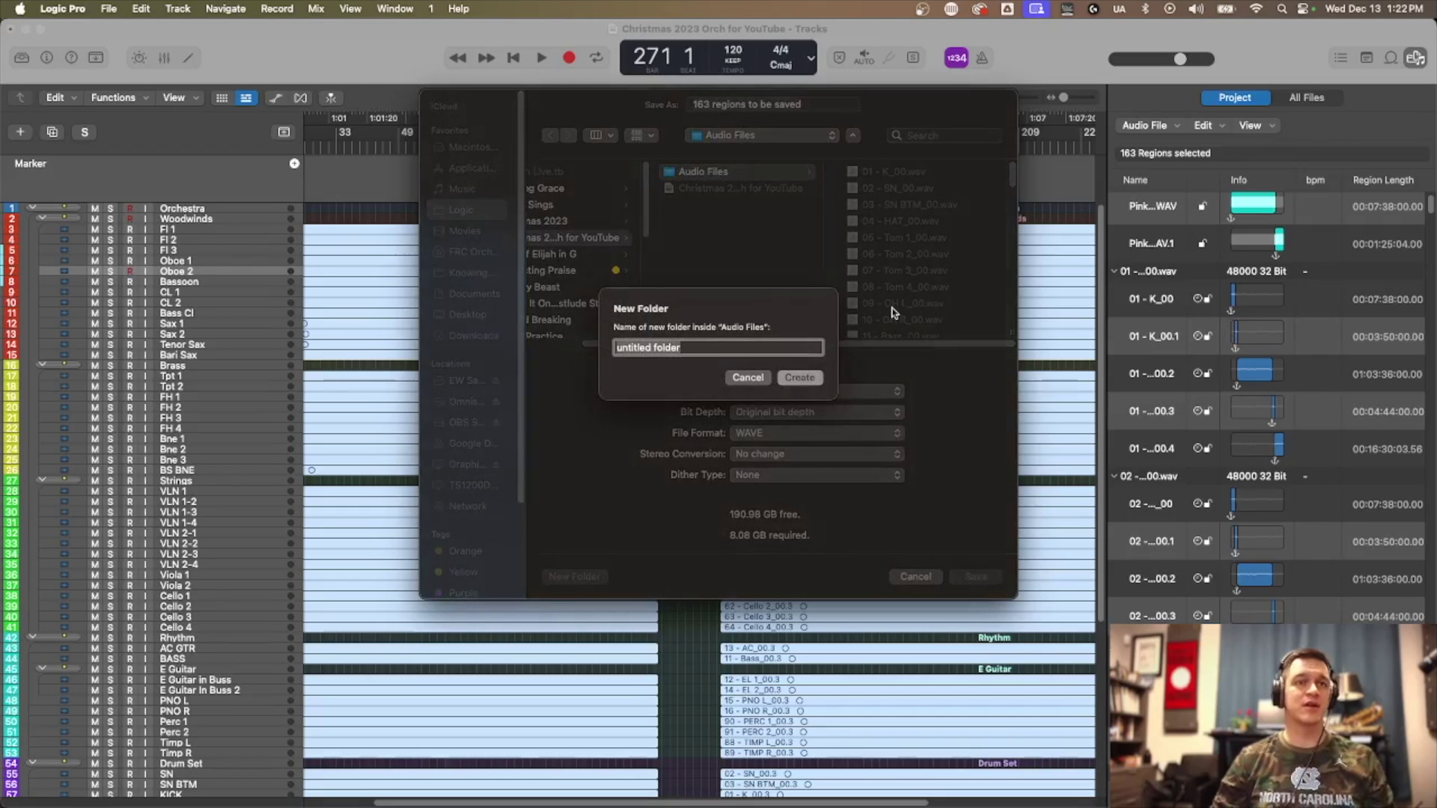
{"action": "type", "text": "Converted Audio"}
{"action": "key", "text": "Return"}
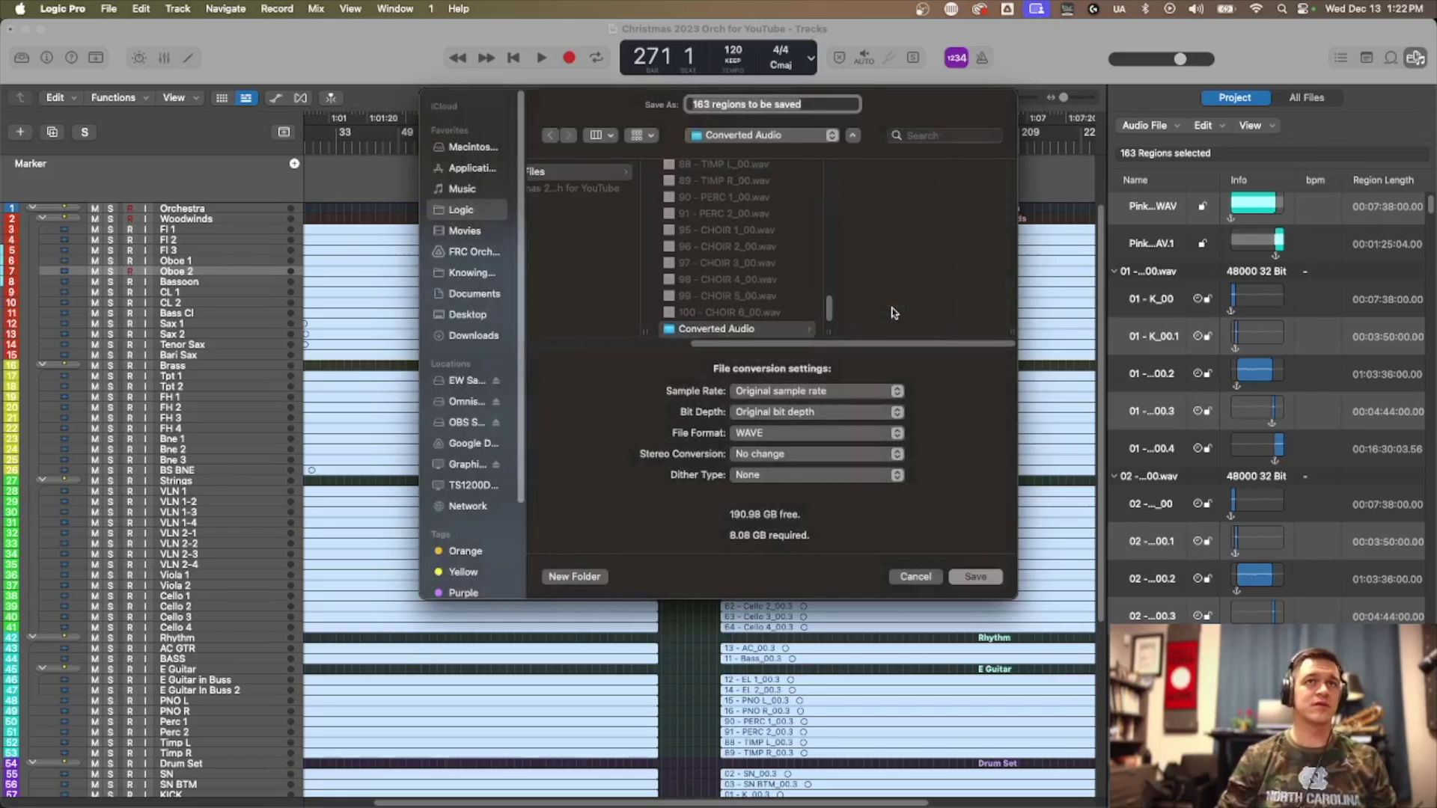
{"action": "left_click", "coordinate": [977, 577]}
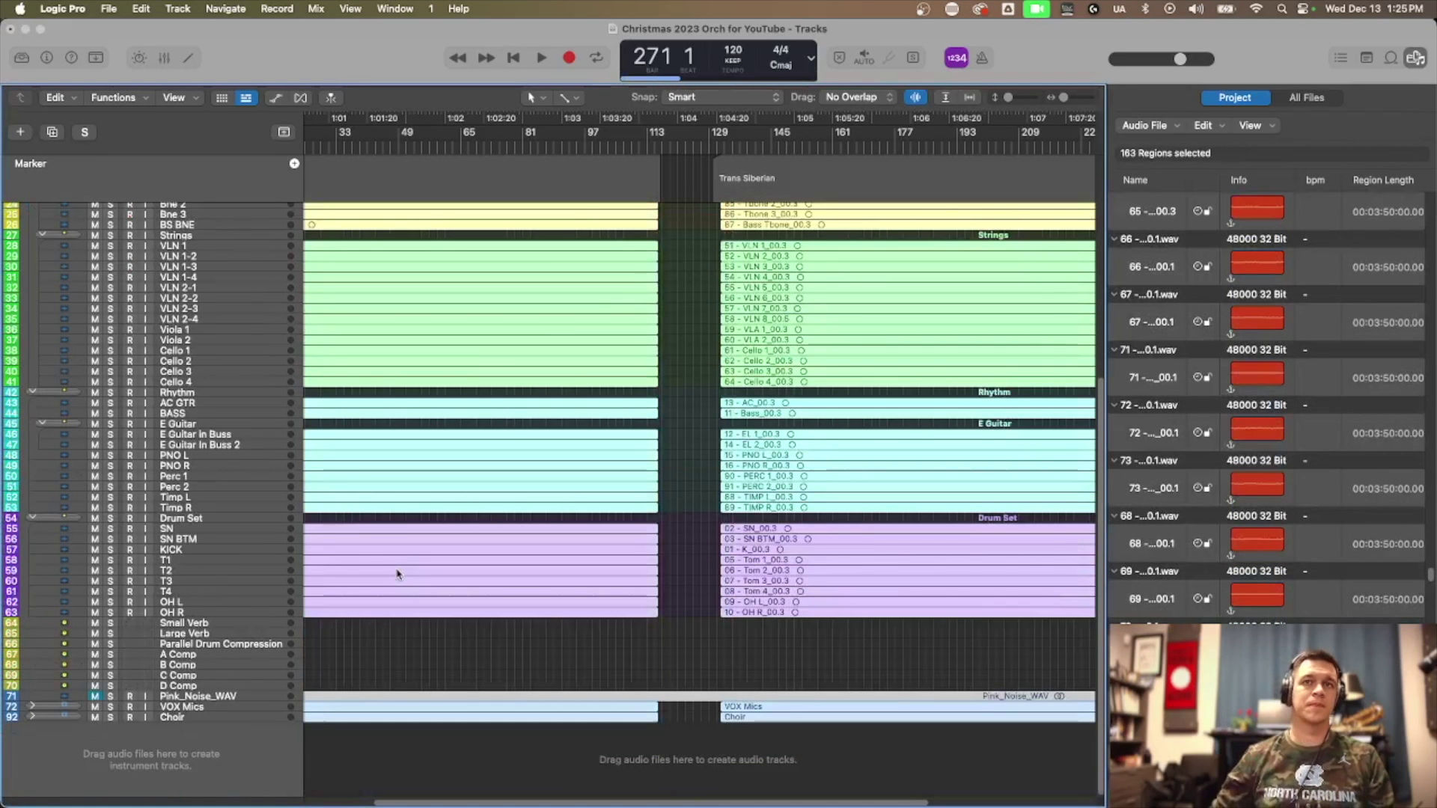
- Deselect the converted regions and examine both songs across all tracks, from the woodwinds to the VOX Mics and Choir stacks
{"action": "scroll", "coordinate": [818, 417], "scroll_direction": "up", "scroll_amount": 1}
{"action": "scroll", "coordinate": [819, 417], "scroll_direction": "up", "scroll_amount": 5}
{"action": "scroll", "coordinate": [818, 417], "scroll_direction": "down", "scroll_amount": 5}
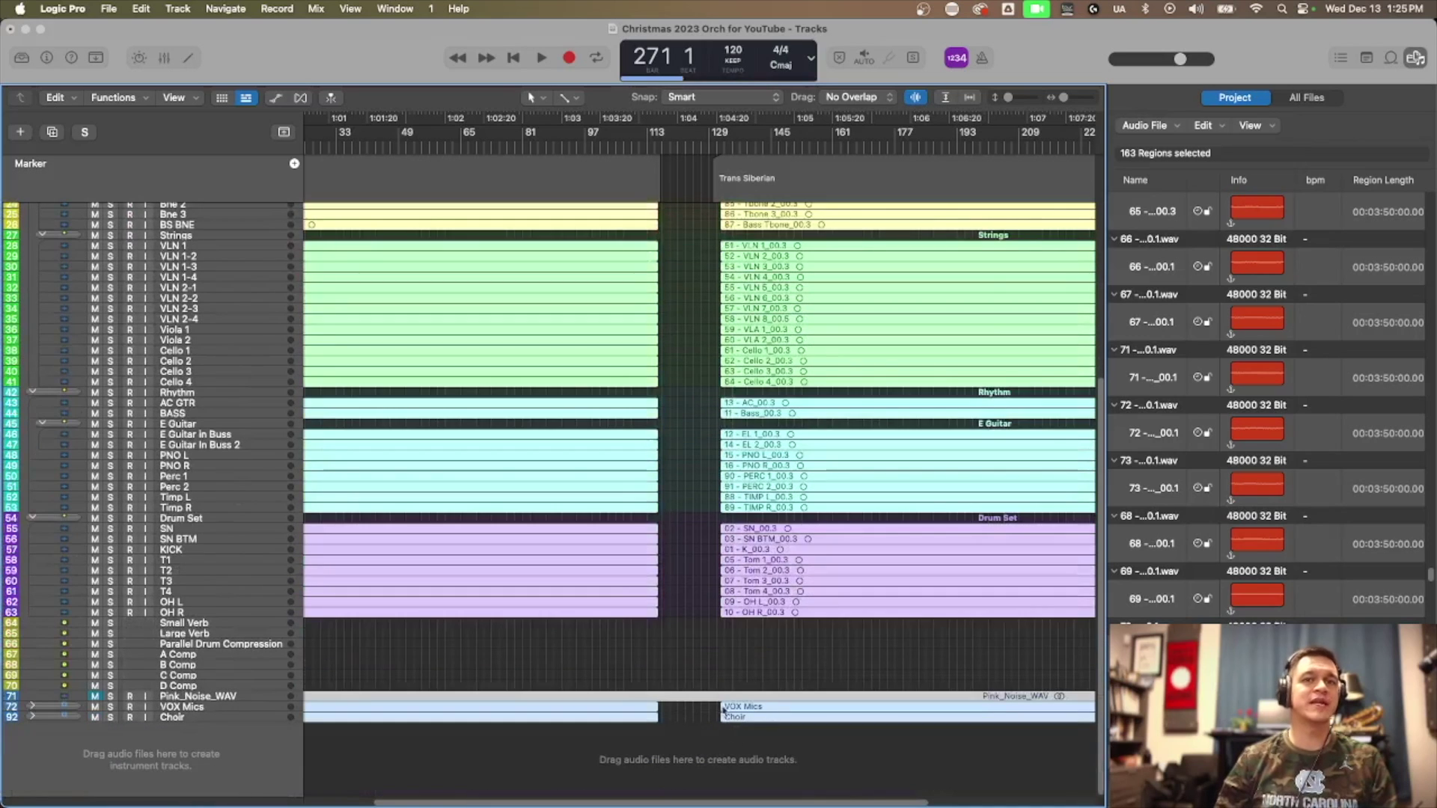
{"action": "scroll", "coordinate": [714, 673], "scroll_direction": "right", "scroll_amount": 4}
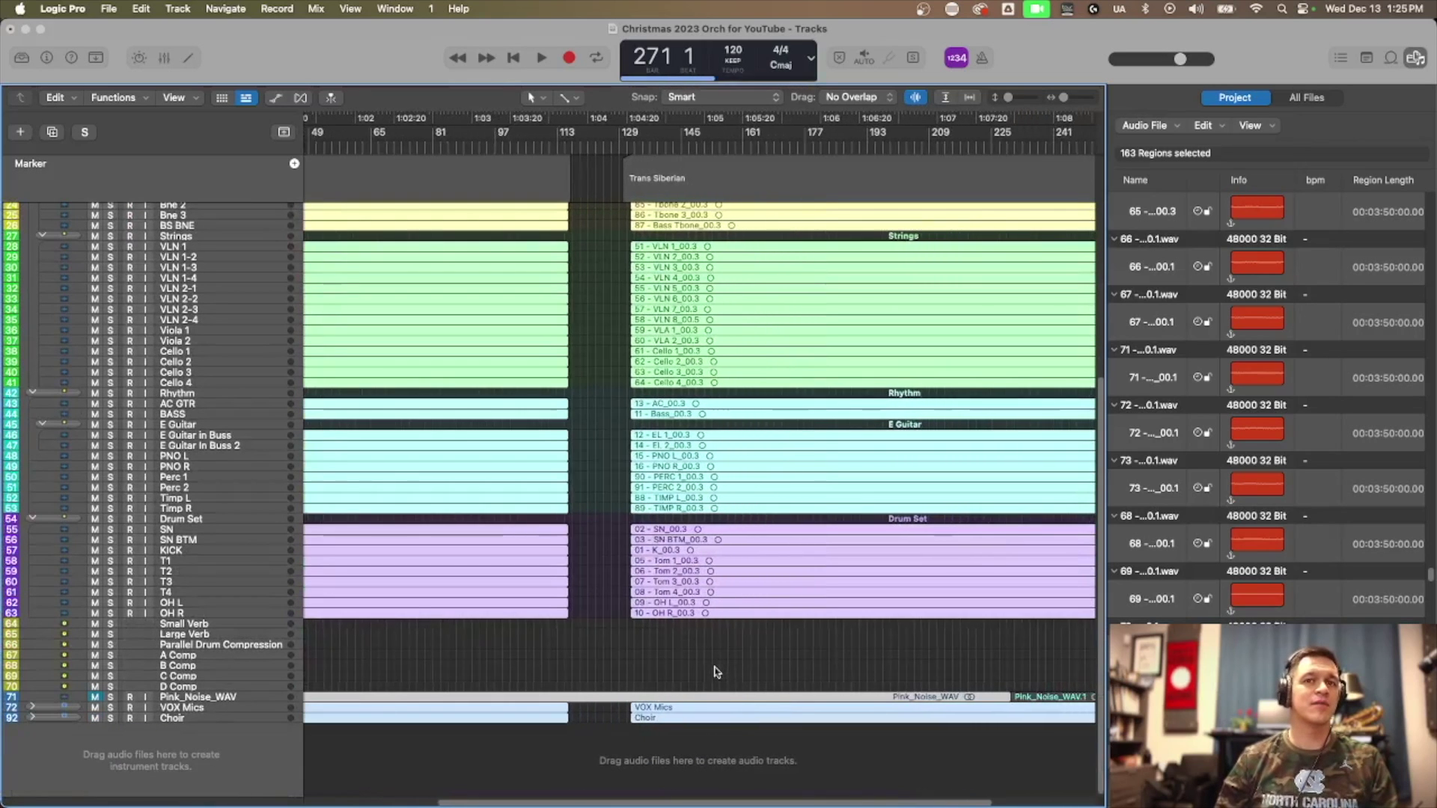
{"action": "left_click", "coordinate": [715, 672]}
{"action": "scroll", "coordinate": [715, 672], "scroll_direction": "up", "scroll_amount": 8}
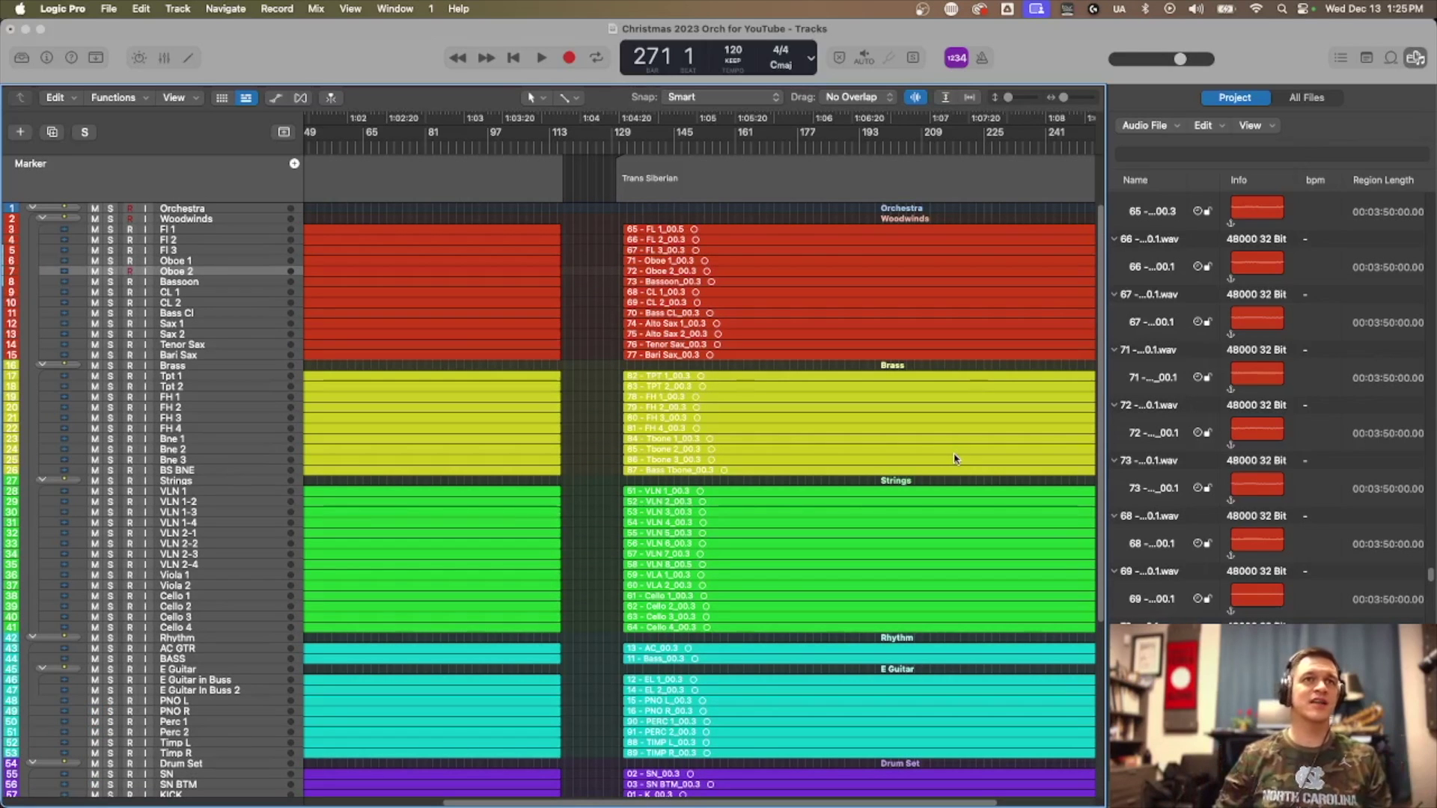
{"action": "left_click_drag", "start_coordinate": [636, 803], "coordinate": [498, 803]}
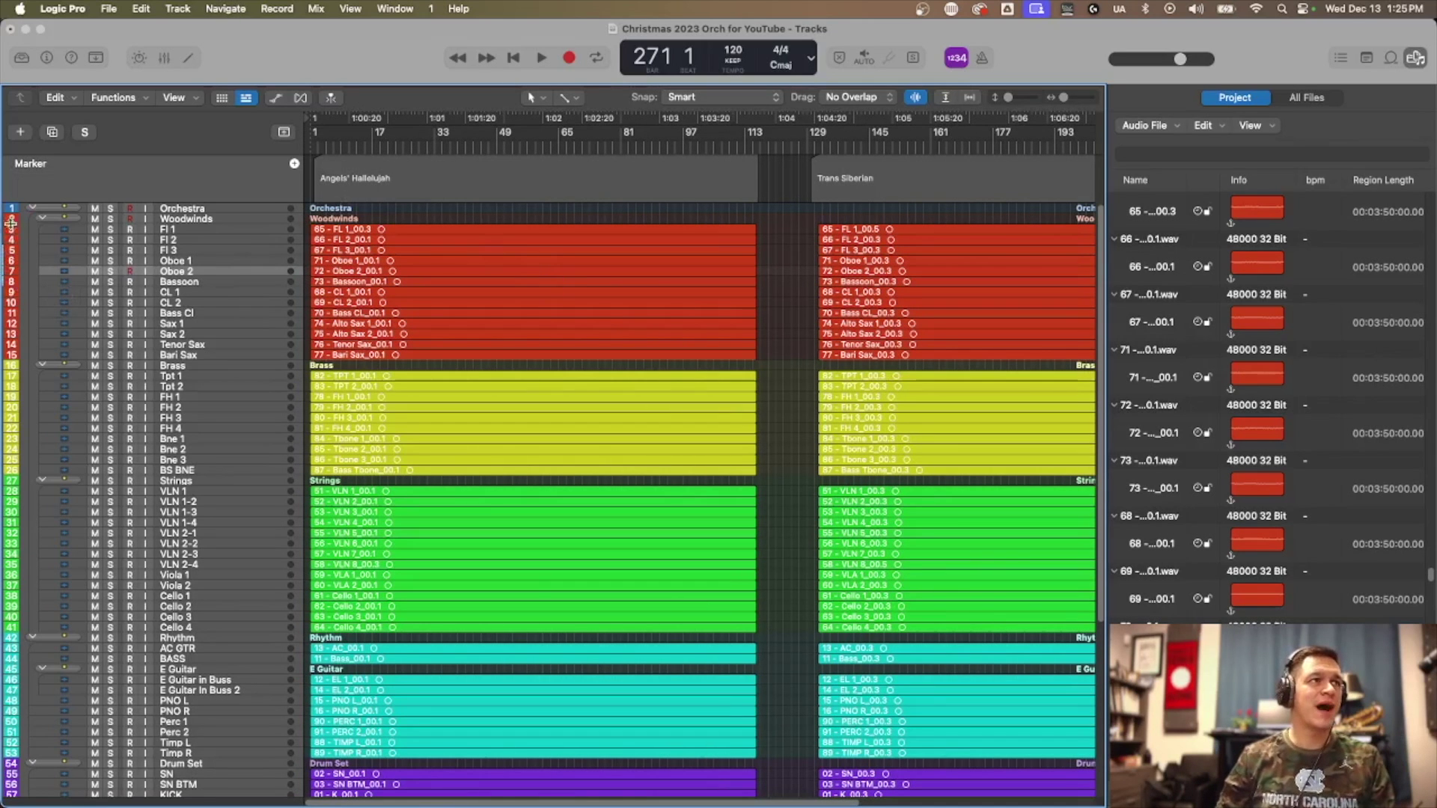
{"action": "scroll", "coordinate": [756, 416], "scroll_direction": "down", "scroll_amount": 10}
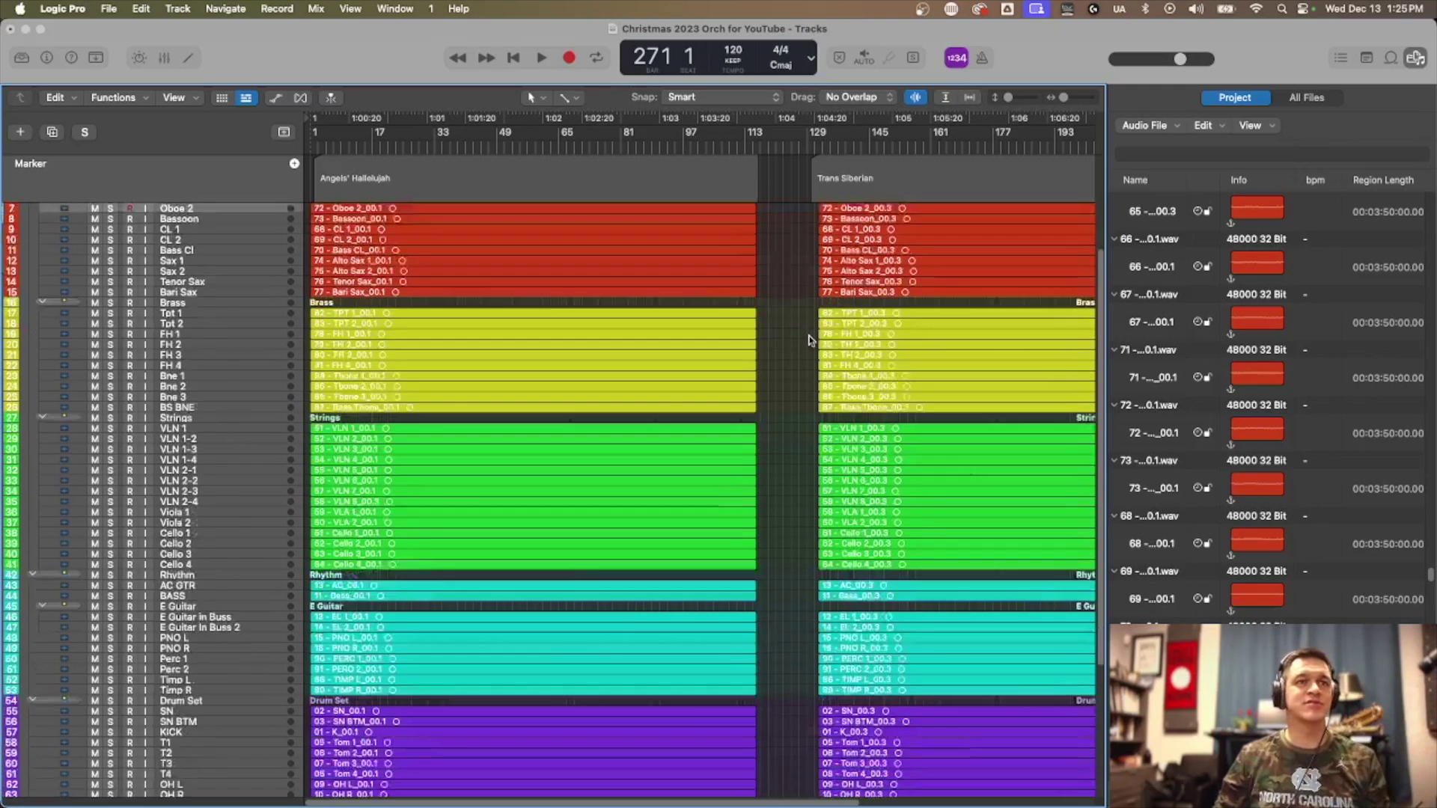
{"action": "scroll", "coordinate": [756, 416], "scroll_direction": "down", "scroll_amount": 2}
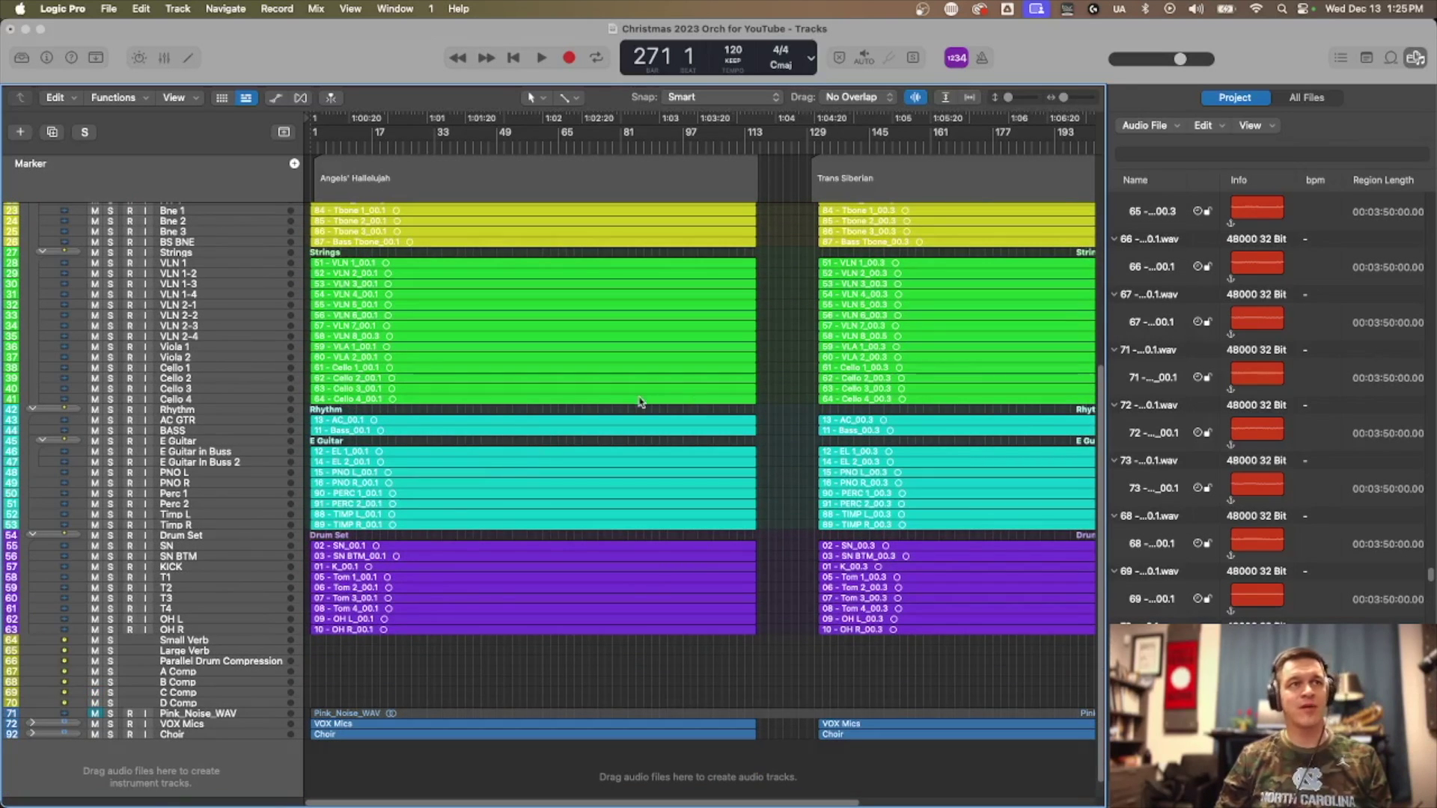
{"action": "scroll", "coordinate": [497, 474], "scroll_direction": "up", "scroll_amount": 12}
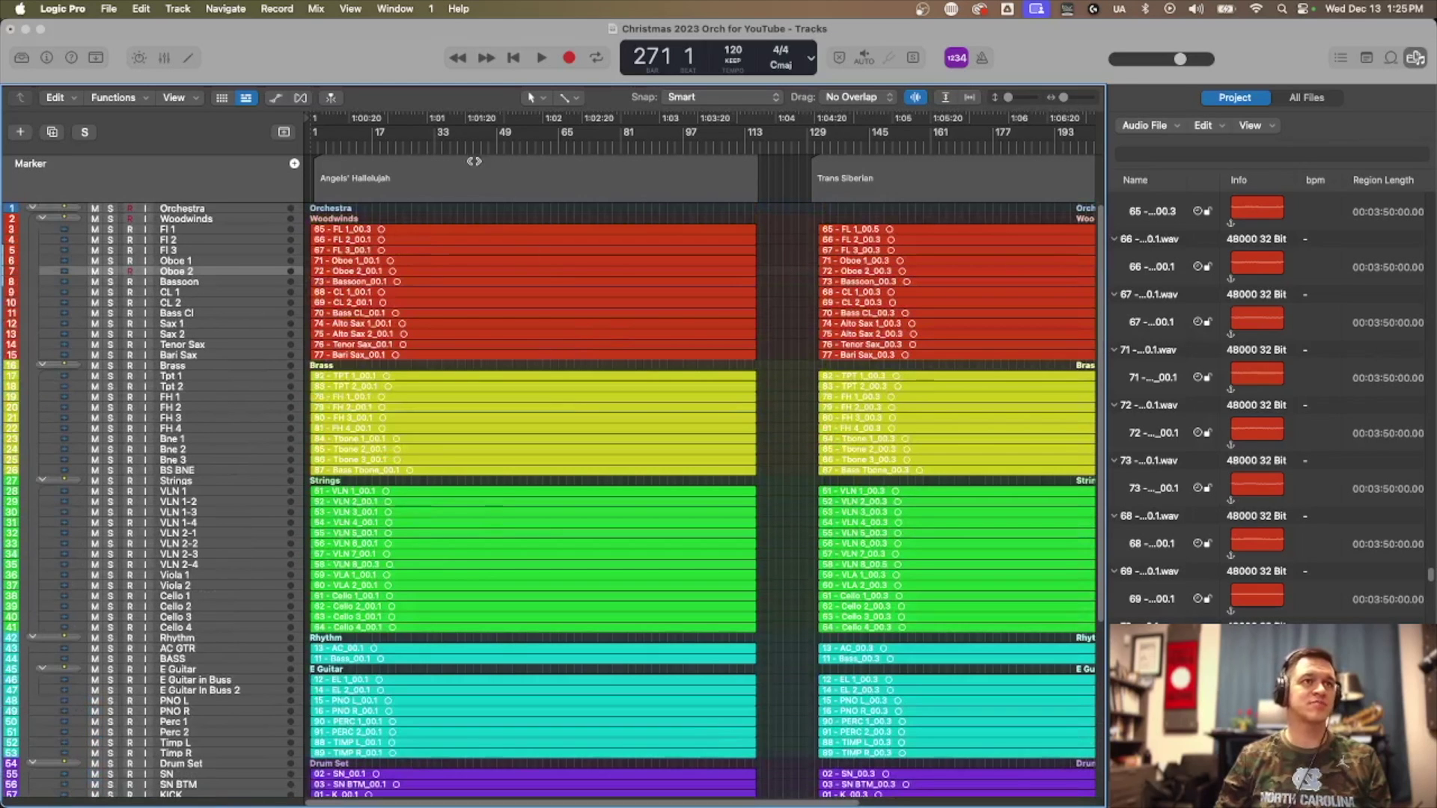
{"action": "scroll", "coordinate": [419, 614], "scroll_direction": "down", "scroll_amount": 13}
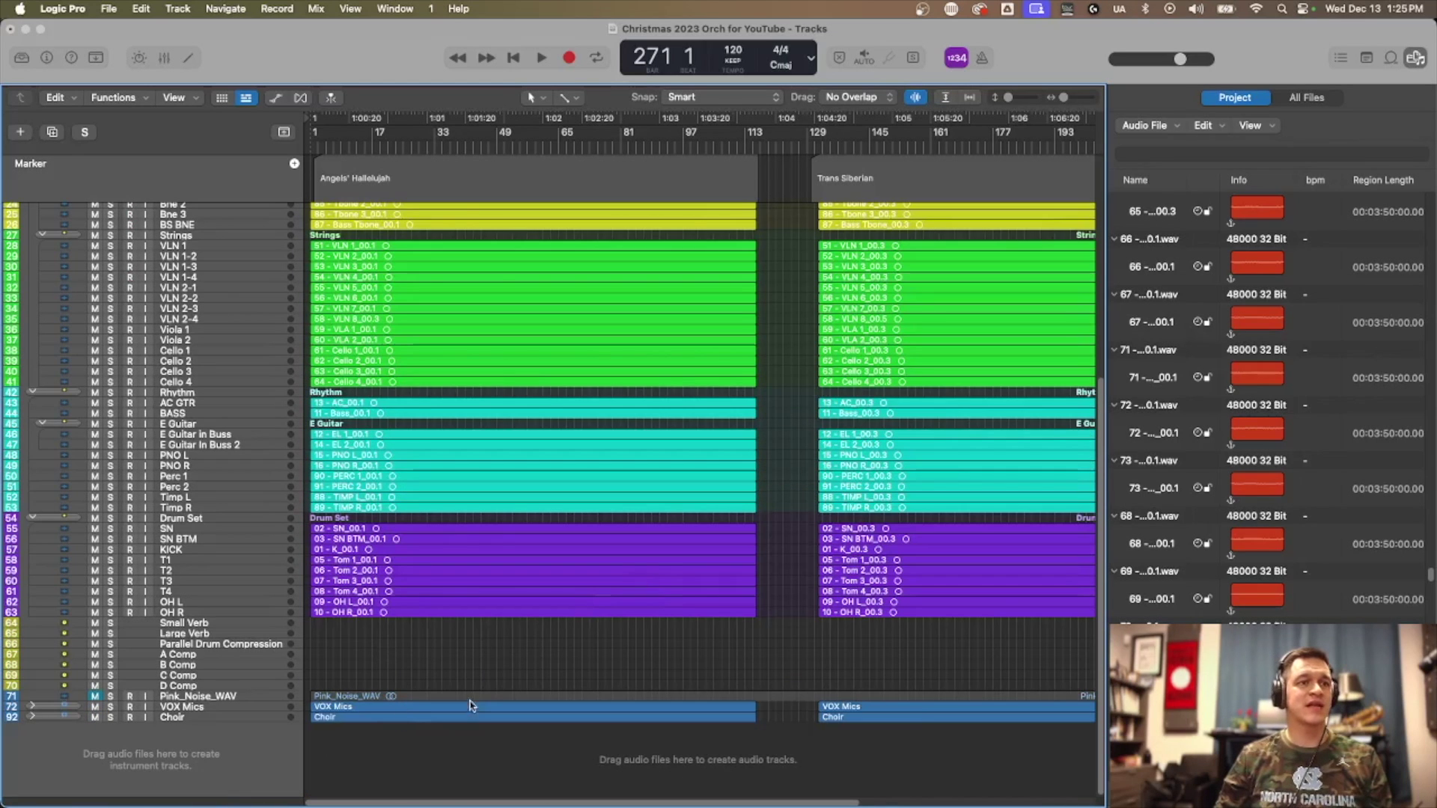
{"action": "left_click", "coordinate": [31, 708]}
{"action": "left_click", "coordinate": [31, 707]}
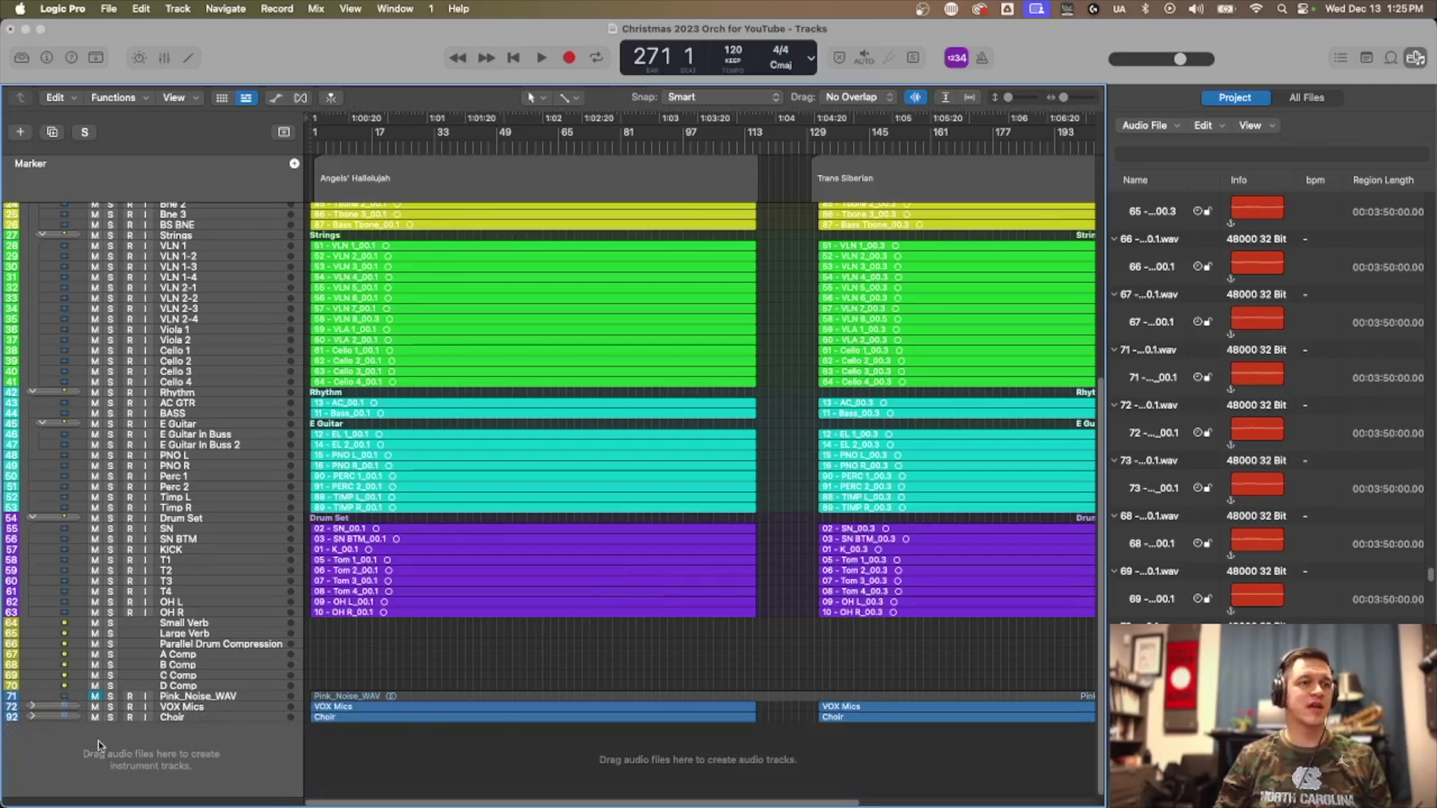
- Examine the original and converted entries in the project audio browser and select the original full-length audio files
{"action": "scroll", "coordinate": [1267, 548], "scroll_direction": "down", "scroll_amount": 3}
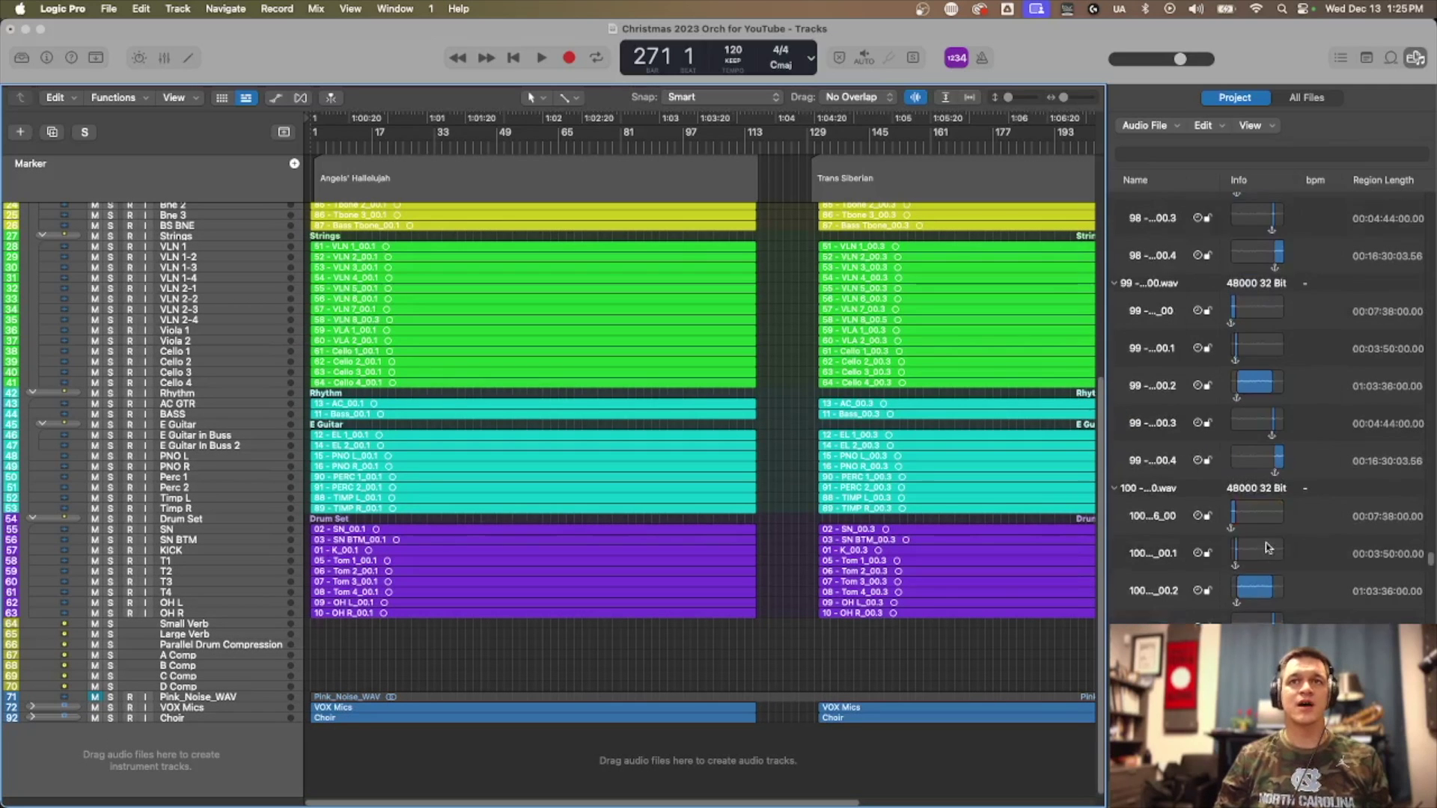
{"action": "scroll", "coordinate": [1268, 547], "scroll_direction": "down", "scroll_amount": 20}
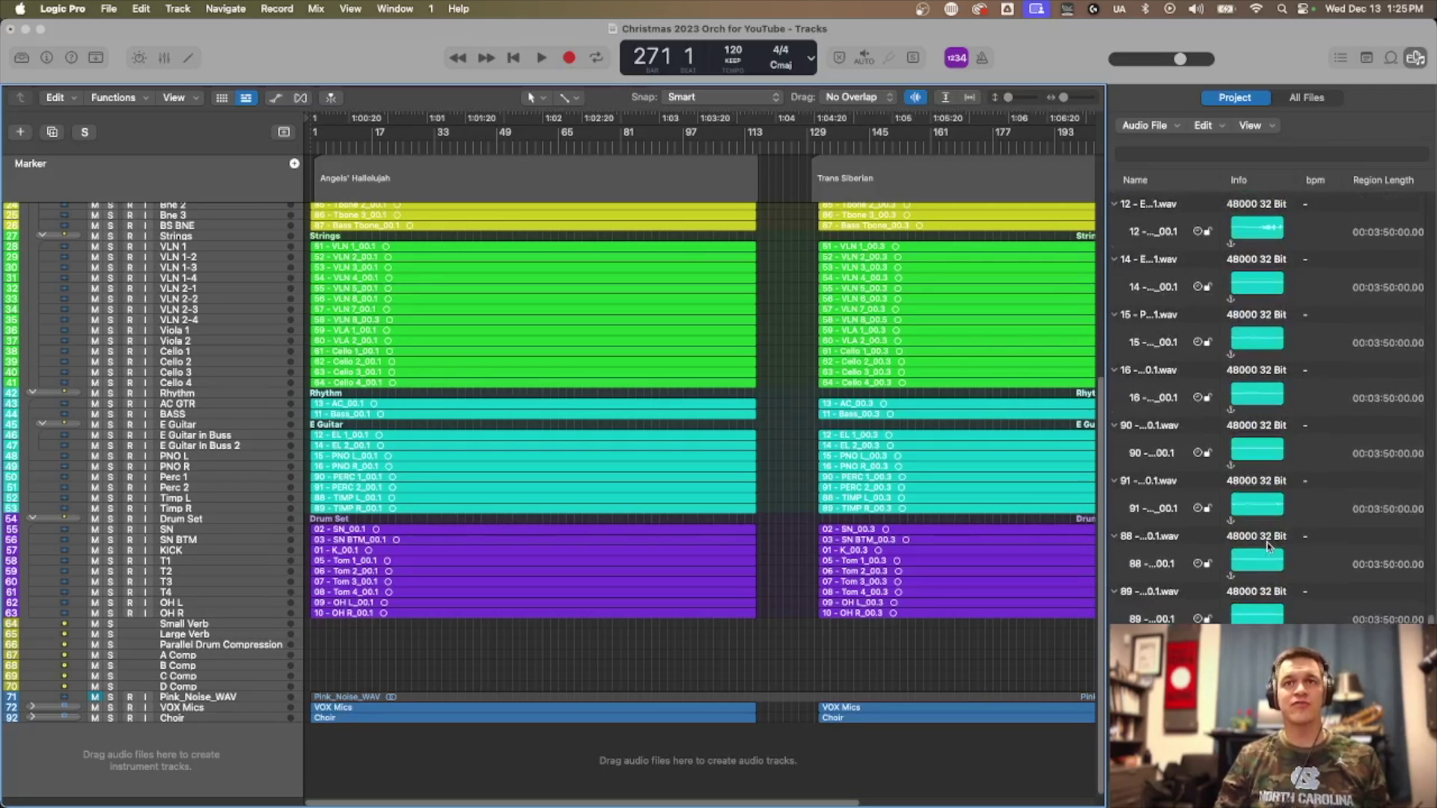
{"action": "scroll", "coordinate": [1296, 470], "scroll_direction": "down", "scroll_amount": 20}
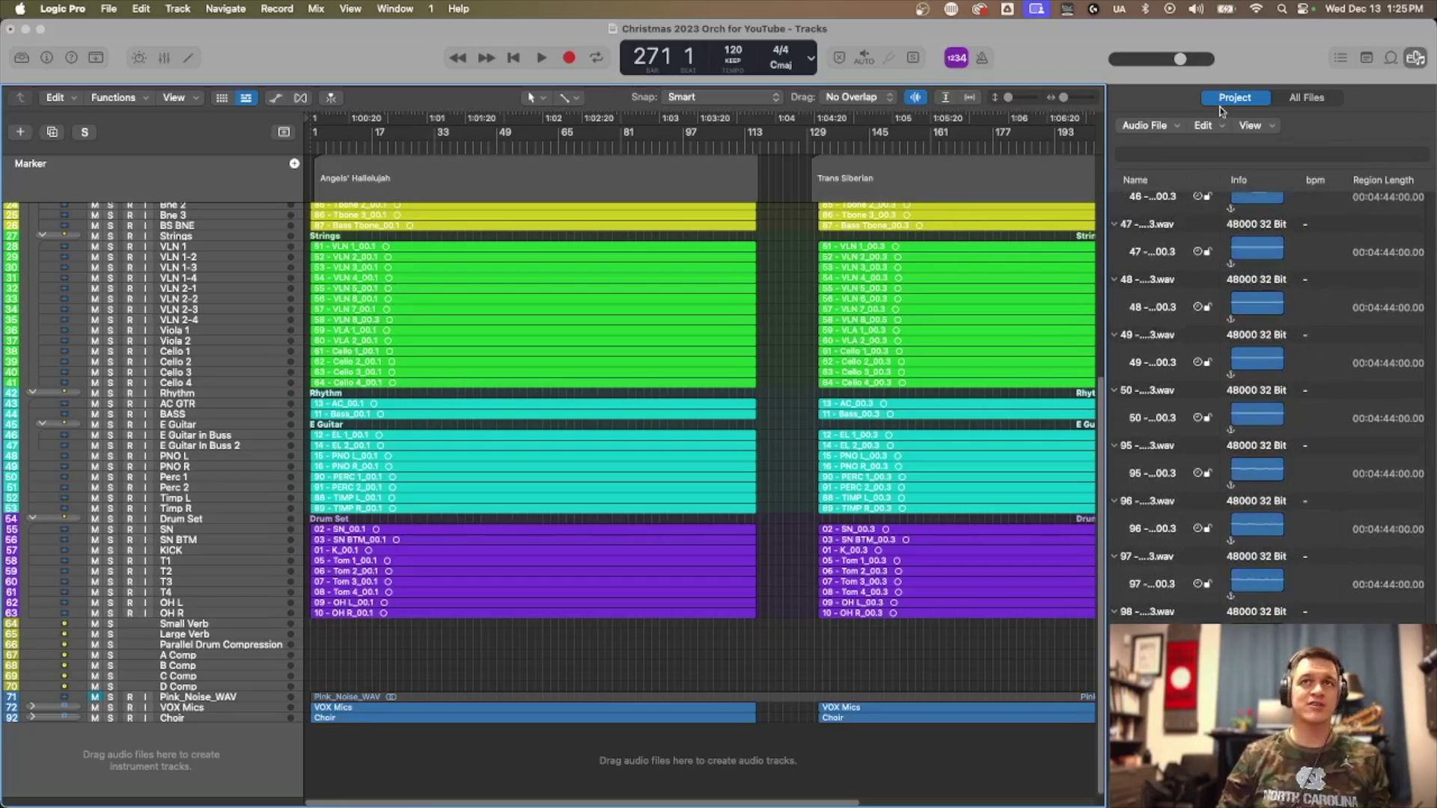
{"action": "scroll", "coordinate": [1256, 619], "scroll_direction": "down", "scroll_amount": 20}
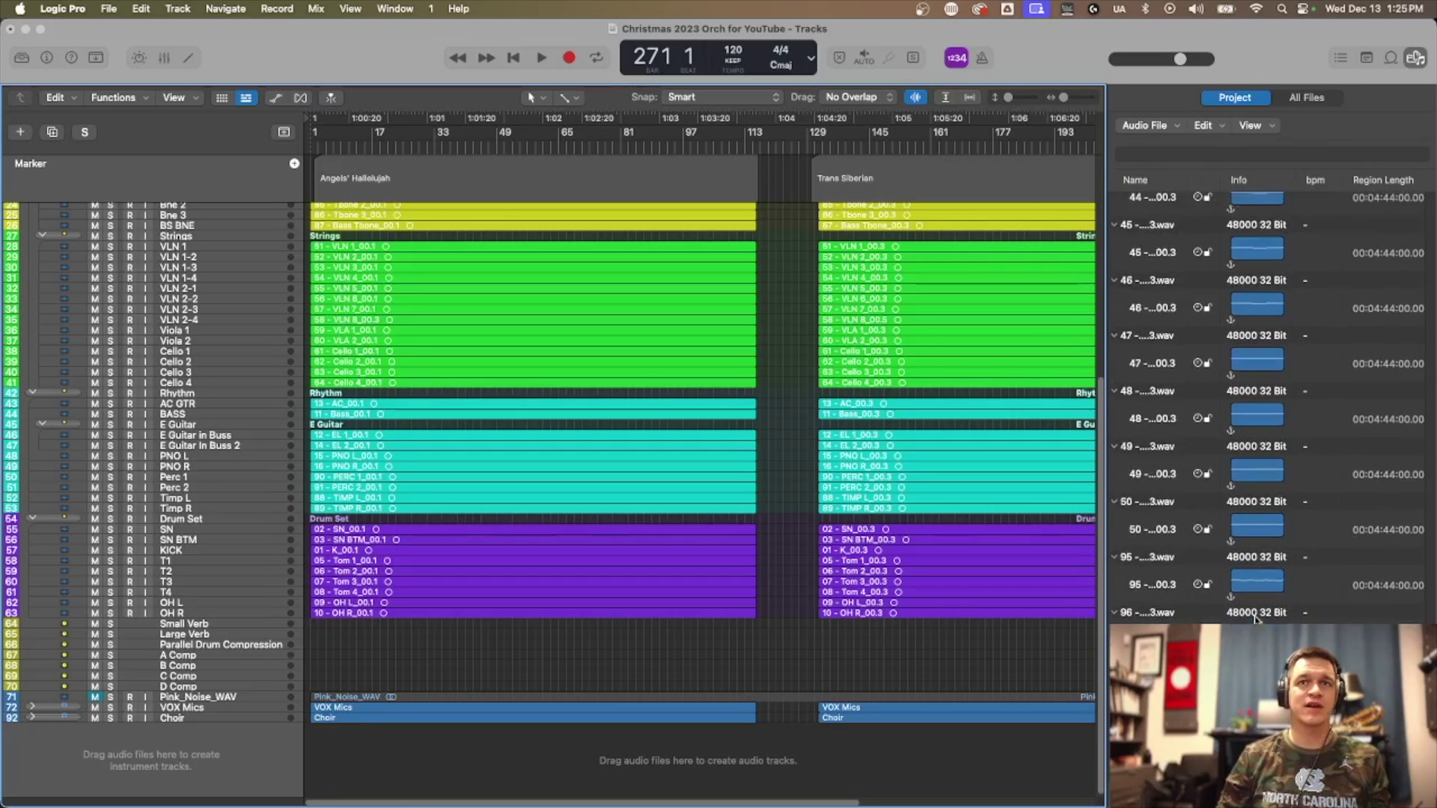
{"action": "scroll", "coordinate": [1256, 619], "scroll_direction": "down", "scroll_amount": 20}
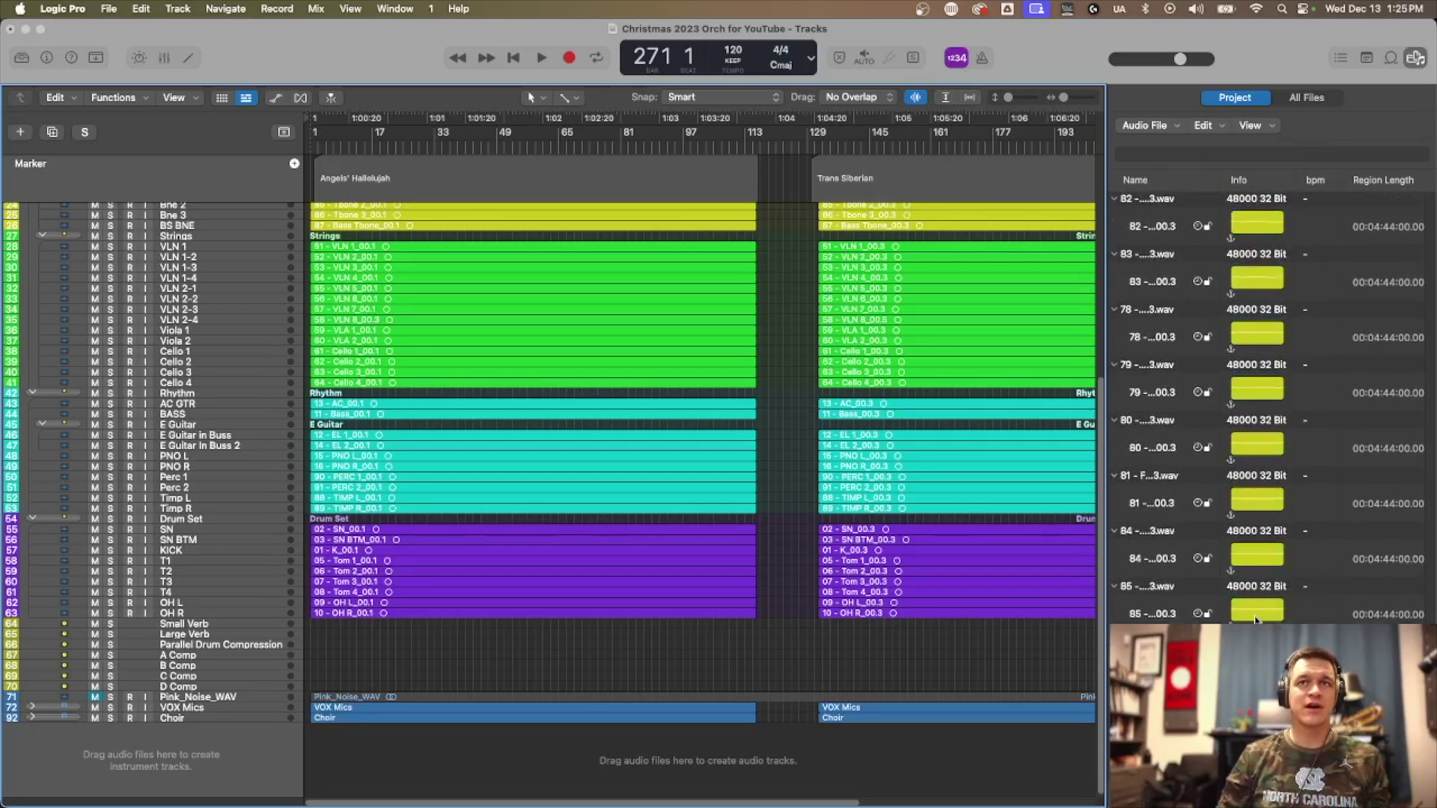
{"action": "scroll", "coordinate": [1256, 619], "scroll_direction": "down", "scroll_amount": 20}
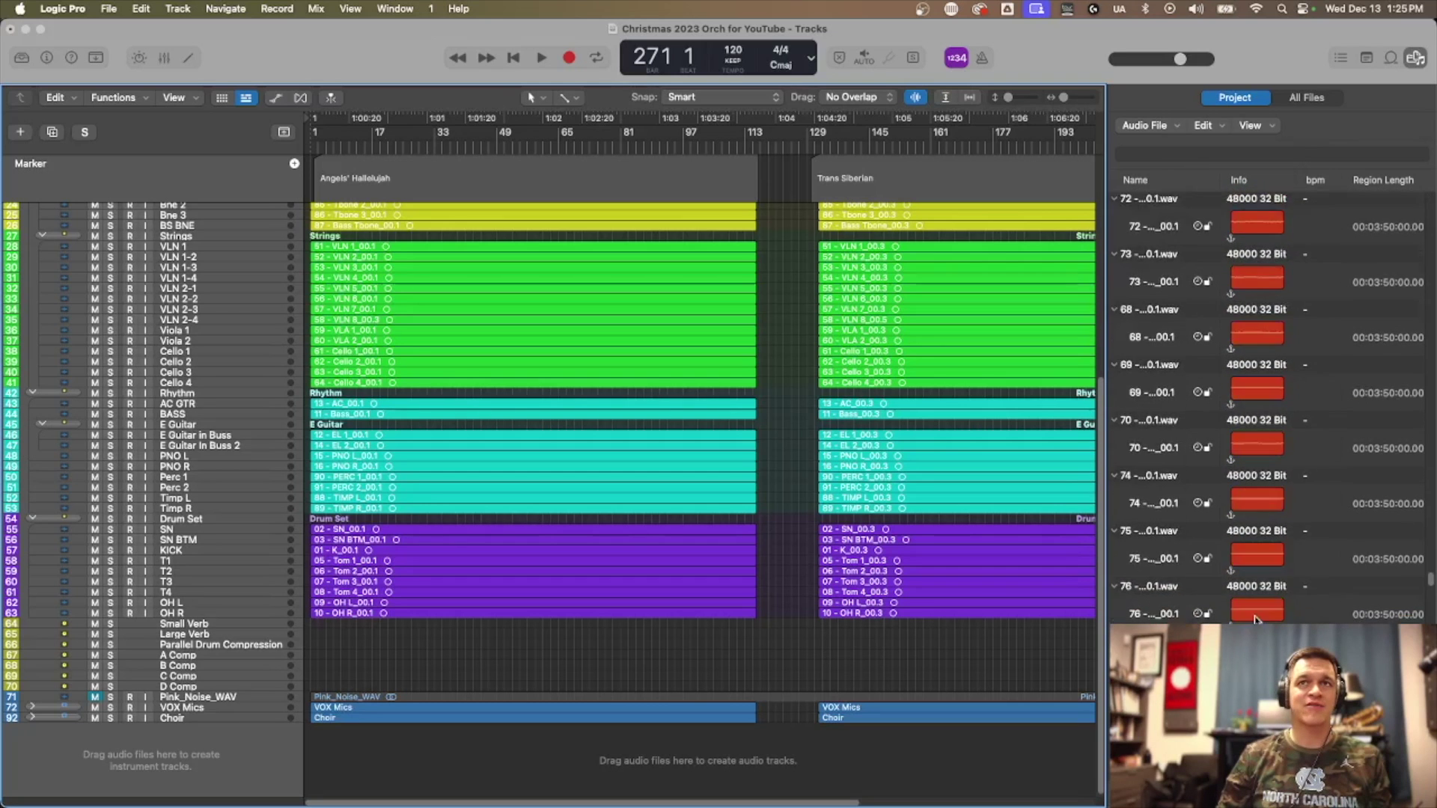
{"action": "scroll", "coordinate": [1256, 619], "scroll_direction": "down", "scroll_amount": 20}
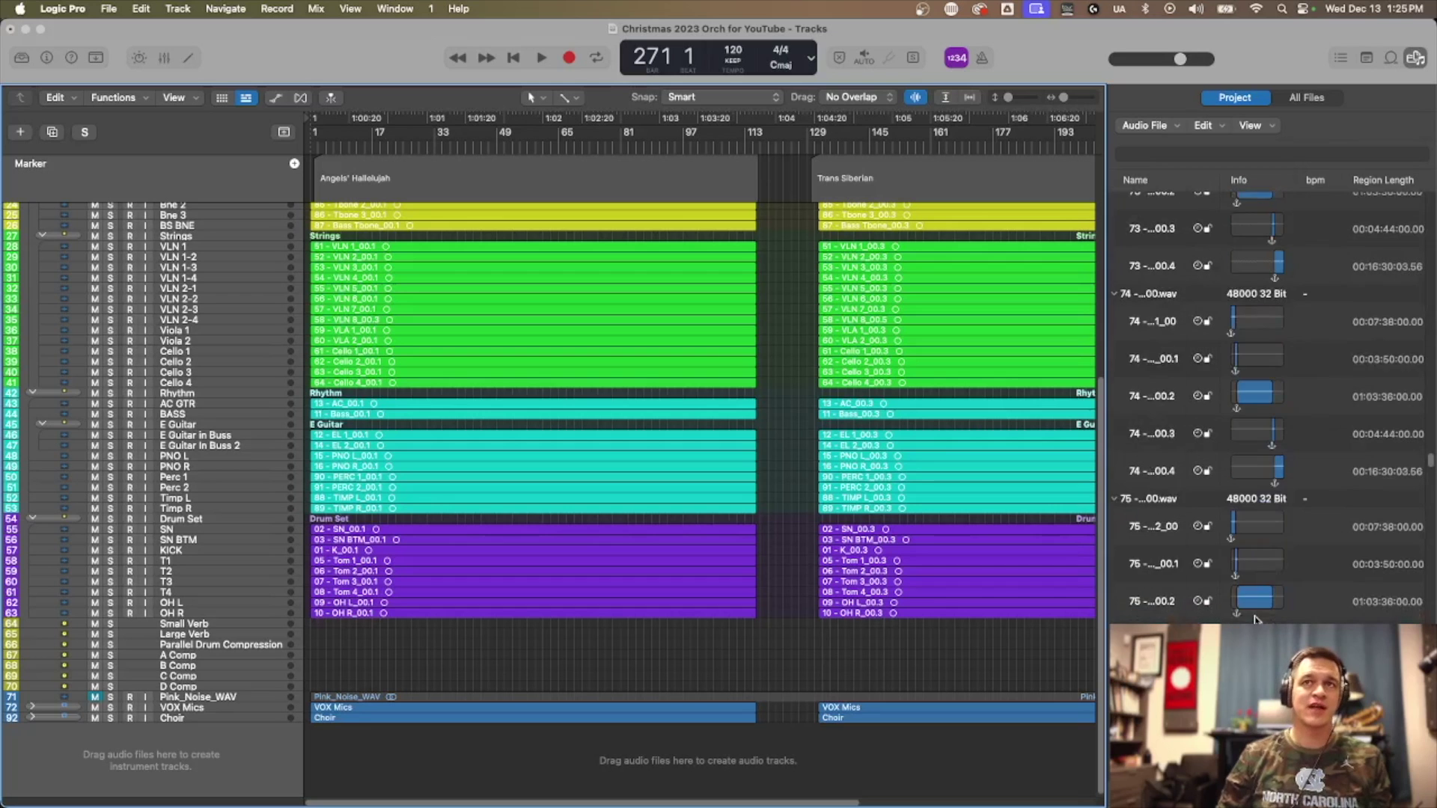
{"action": "scroll", "coordinate": [1256, 307], "scroll_direction": "up", "scroll_amount": 20}
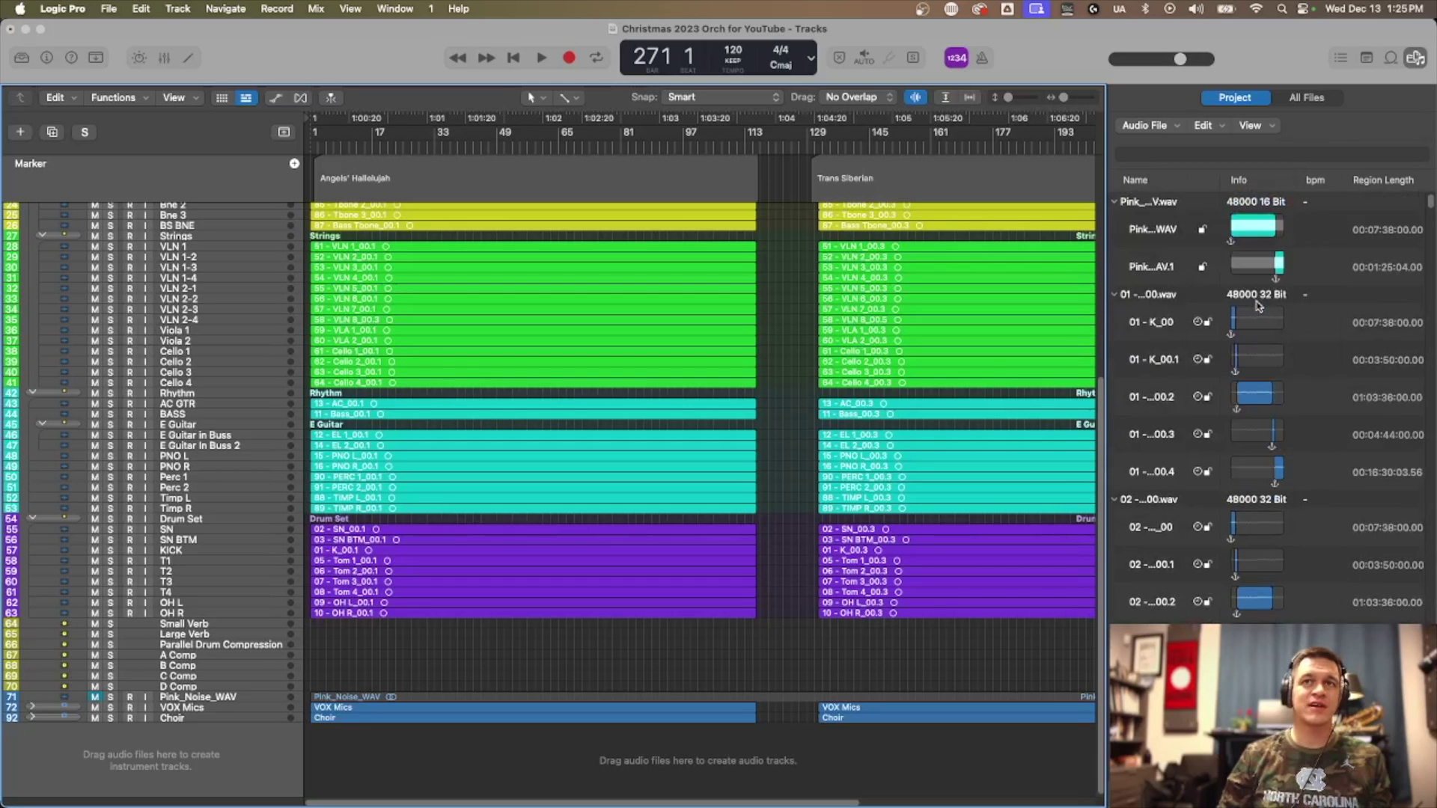
{"action": "key", "text": "super+a"}
- Switch to Finder and compare the original WAV file sizes in the project's Audio Files folder with those in Converted Audio
{"action": "key", "text": "super+Tab"}
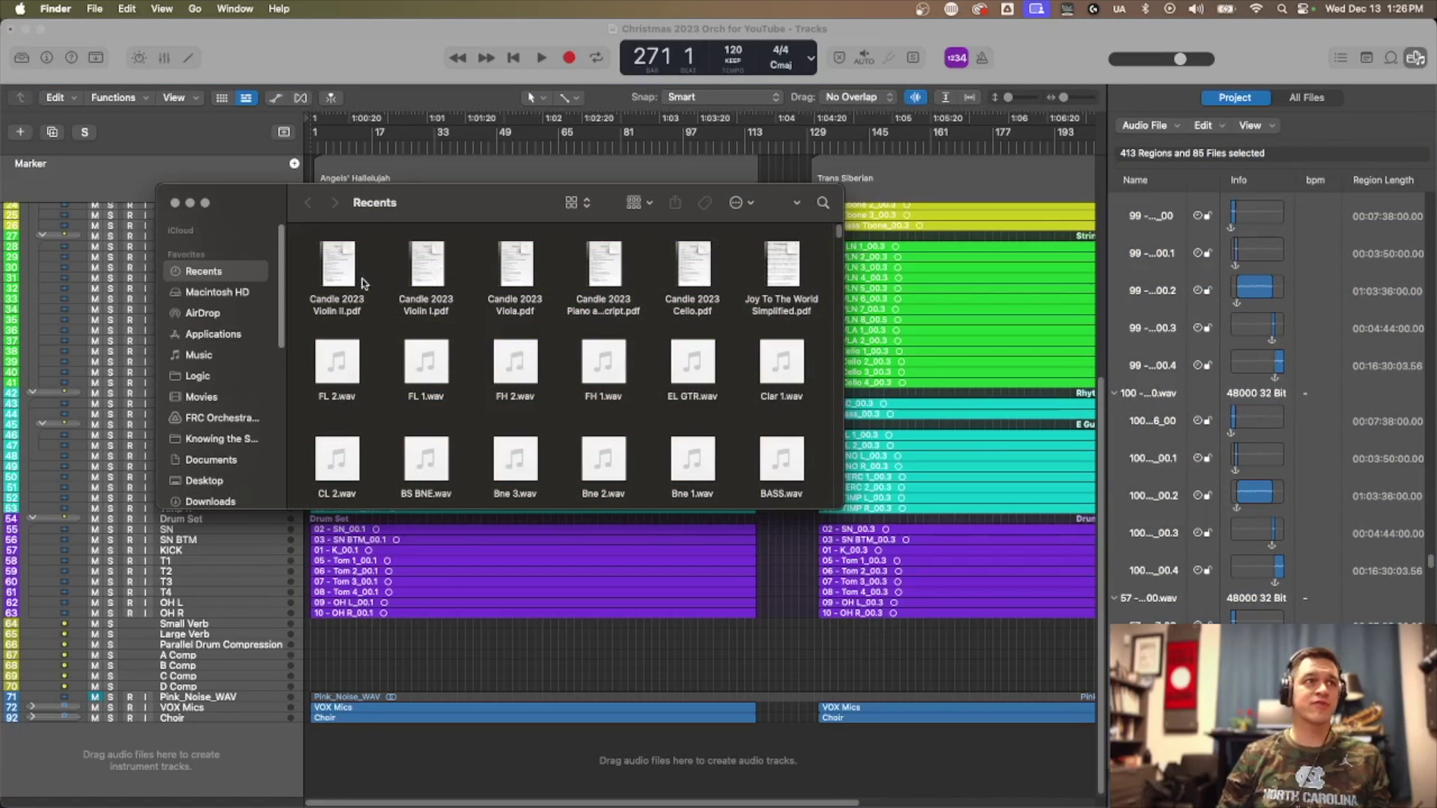
{"action": "left_click", "coordinate": [224, 375]}
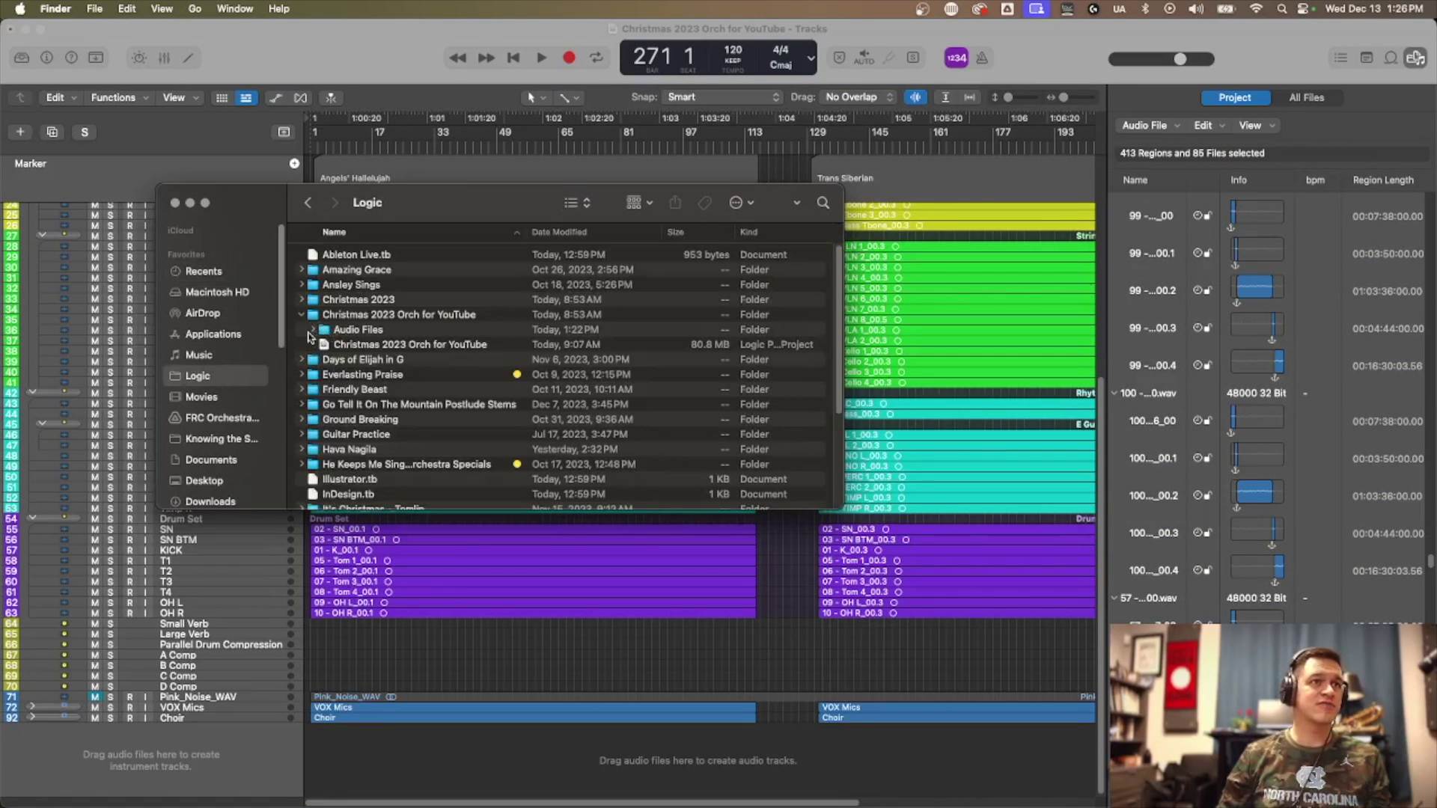
{"action": "left_click", "coordinate": [315, 330]}
{"action": "scroll", "coordinate": [405, 325], "scroll_direction": "down", "scroll_amount": 15}
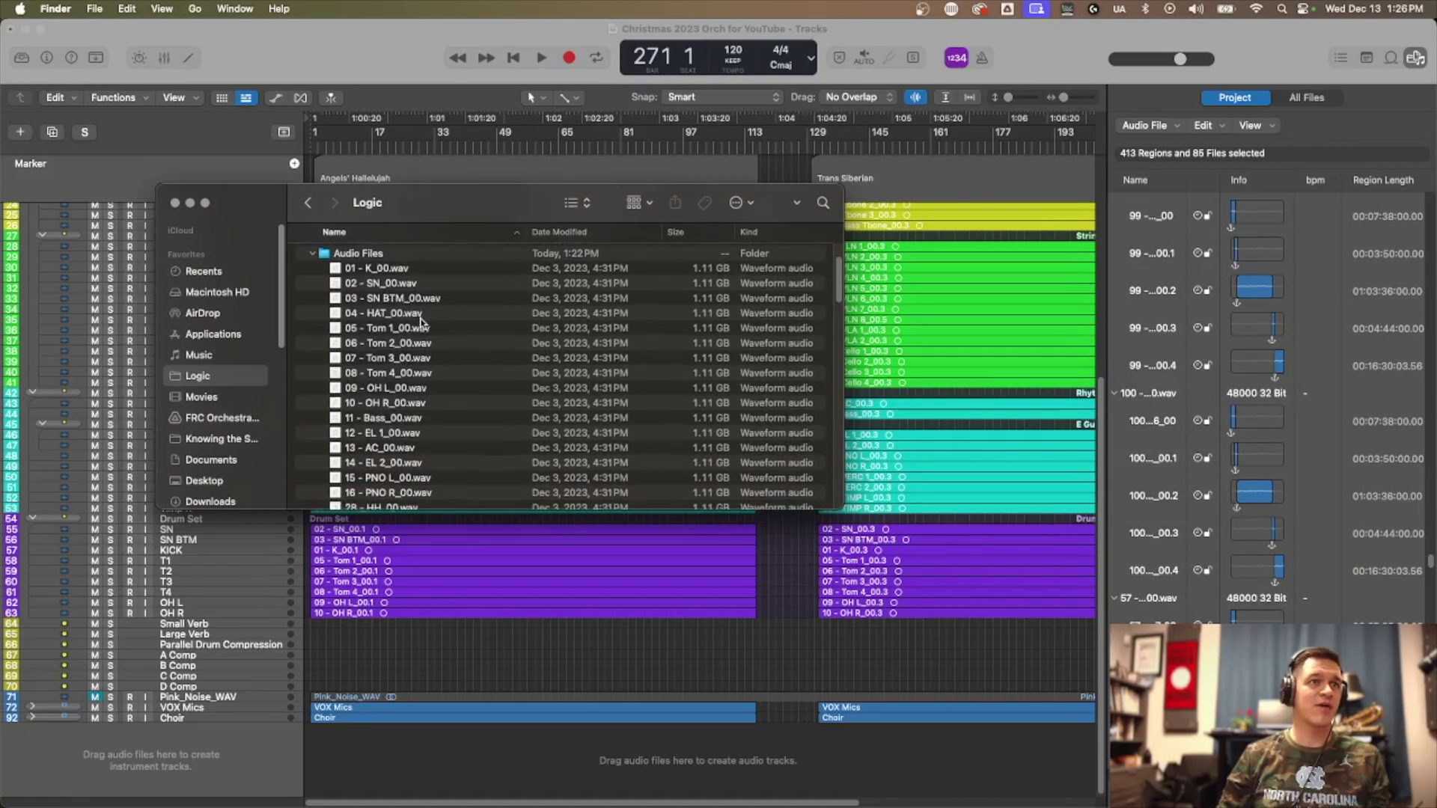
{"action": "scroll", "coordinate": [483, 323], "scroll_direction": "up", "scroll_amount": 2}
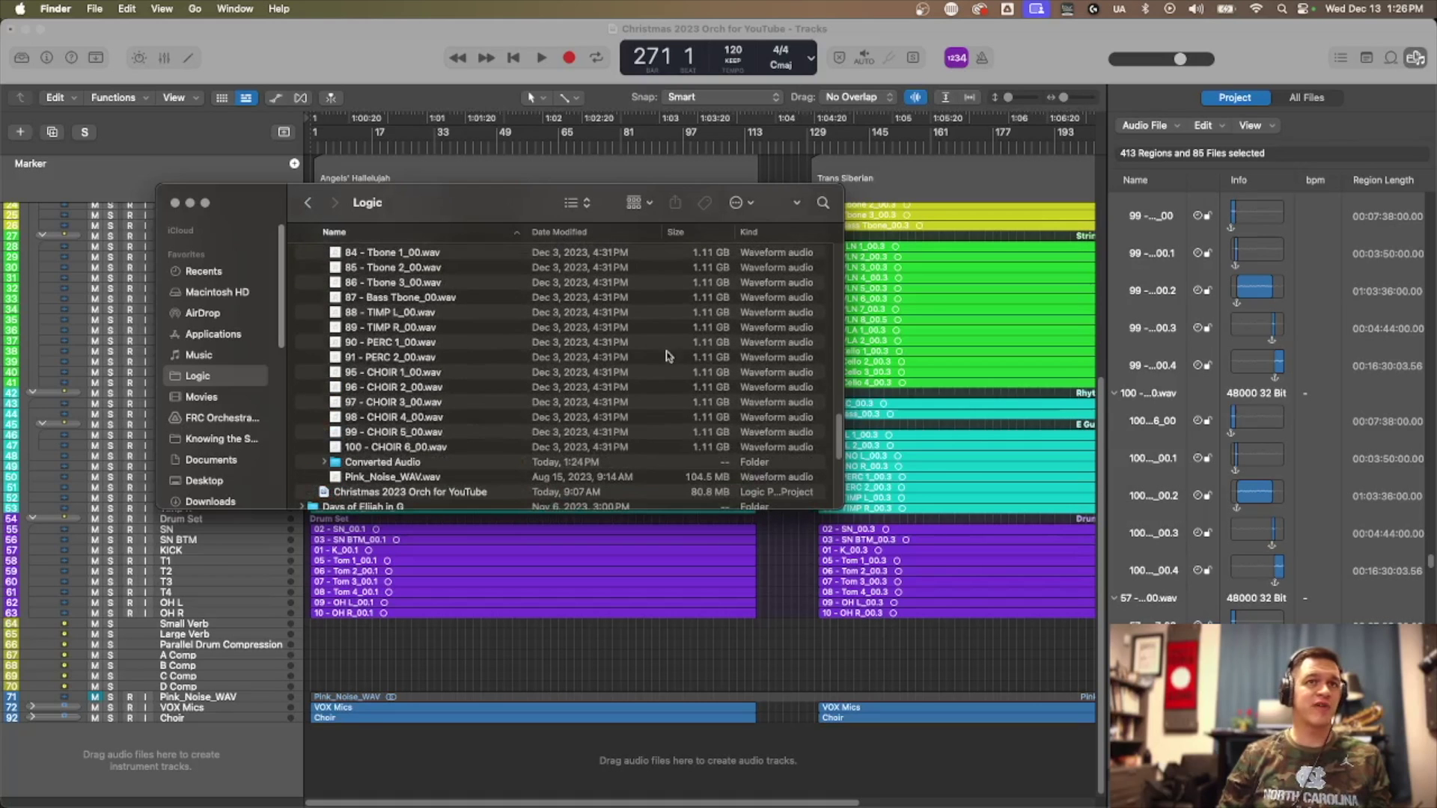
{"action": "left_click", "coordinate": [325, 462]}
{"action": "scroll", "coordinate": [456, 416], "scroll_direction": "down", "scroll_amount": 5}
{"action": "scroll", "coordinate": [501, 404], "scroll_direction": "down", "scroll_amount": 20}
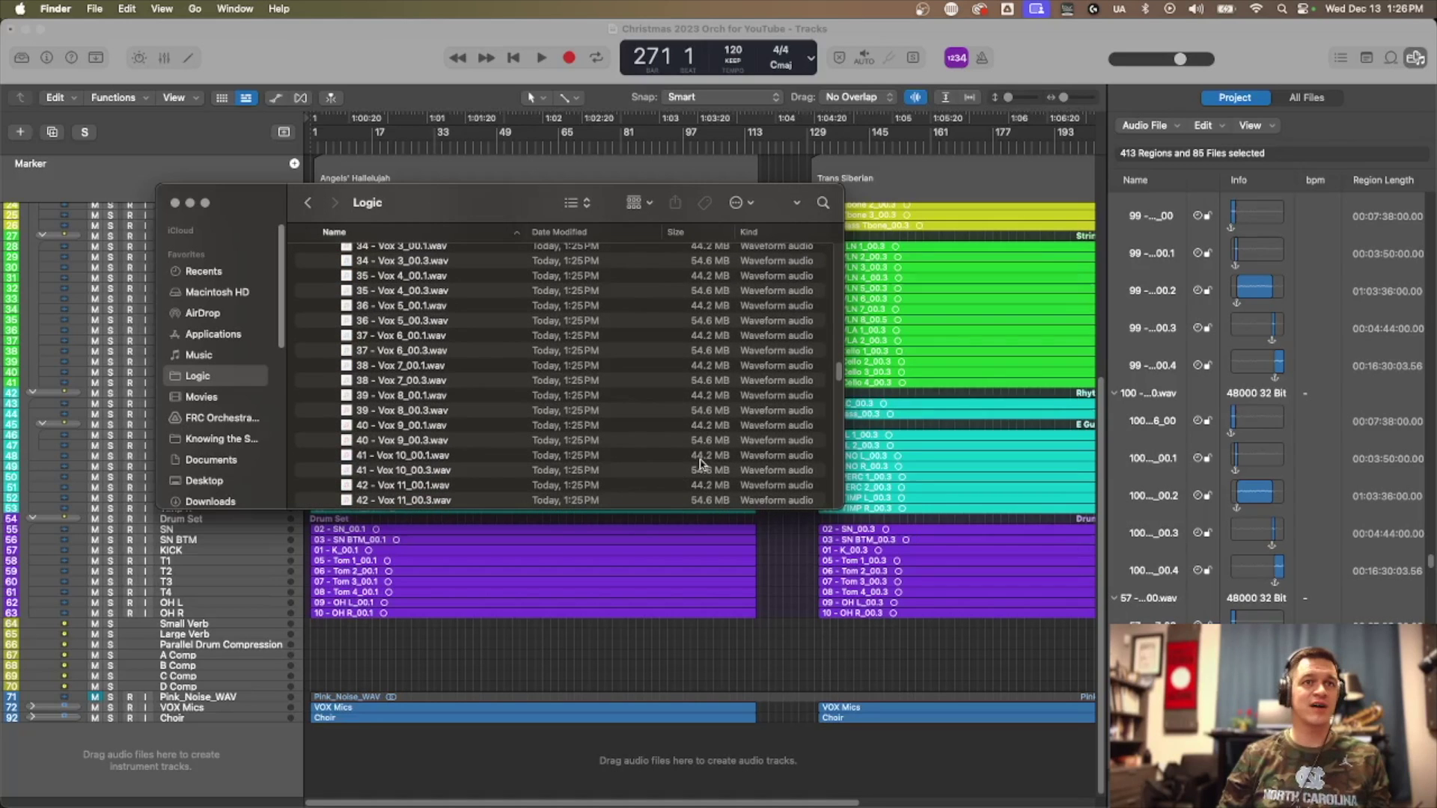
{"action": "scroll", "coordinate": [706, 447], "scroll_direction": "up", "scroll_amount": 20}
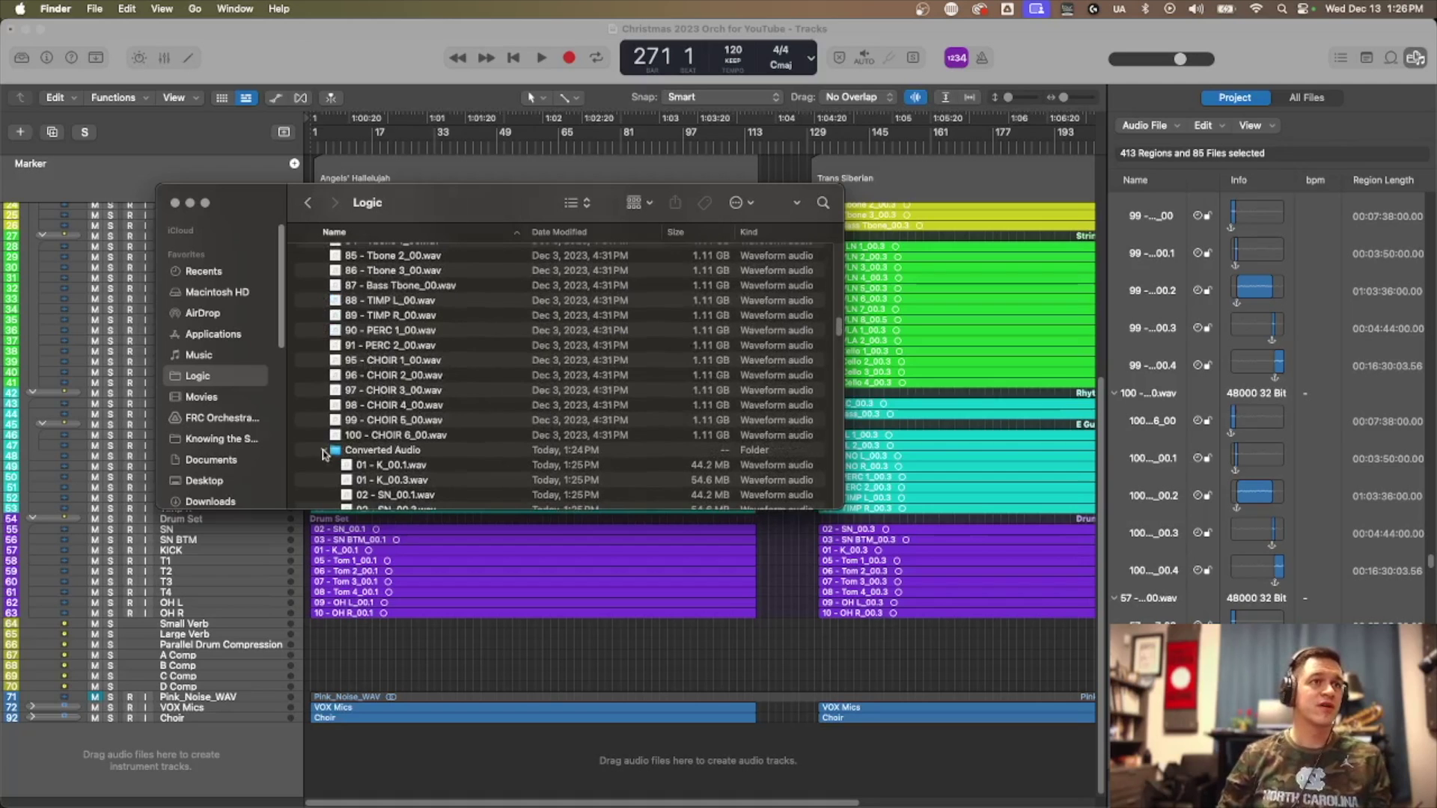
{"action": "left_click", "coordinate": [325, 451]}
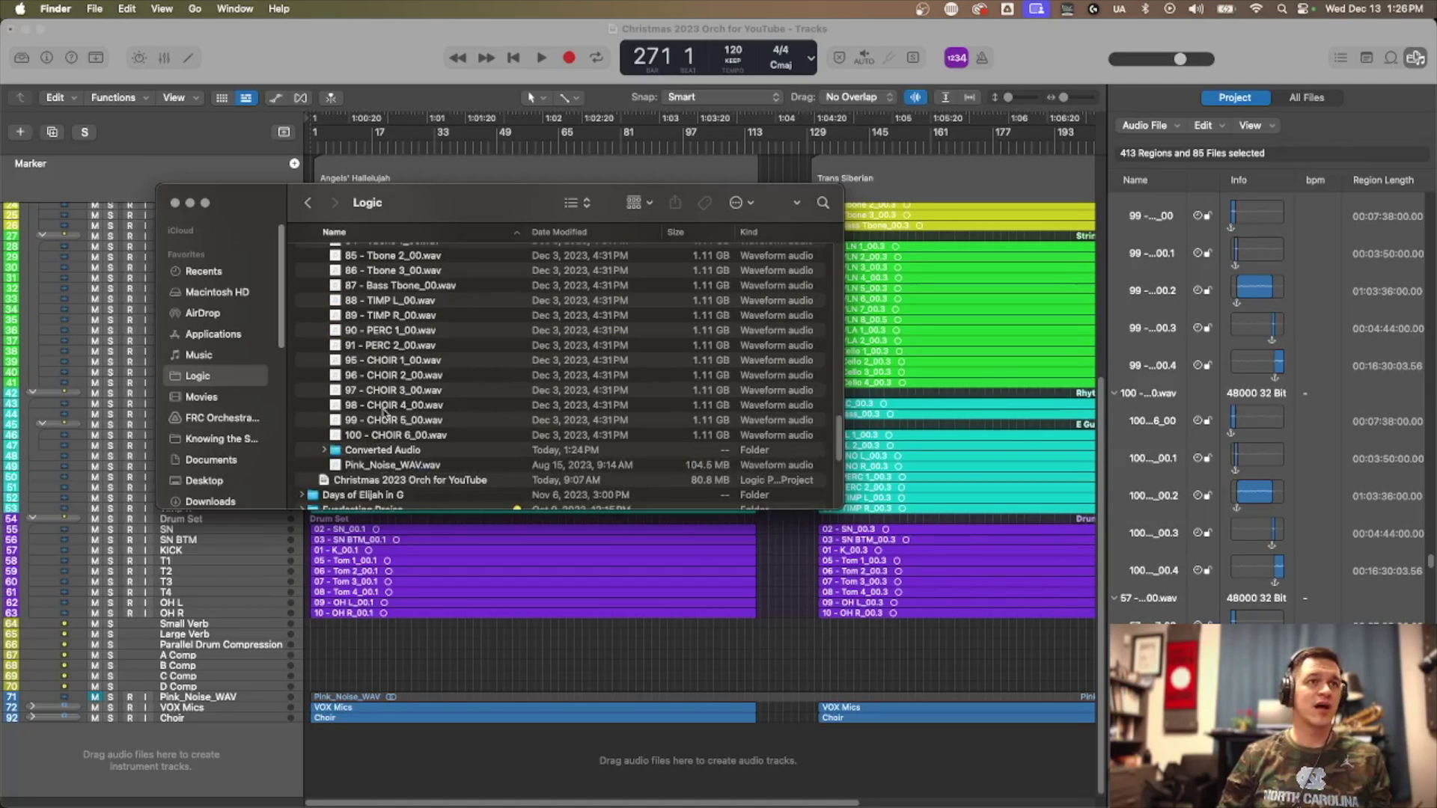
- Switch to Logic Pro and delete all original full-length recordings, starting with 01 - K_00.wav, from the project audio browser, keeping the converted files
{"action": "left_click", "coordinate": [1167, 294]}
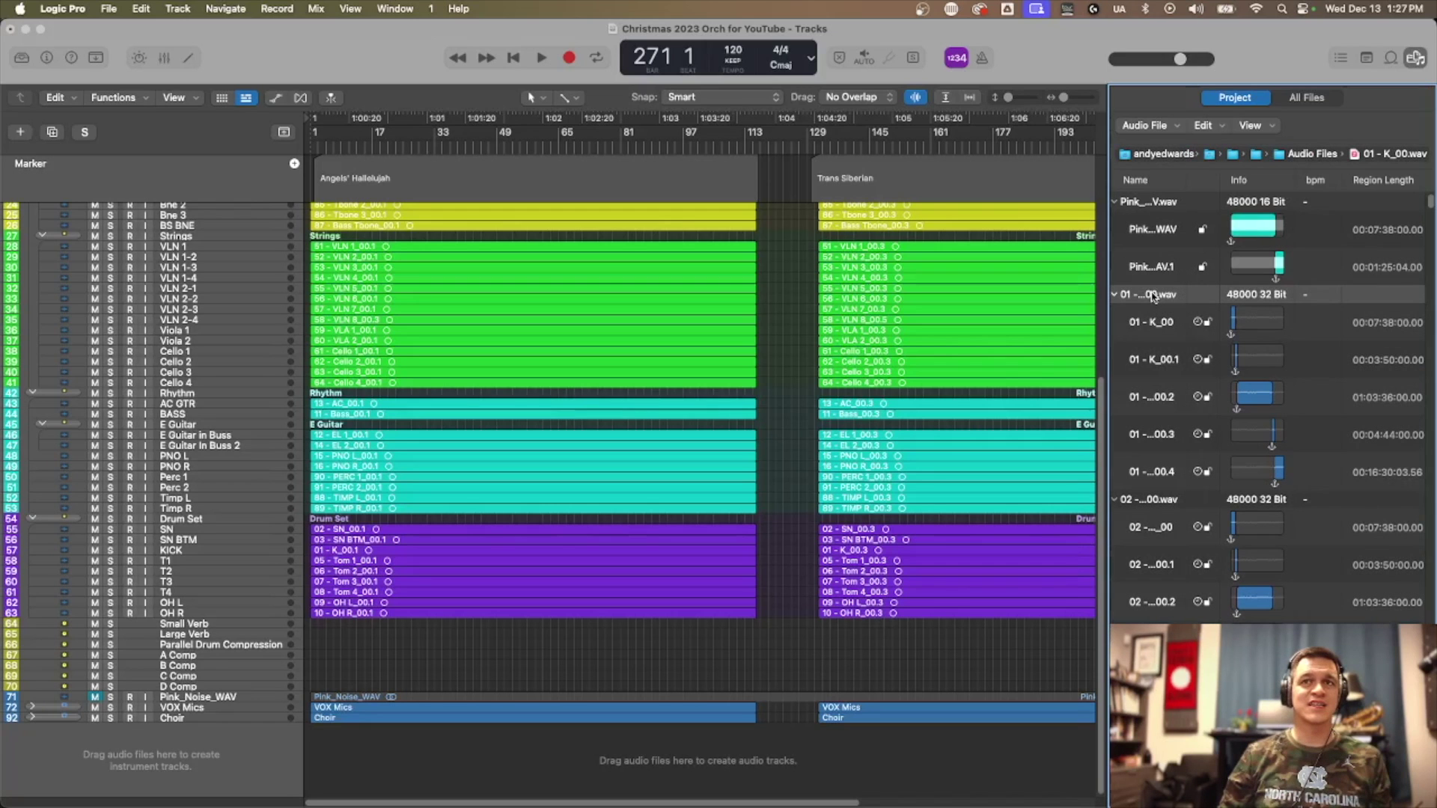
{"action": "scroll", "coordinate": [1152, 296], "scroll_direction": "down", "scroll_amount": 20}
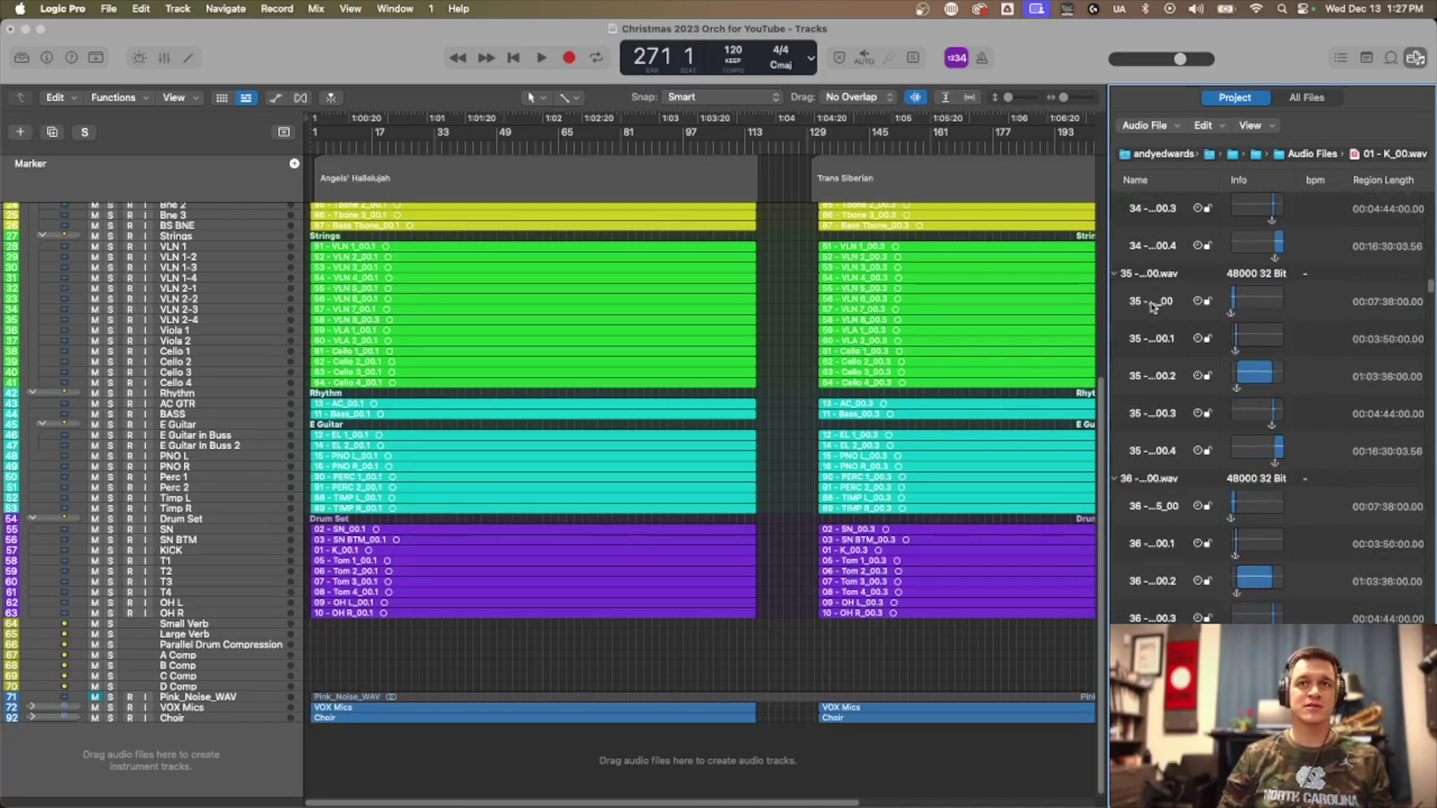
{"action": "scroll", "coordinate": [1170, 338], "scroll_direction": "down", "scroll_amount": 15}
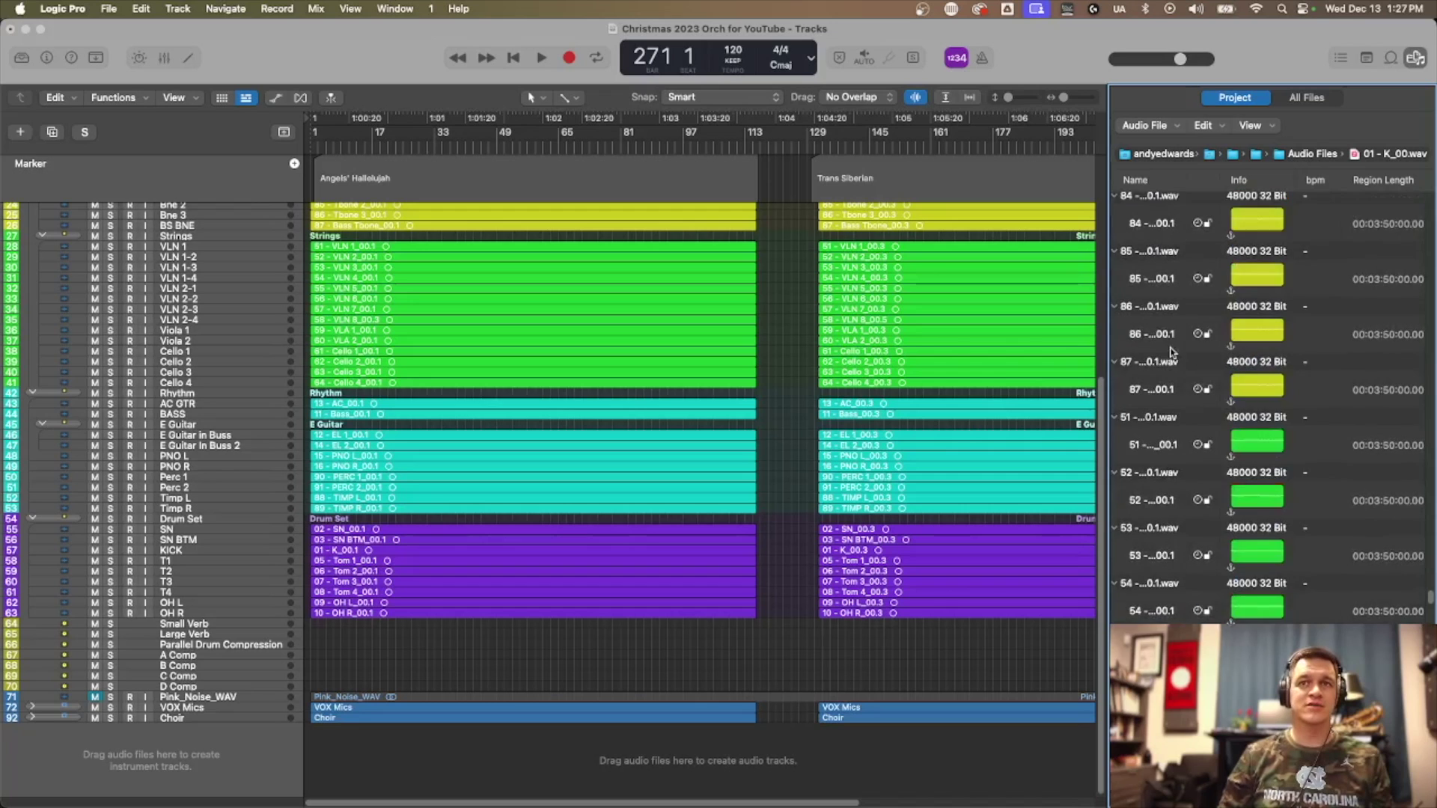
{"action": "scroll", "coordinate": [1167, 533], "scroll_direction": "down", "scroll_amount": 8}
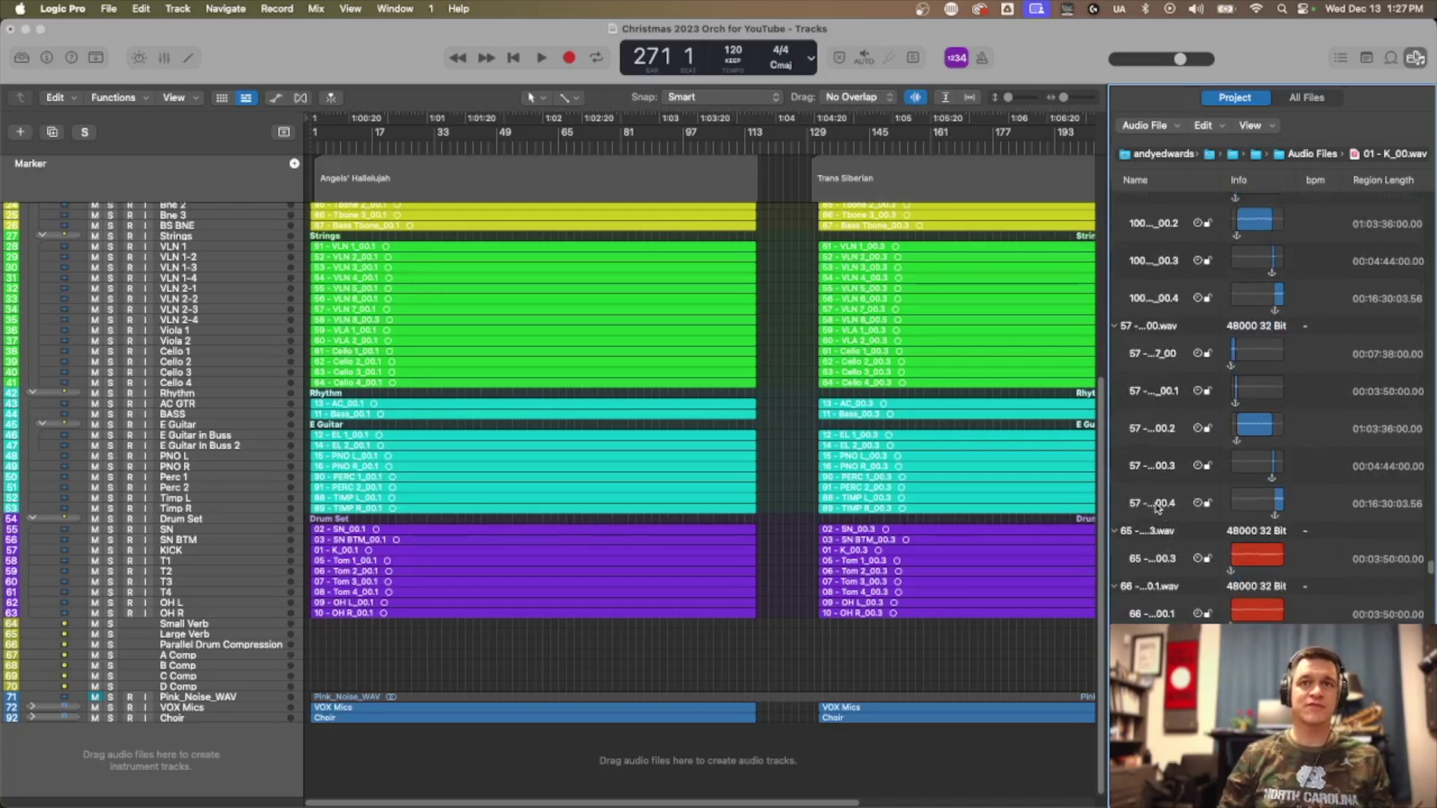
{"action": "key", "text": "super+a"}
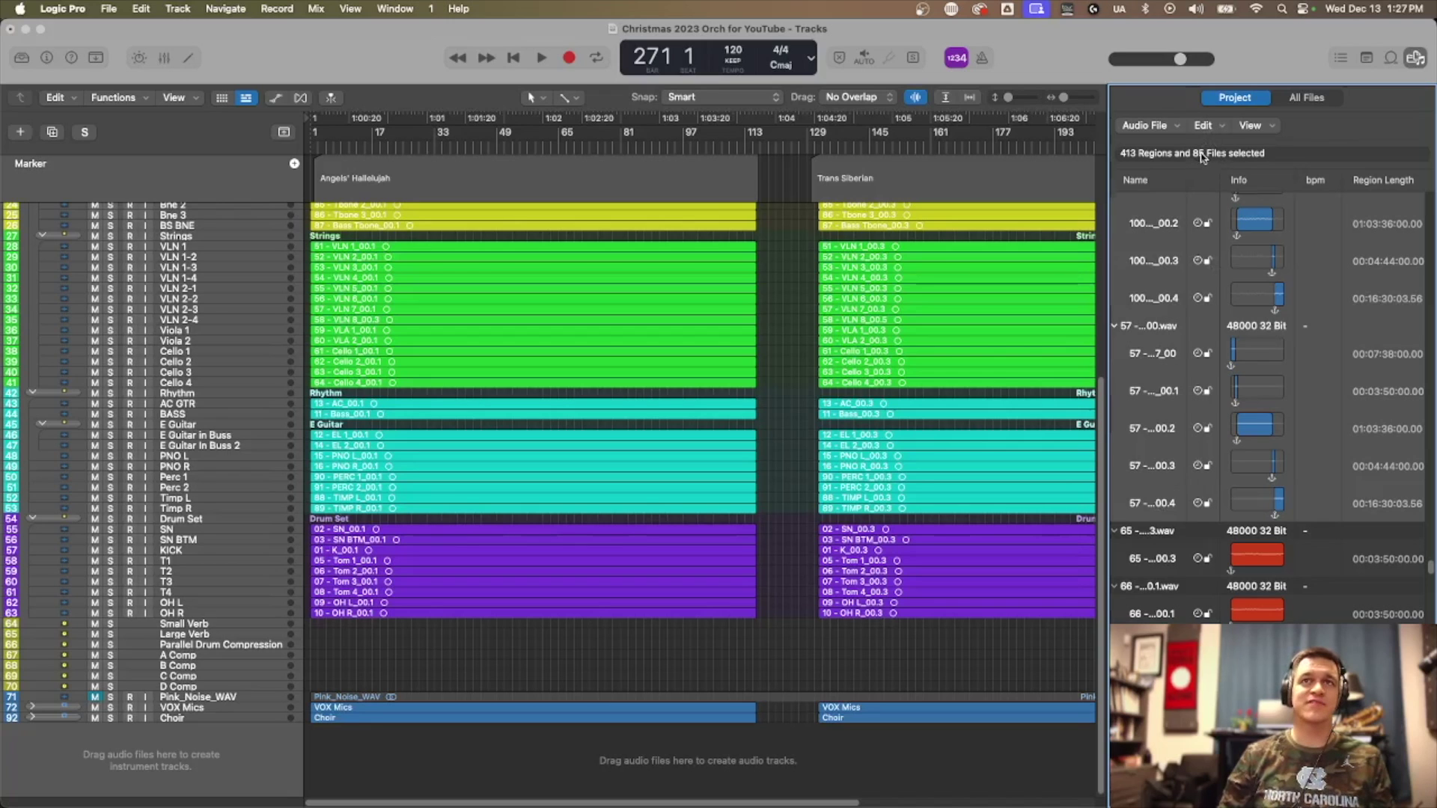
{"action": "left_click", "coordinate": [1210, 129]}
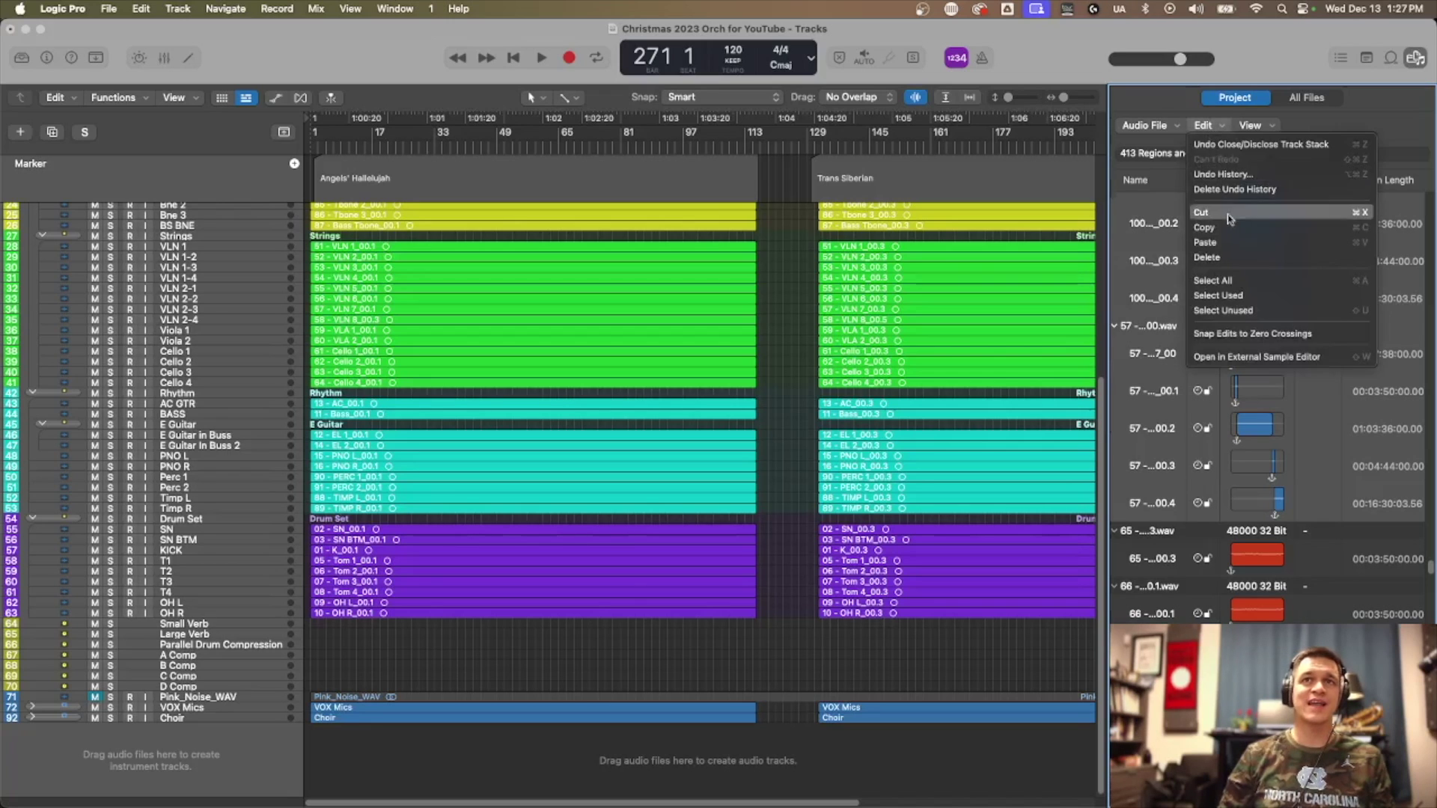
{"action": "left_click", "coordinate": [1231, 258]}
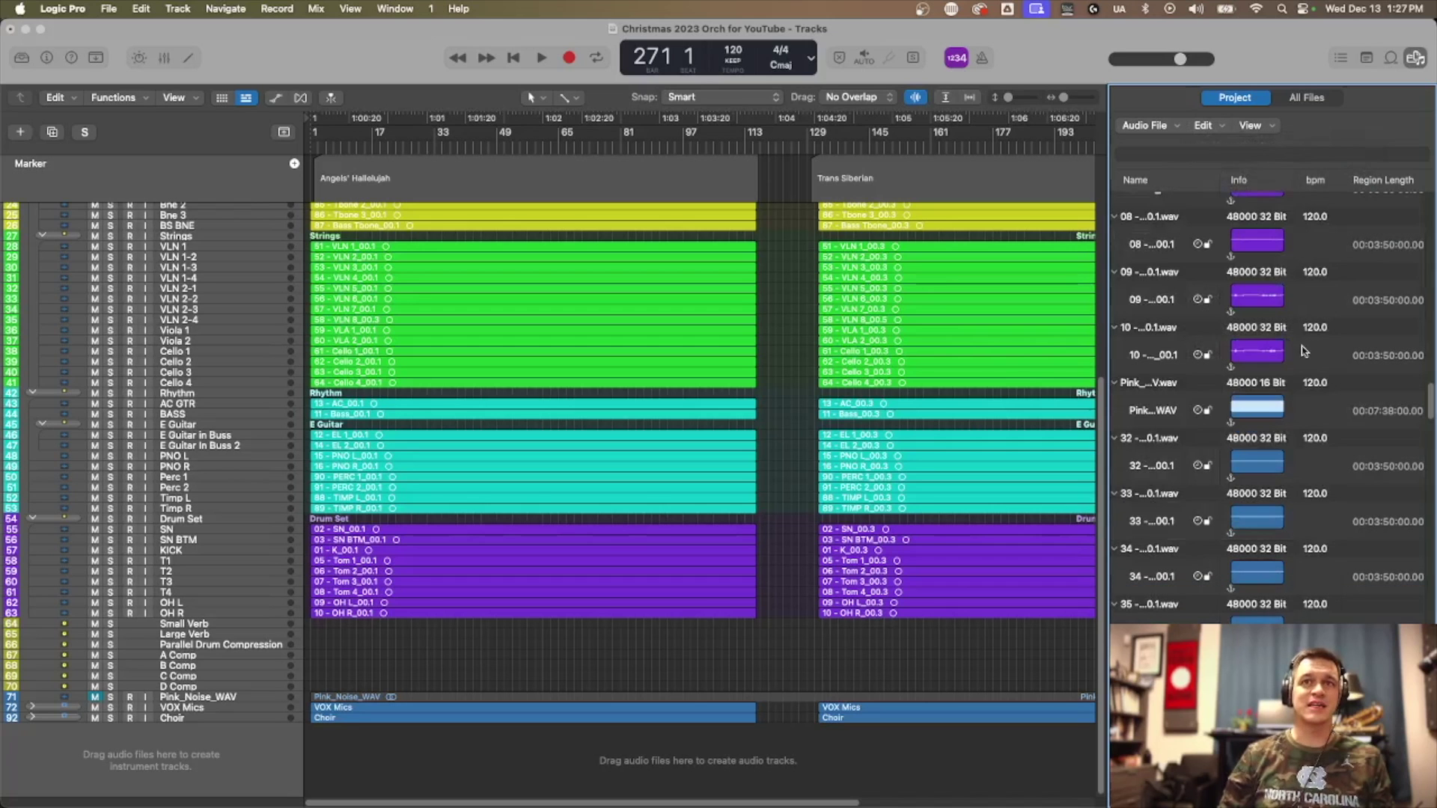
{"action": "scroll", "coordinate": [1307, 350], "scroll_direction": "down", "scroll_amount": 15}
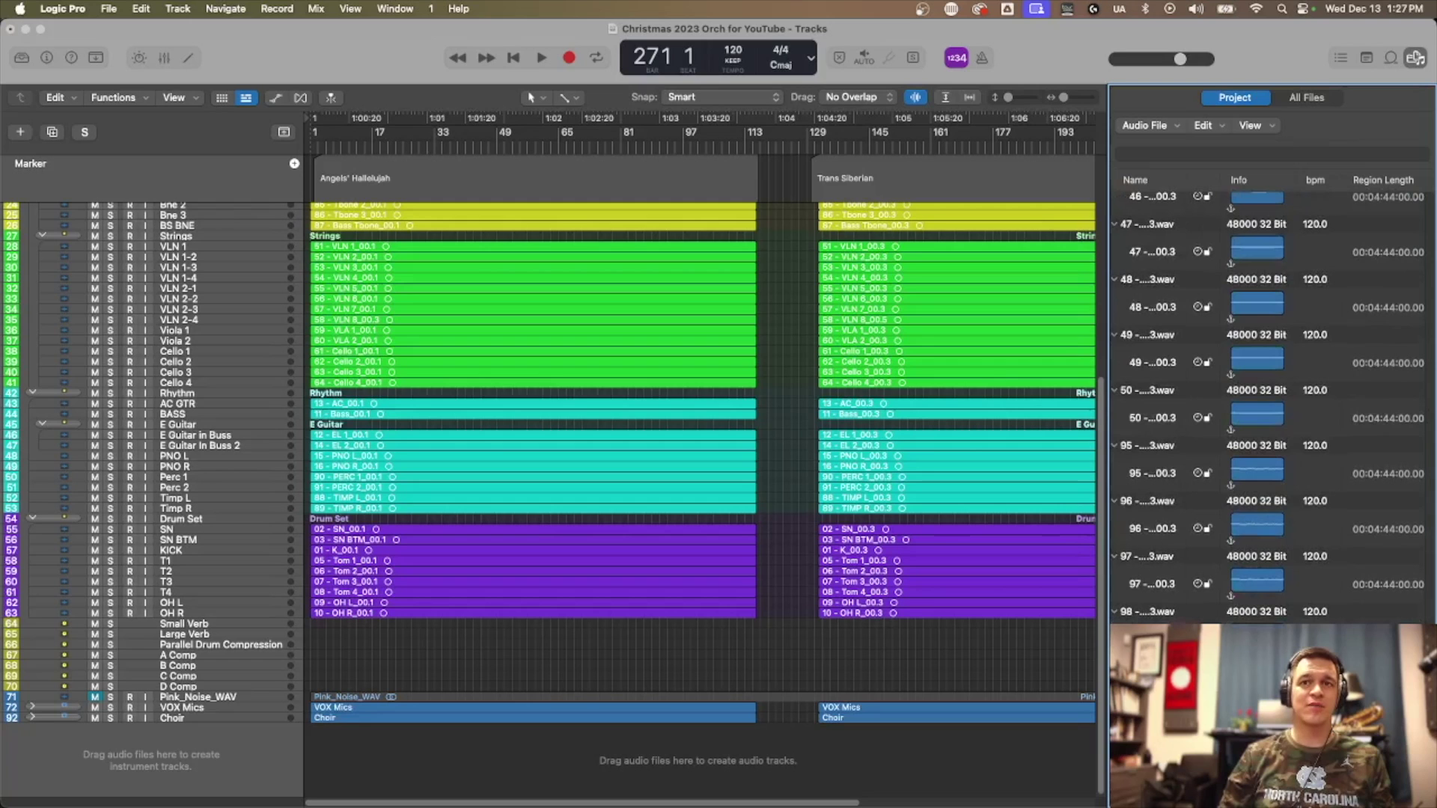
{"action": "scroll", "coordinate": [1314, 442], "scroll_direction": "up", "scroll_amount": 1}
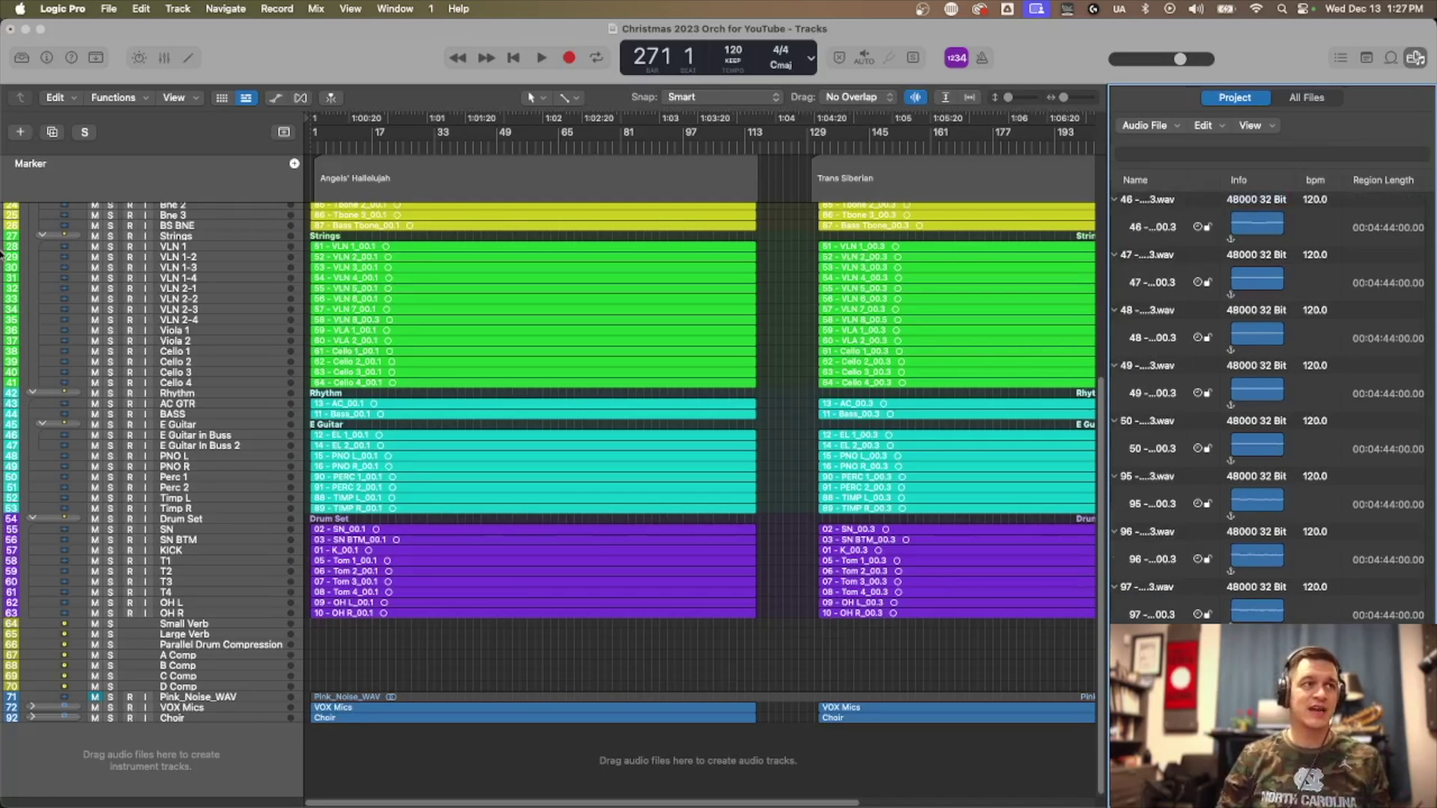
- Switch to Finder and move the original WAV files from 01 - K_00.wav through 100 - CHOIR 6_00.wav in Audio Files to the Trash
{"action": "mouse_move", "coordinate": [8, 190]}
{"action": "left_click", "coordinate": [19, 32]}
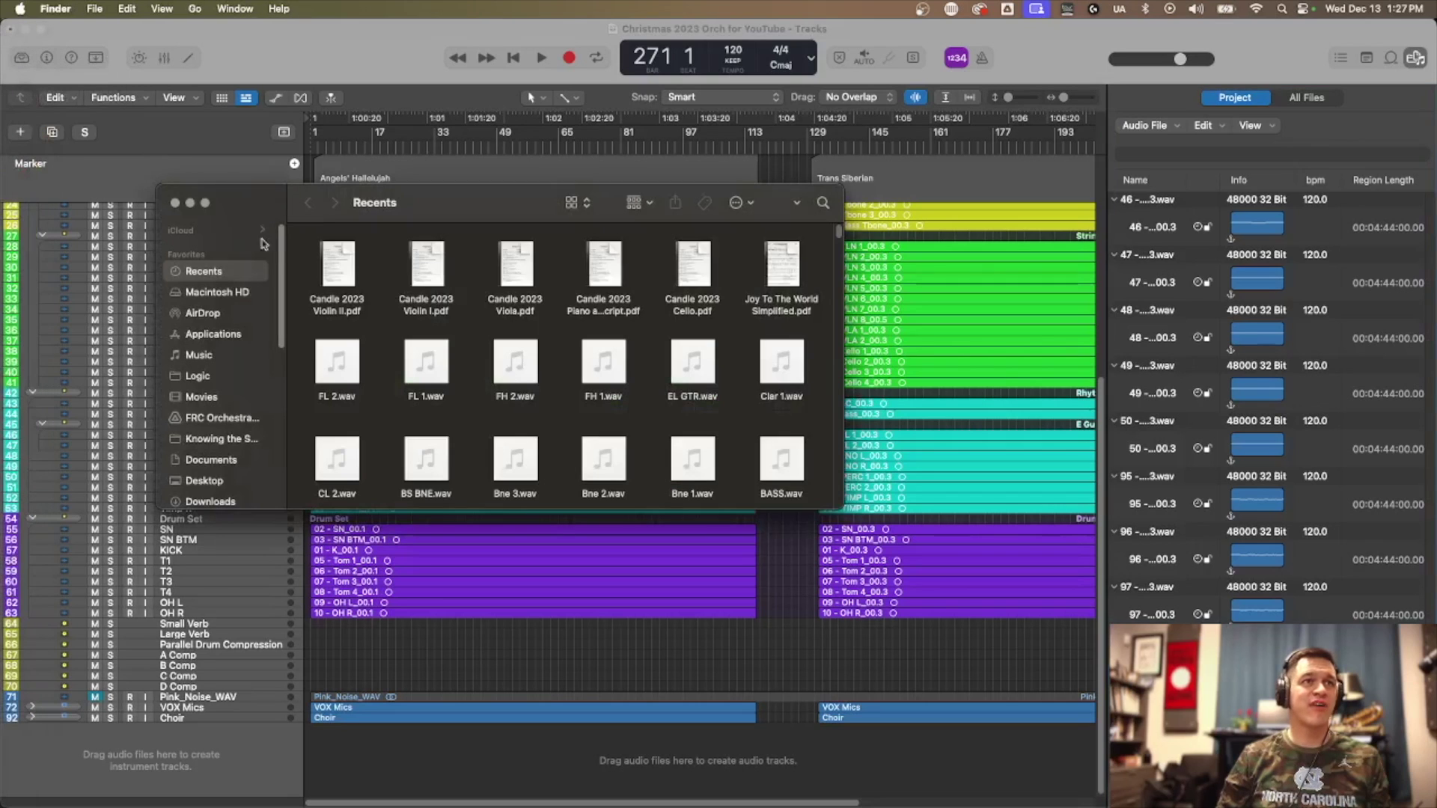
{"action": "left_click", "coordinate": [211, 372]}
{"action": "scroll", "coordinate": [366, 449], "scroll_direction": "up", "scroll_amount": 20}
{"action": "scroll", "coordinate": [366, 424], "scroll_direction": "down", "scroll_amount": 5}
{"action": "scroll", "coordinate": [399, 352], "scroll_direction": "up", "scroll_amount": 5}
{"action": "left_click", "coordinate": [402, 346]}
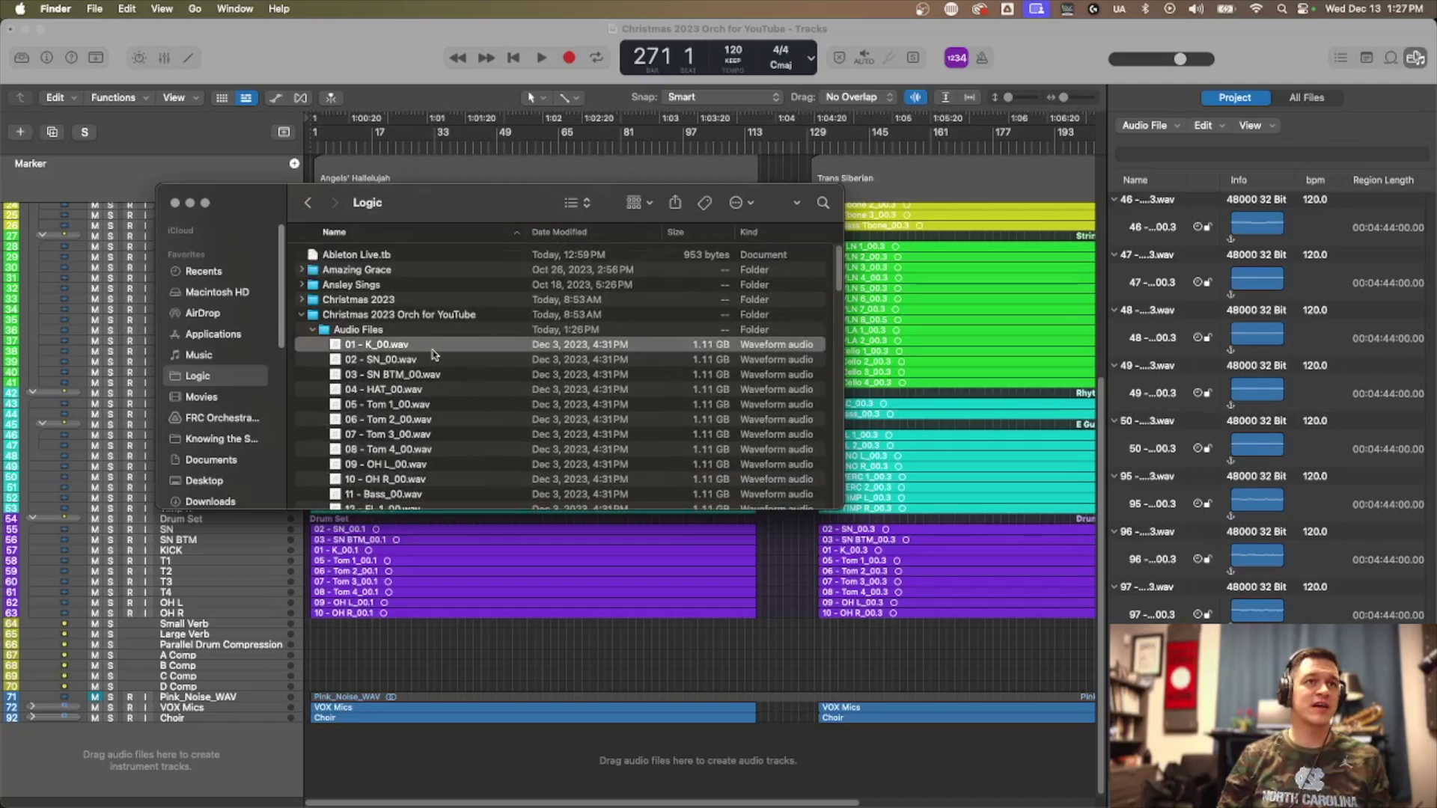
{"action": "scroll", "coordinate": [419, 352], "scroll_direction": "down", "scroll_amount": 20}
{"action": "scroll", "coordinate": [434, 350], "scroll_direction": "up", "scroll_amount": 1}
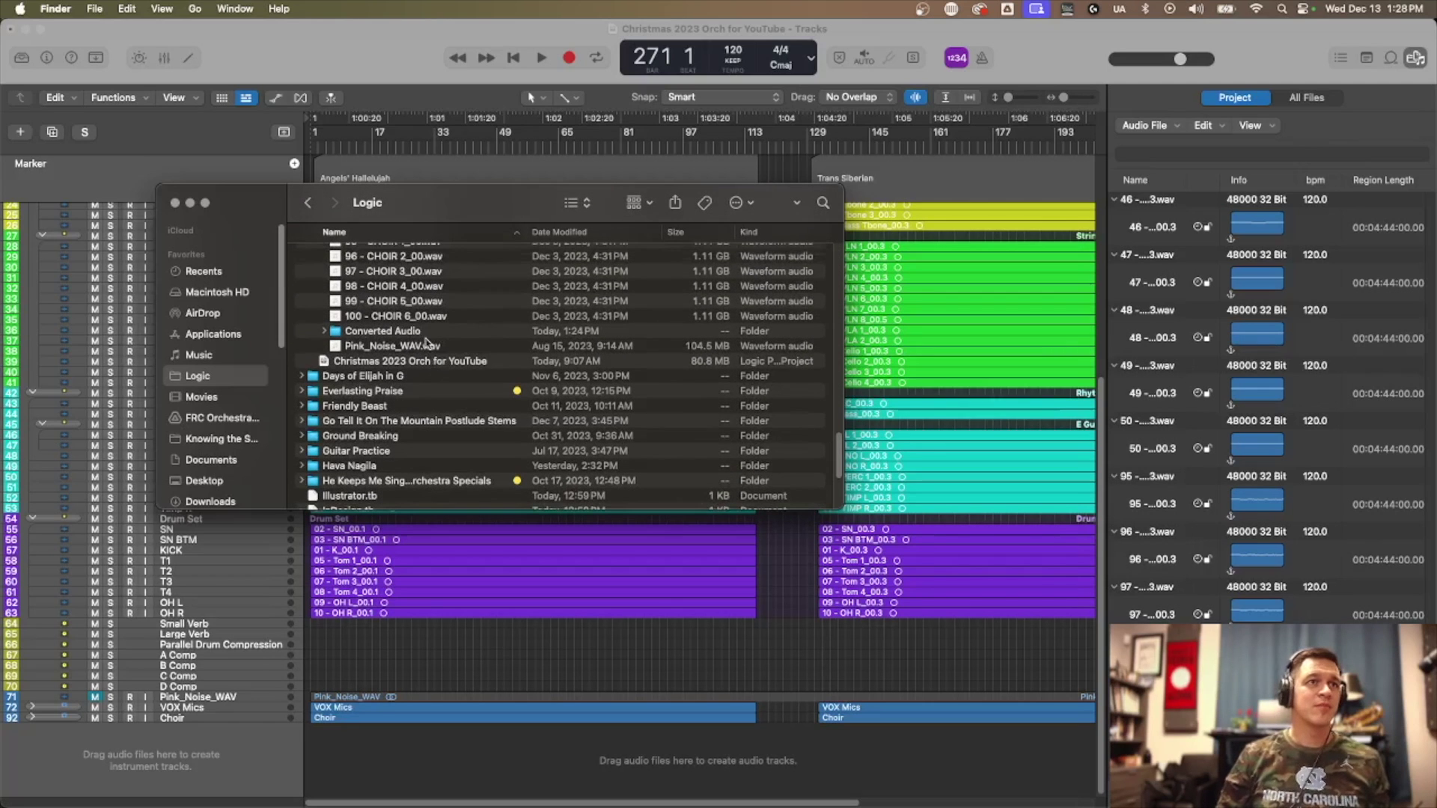
{"action": "left_click", "coordinate": [440, 321], "text": "shift"}
{"action": "right_click", "coordinate": [442, 320]}
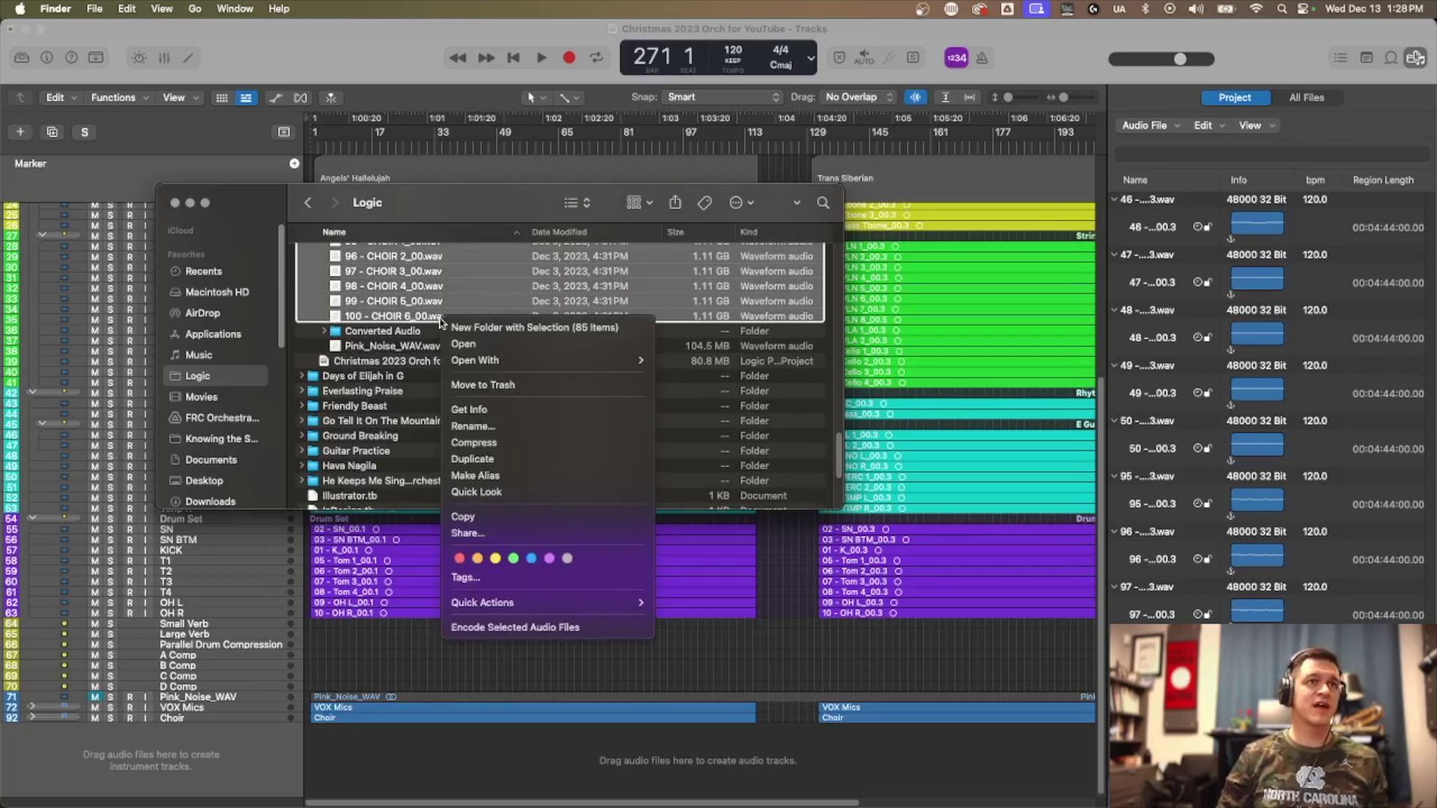
{"action": "left_click", "coordinate": [492, 389]}
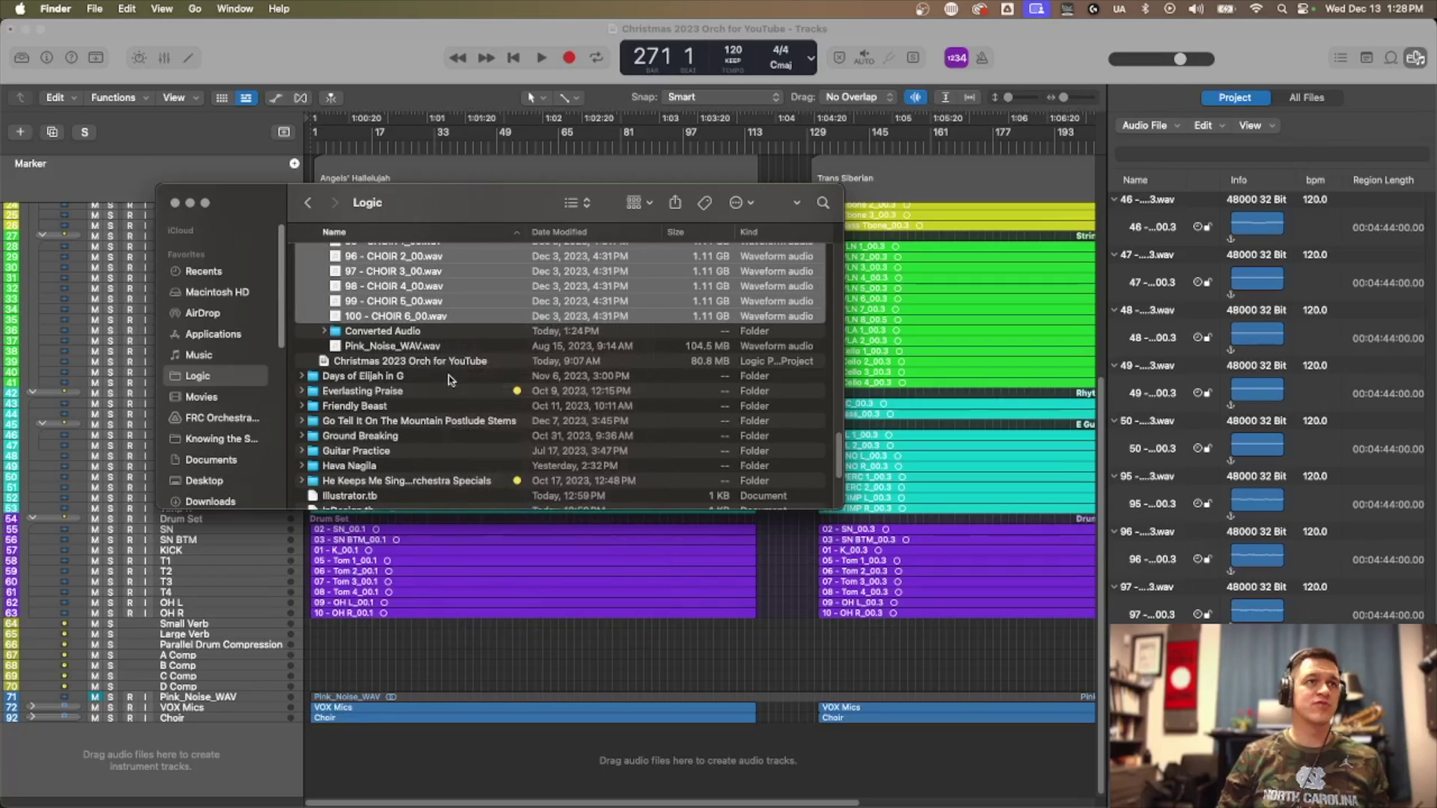
- Check what remains in Audio Files, collapse the Christmas 2023 Orch for YouTube project folder and close the Finder window
{"action": "scroll", "coordinate": [361, 335], "scroll_direction": "up", "scroll_amount": 10}
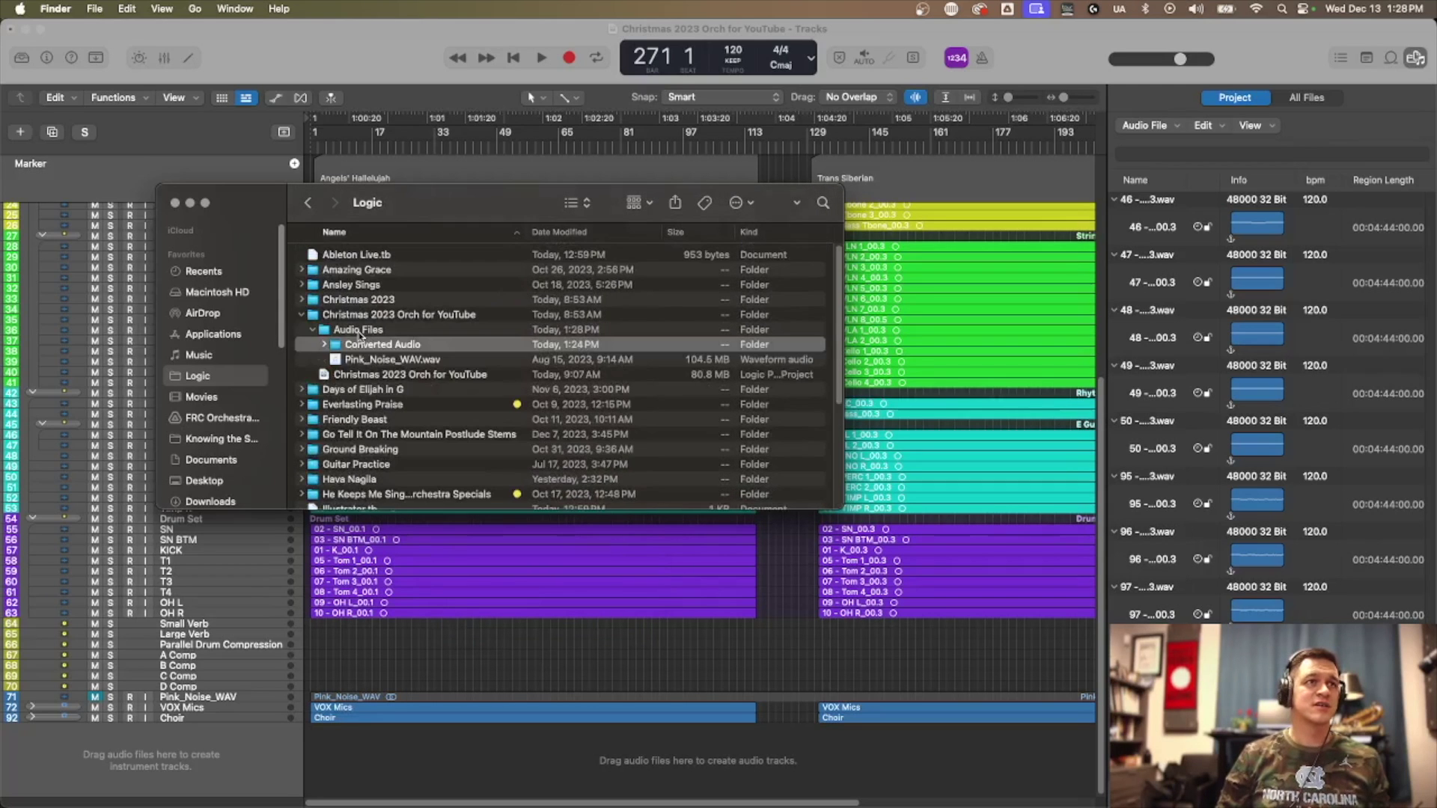
{"action": "left_click", "coordinate": [325, 345]}
{"action": "left_click", "coordinate": [325, 344]}
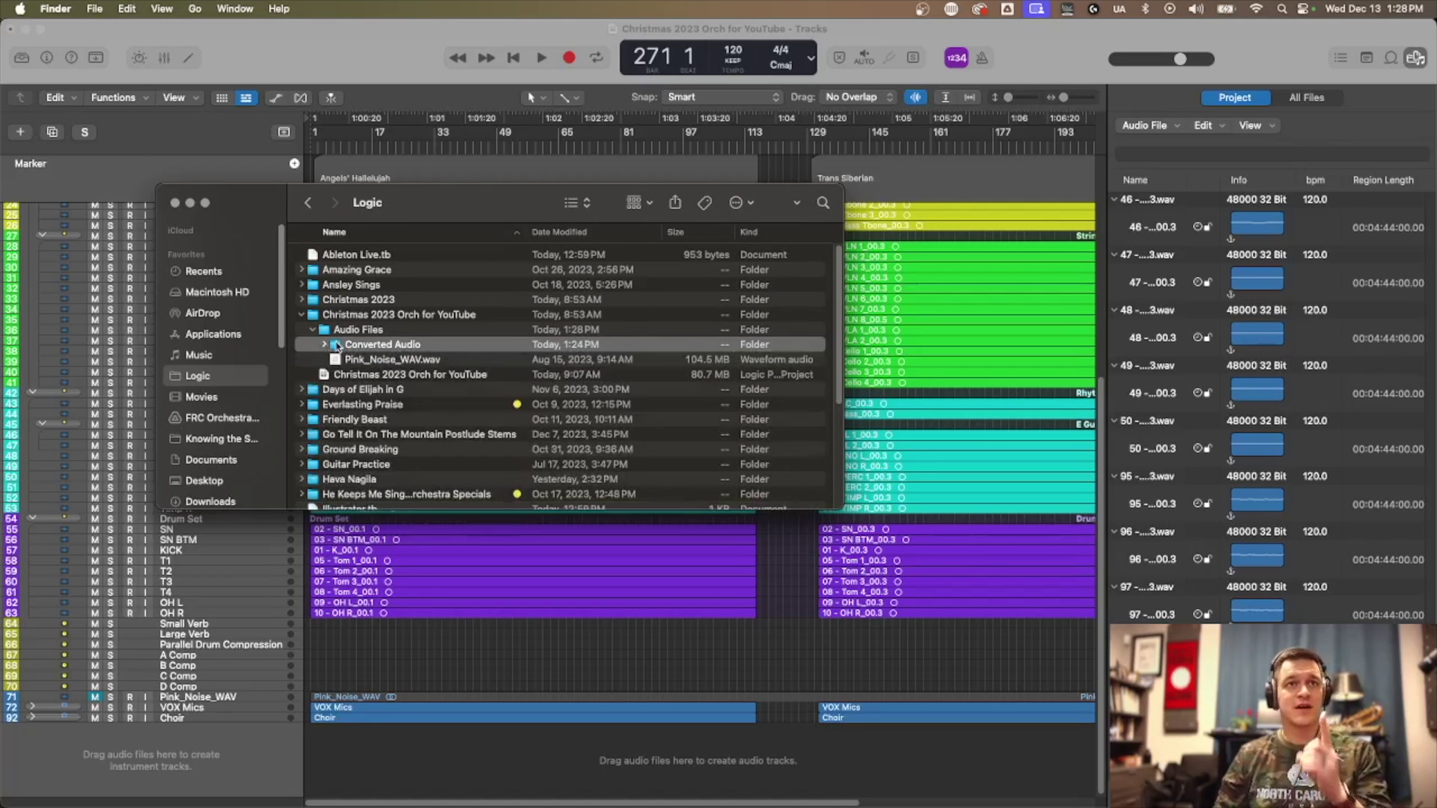
{"action": "left_click", "coordinate": [327, 332]}
{"action": "left_click", "coordinate": [313, 330]}
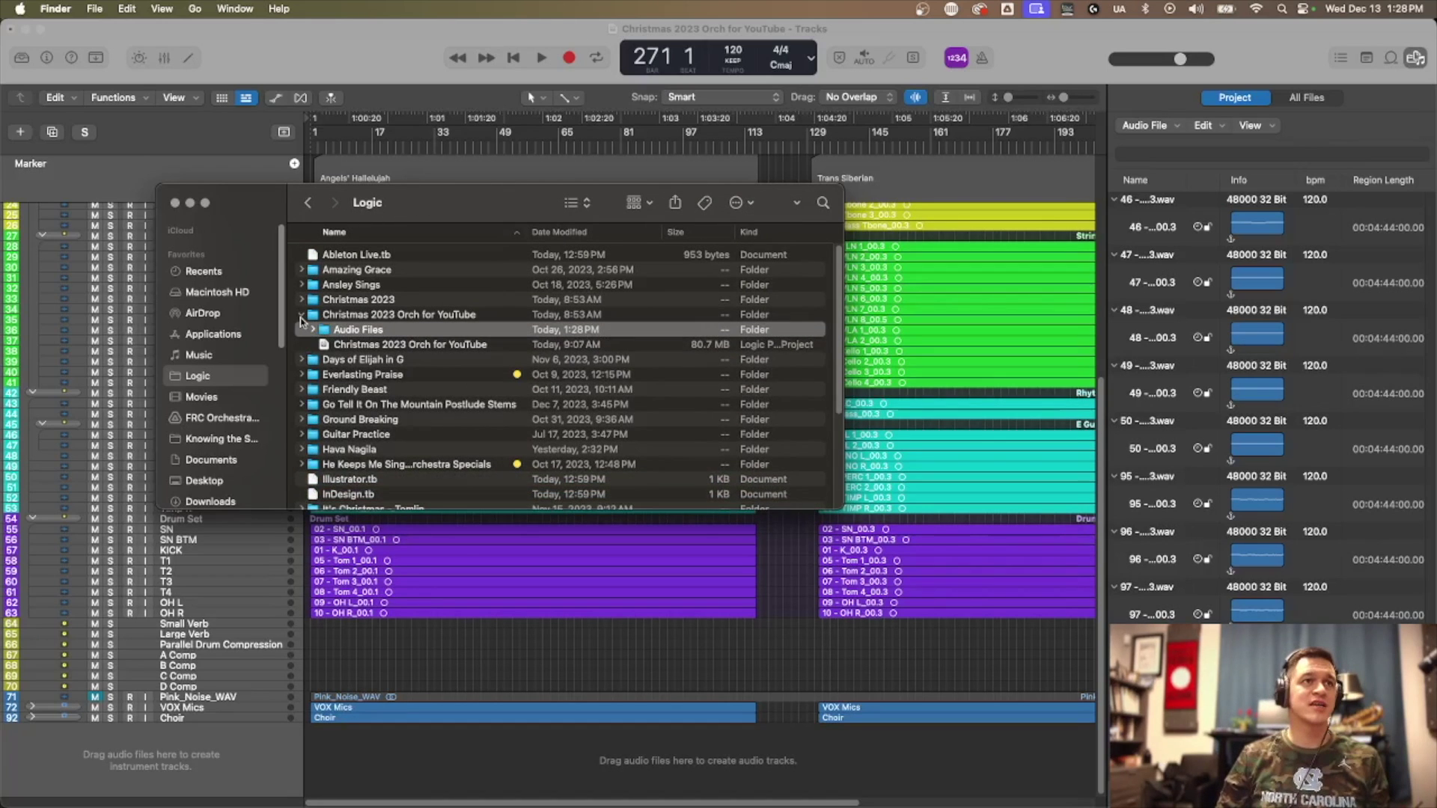
{"action": "left_click", "coordinate": [301, 315]}
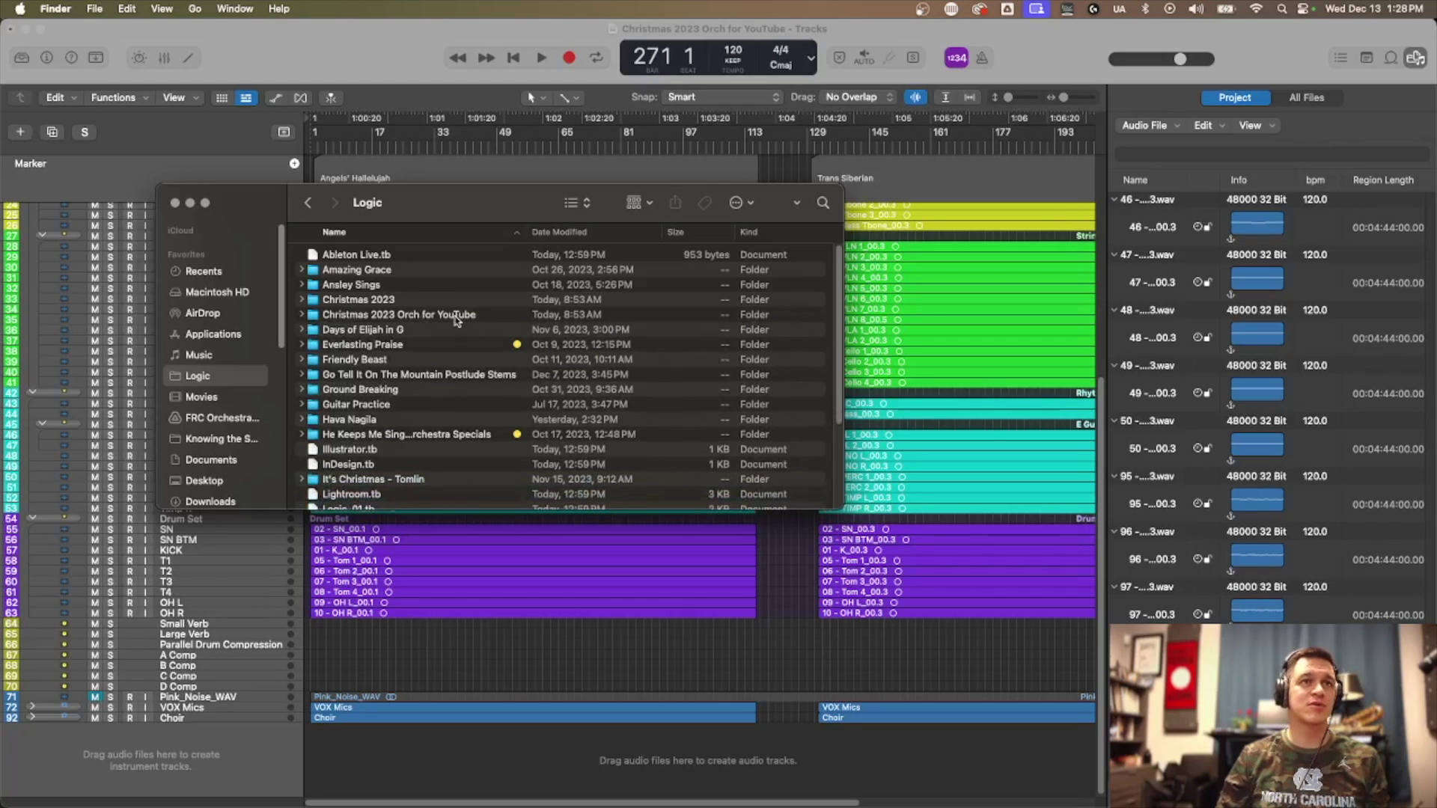
{"action": "left_click", "coordinate": [174, 203]}
- Switch back to Logic Pro, check the audio browser and the tracks of both songs, and save the project
{"action": "scroll", "coordinate": [1161, 331], "scroll_direction": "up", "scroll_amount": 15}
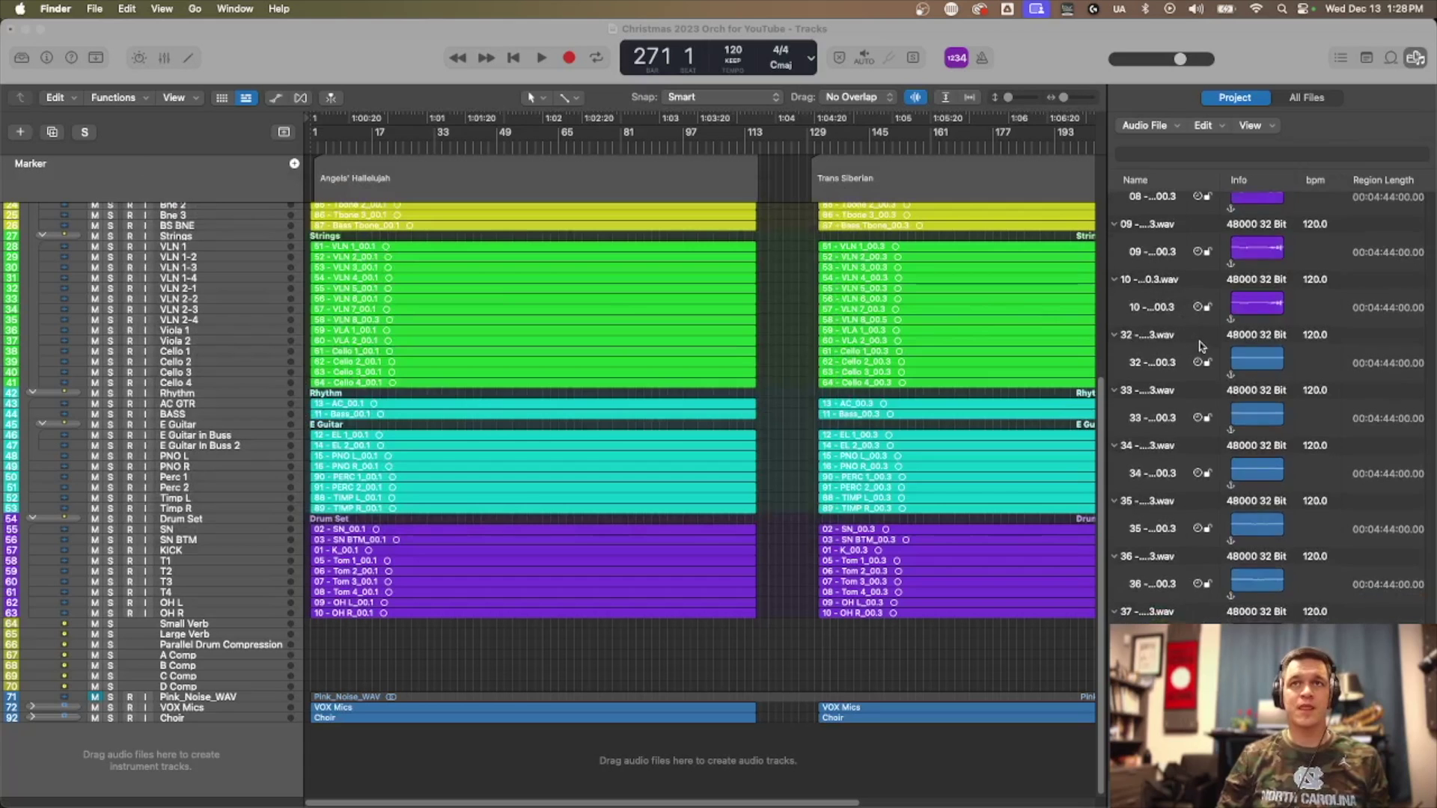
{"action": "scroll", "coordinate": [722, 337], "scroll_direction": "right", "scroll_amount": 2}
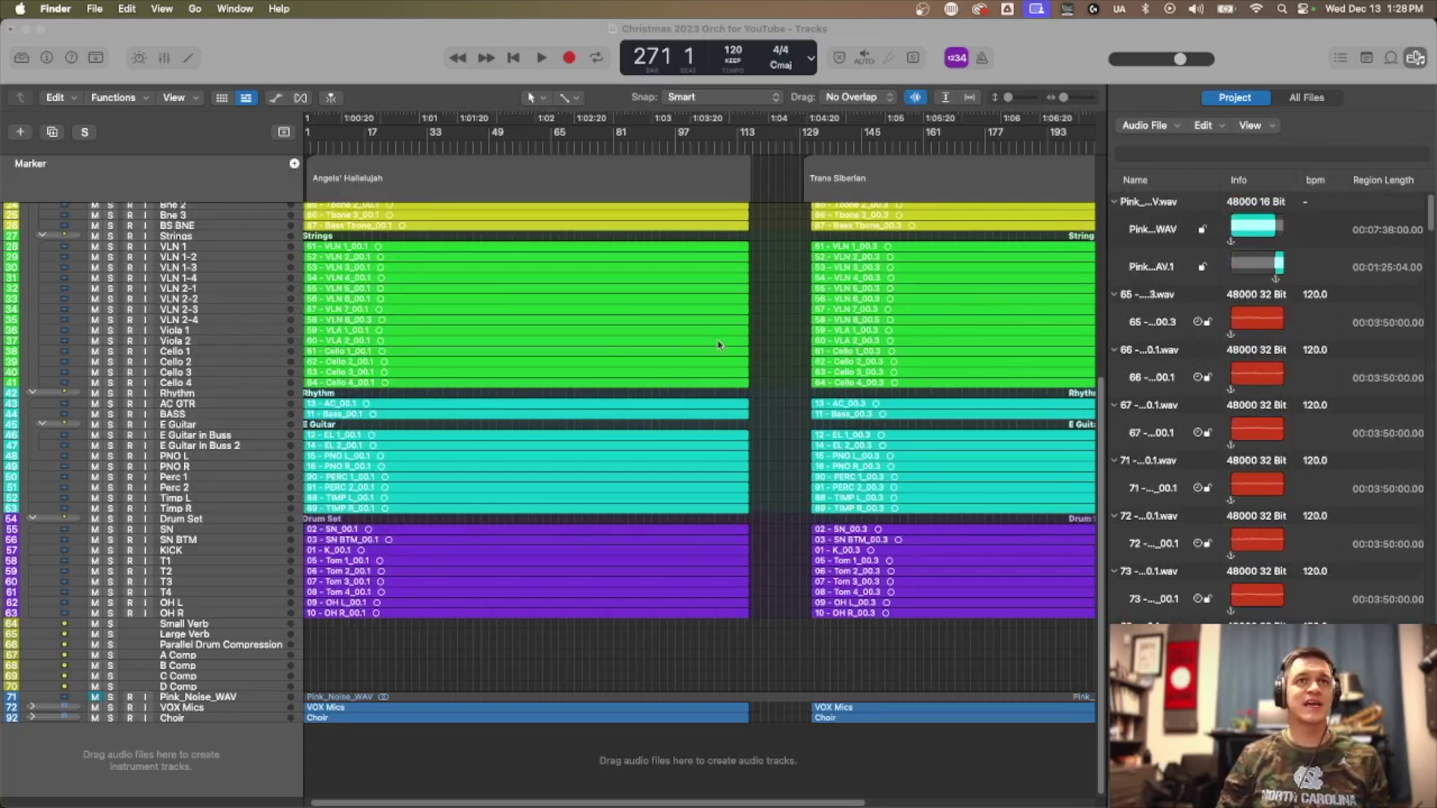
{"action": "scroll", "coordinate": [722, 337], "scroll_direction": "up", "scroll_amount": 10}
{"action": "scroll", "coordinate": [604, 319], "scroll_direction": "right", "scroll_amount": 6}
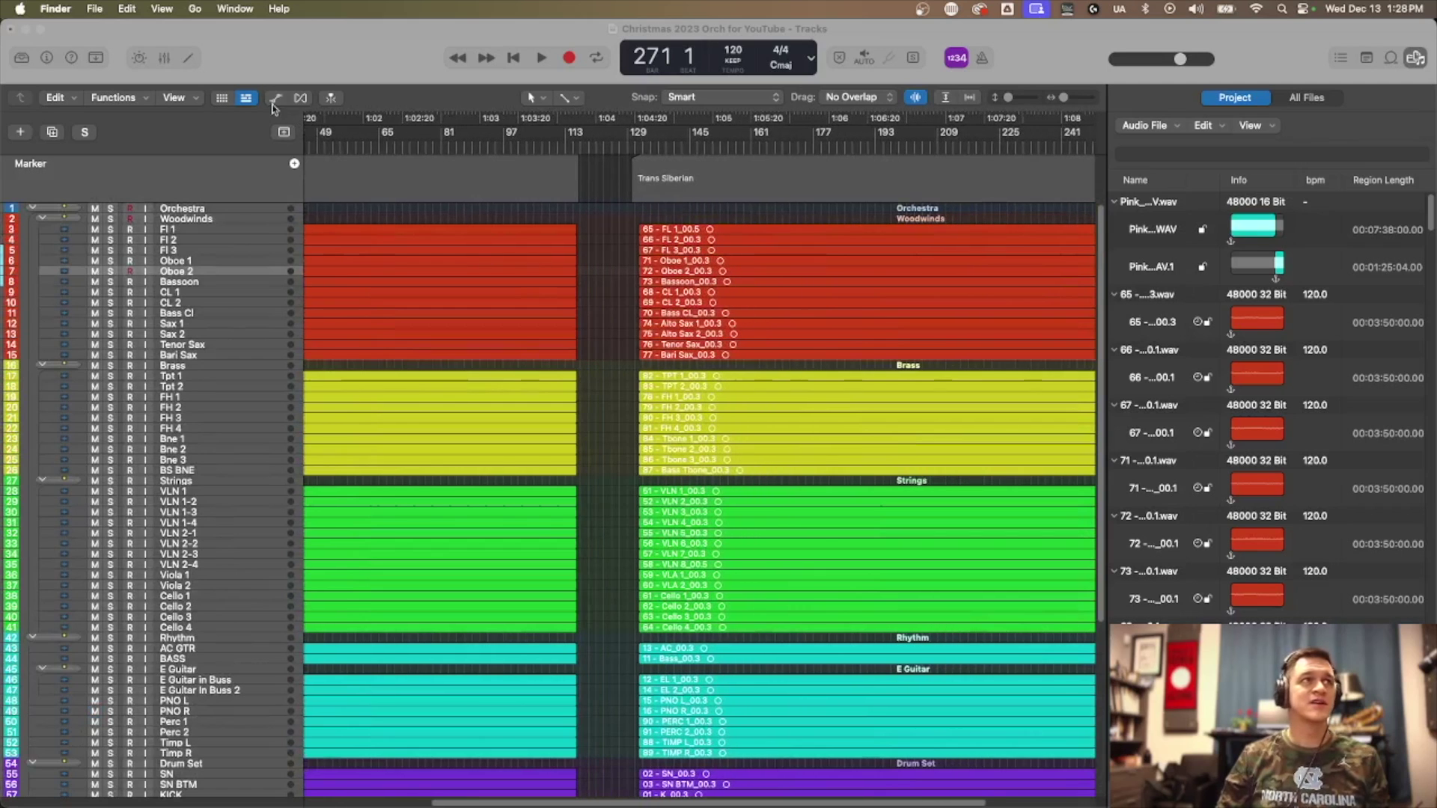
{"action": "left_click", "coordinate": [95, 8]}
{"action": "left_click", "coordinate": [423, 37]}
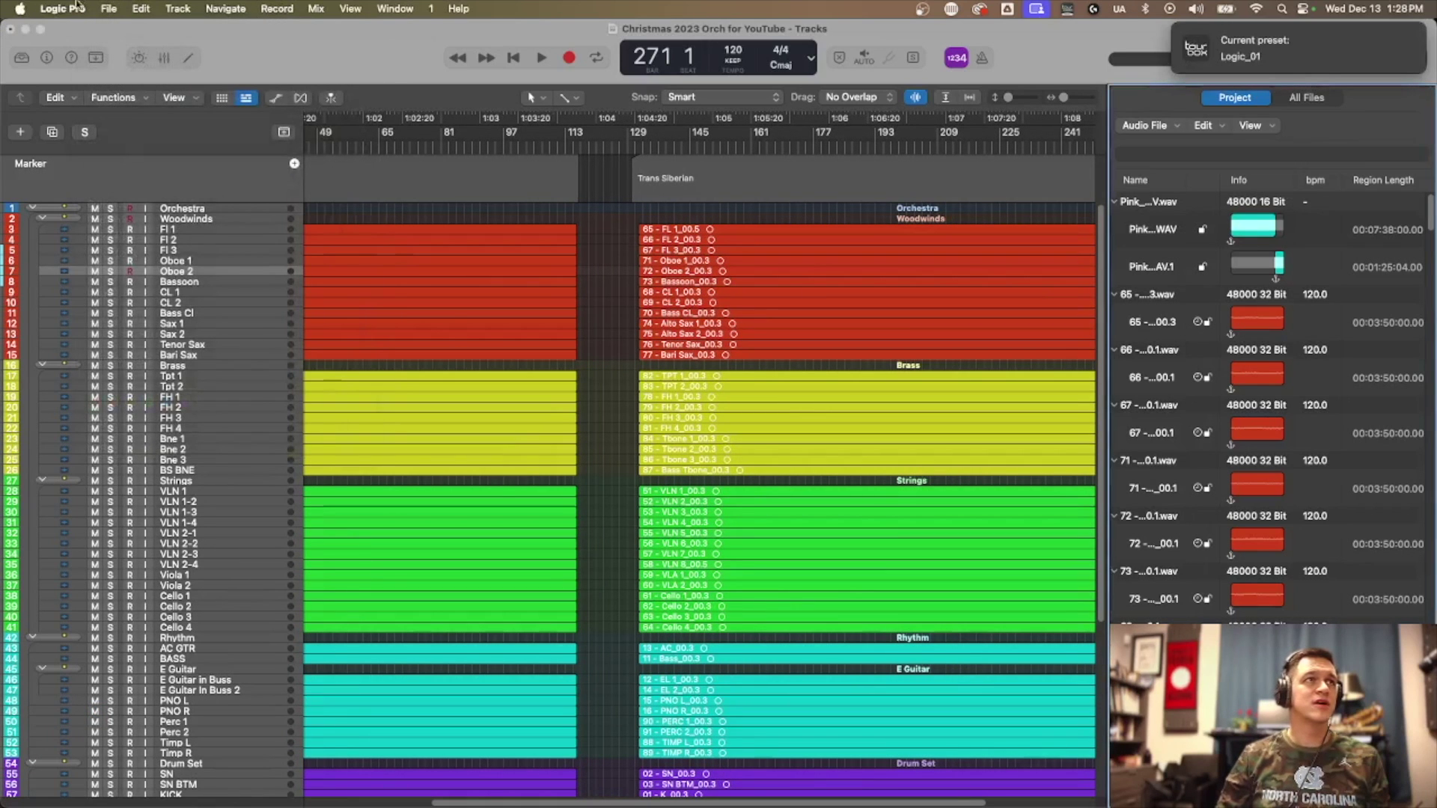
{"action": "left_click", "coordinate": [113, 9]}
{"action": "left_click", "coordinate": [119, 137]}
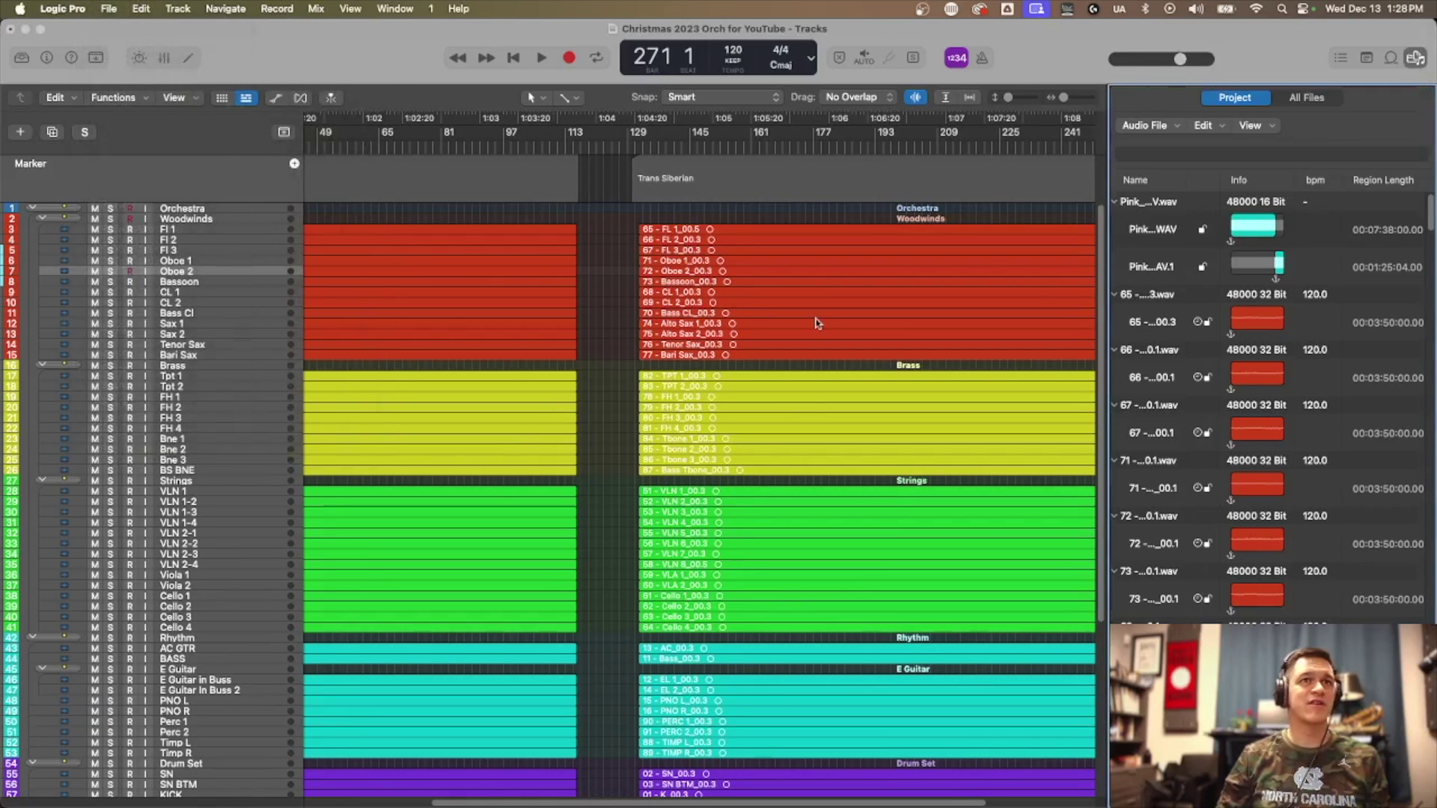
{"action": "scroll", "coordinate": [866, 353], "scroll_direction": "down", "scroll_amount": 5}
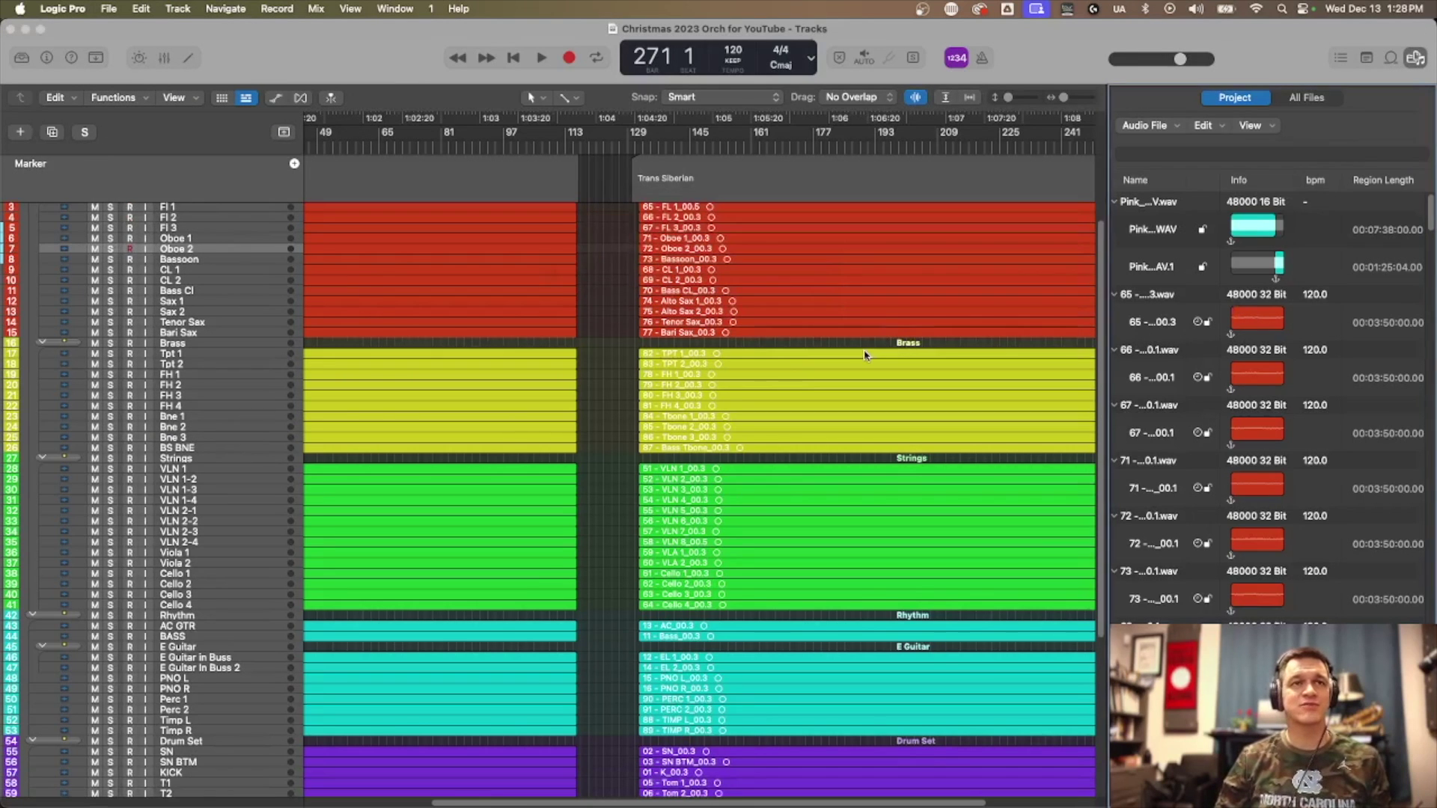
{"action": "scroll", "coordinate": [866, 354], "scroll_direction": "up", "scroll_amount": 5}
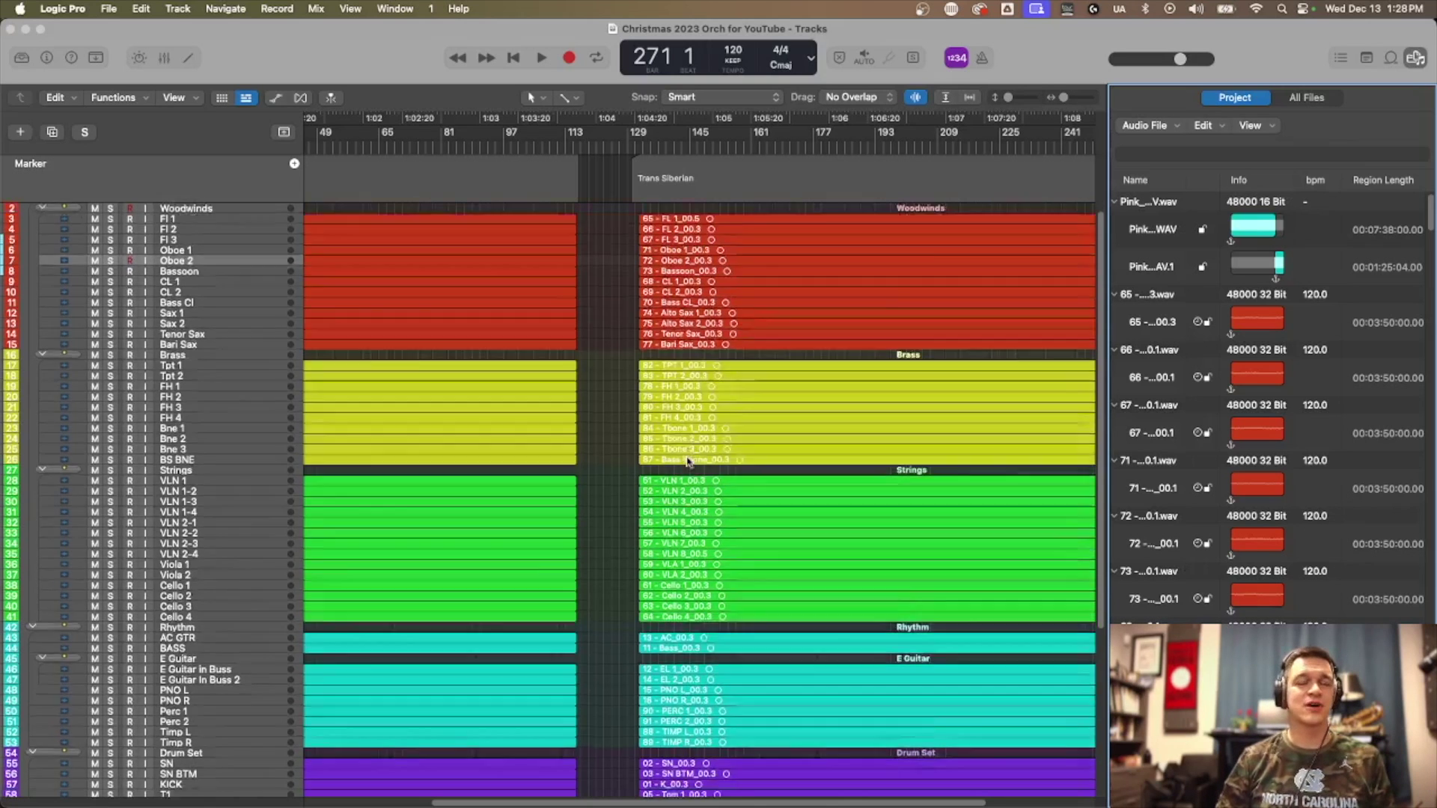
{"action": "scroll", "coordinate": [688, 460], "scroll_direction": "down", "scroll_amount": 3}
{"action": "scroll", "coordinate": [688, 460], "scroll_direction": "up", "scroll_amount": 3}
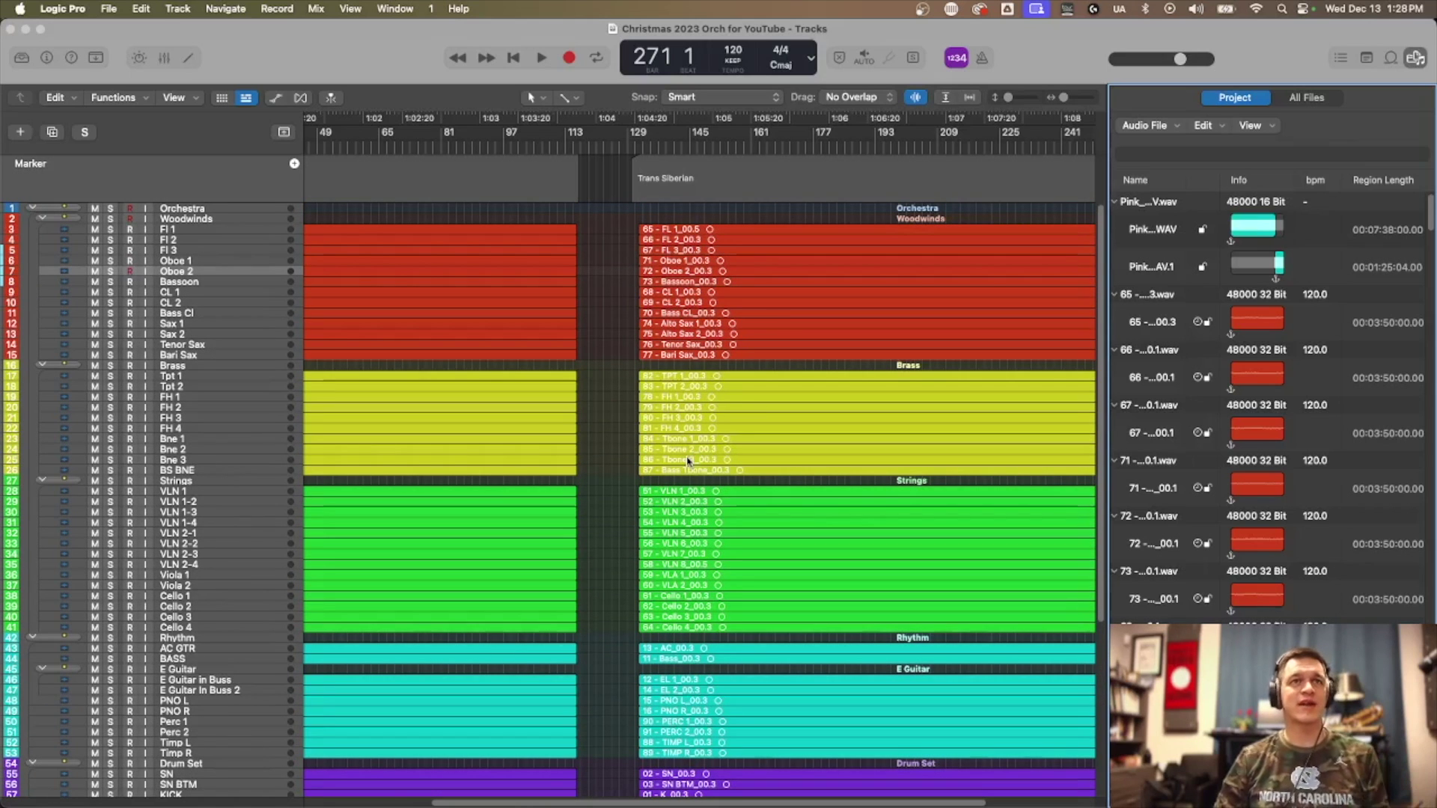